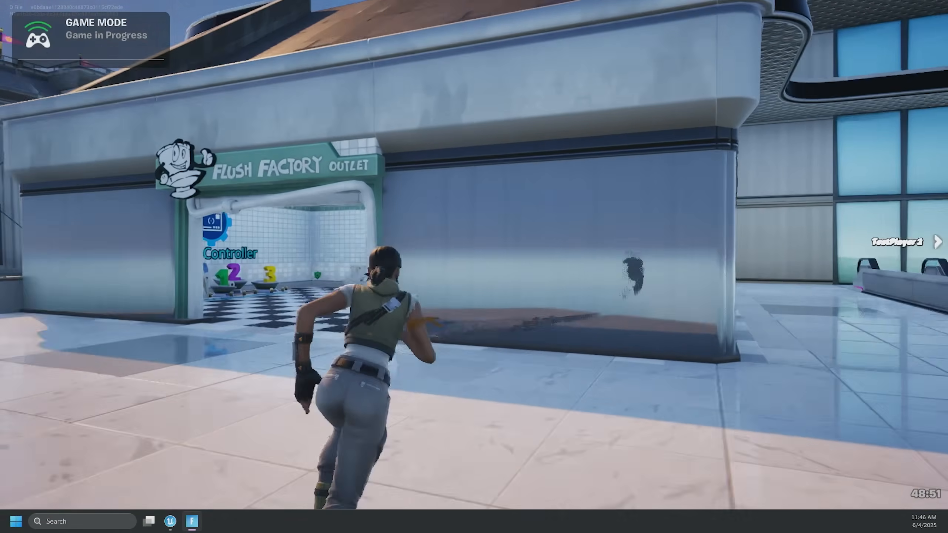
Step: Walk the character into the Flush Factory Outlet, the area for UI With Data-Driven Devices
key(w)
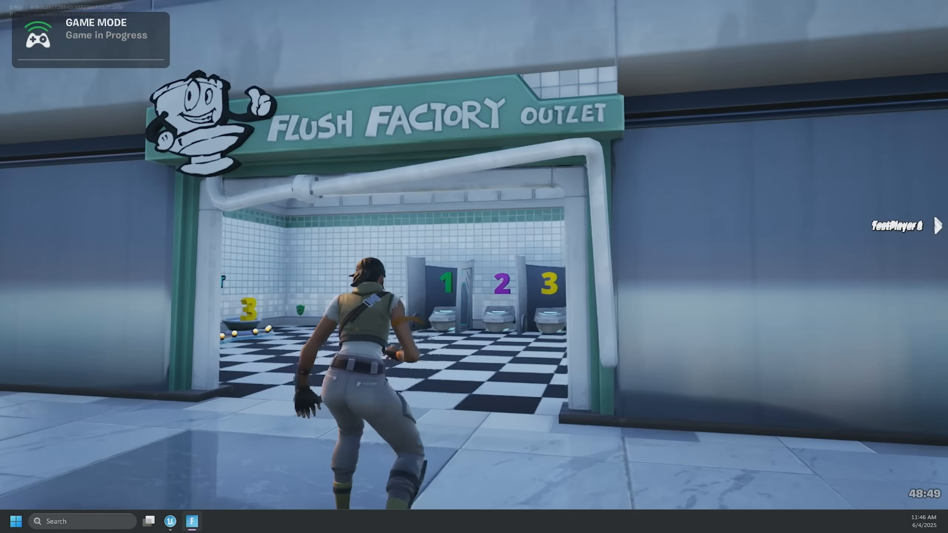
key(w)
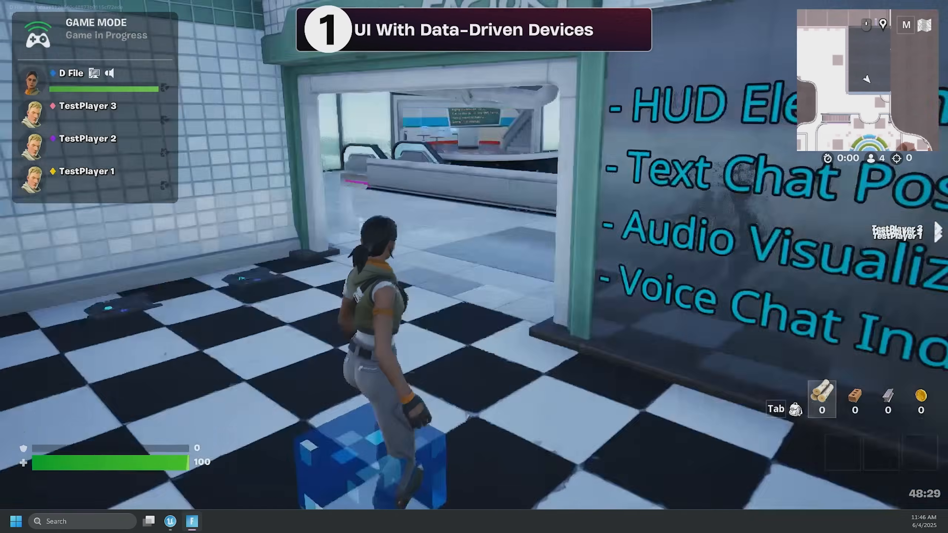
key(w)
key(w)
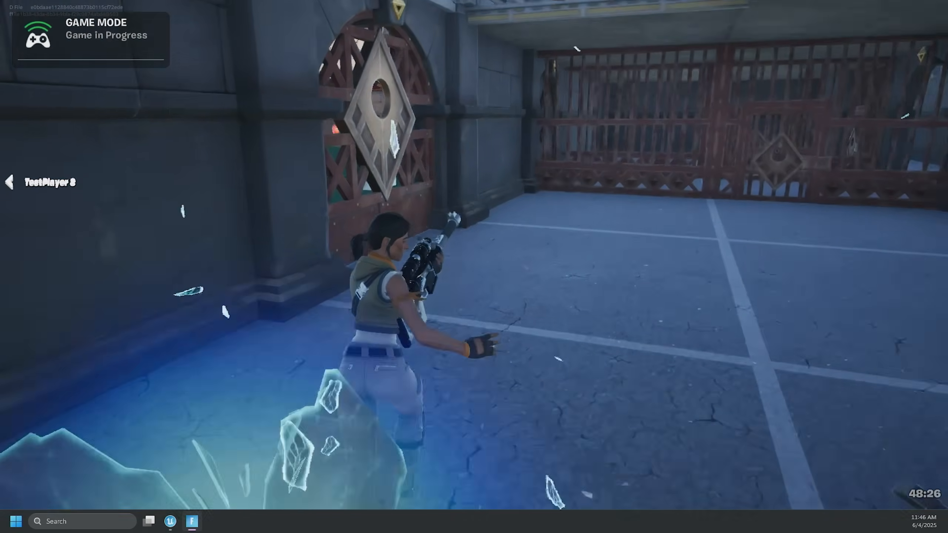
Step: Pass through the dark stone room and portable toilet, and bring the character to stall 1 for the player info panel
key(w)
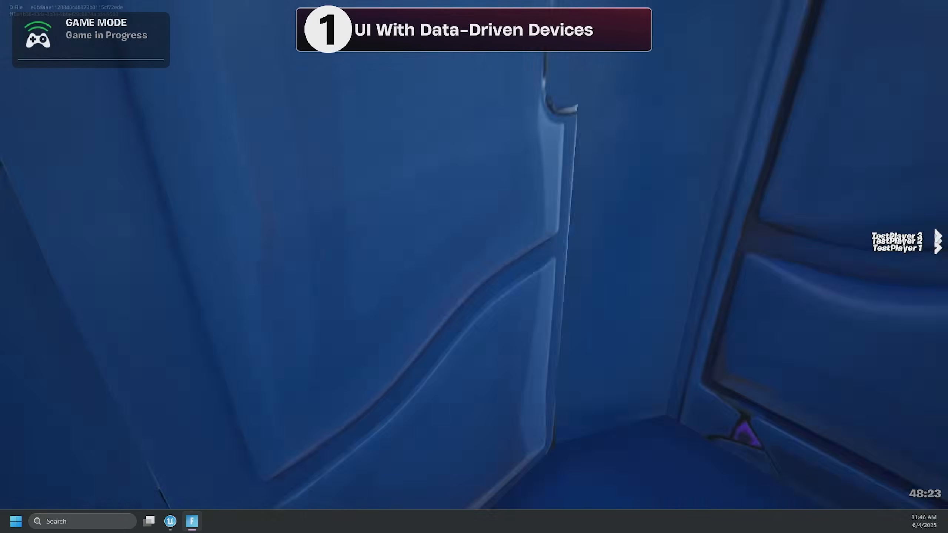
key(w)
key(w)
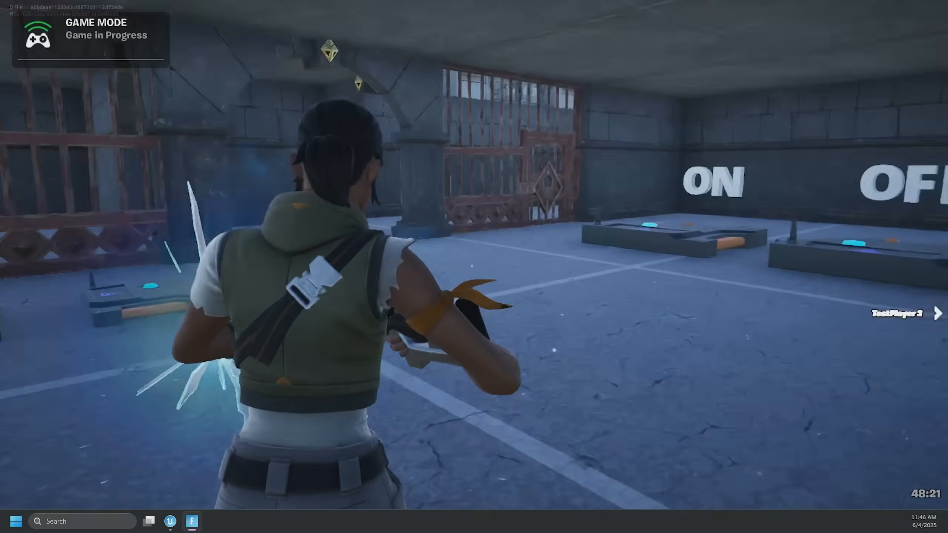
key(w)
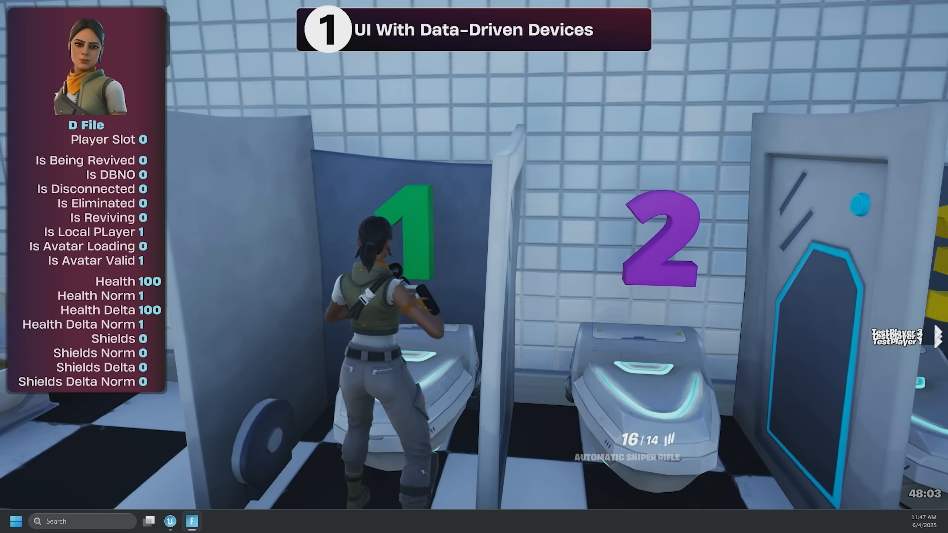
key(alt+Tab)
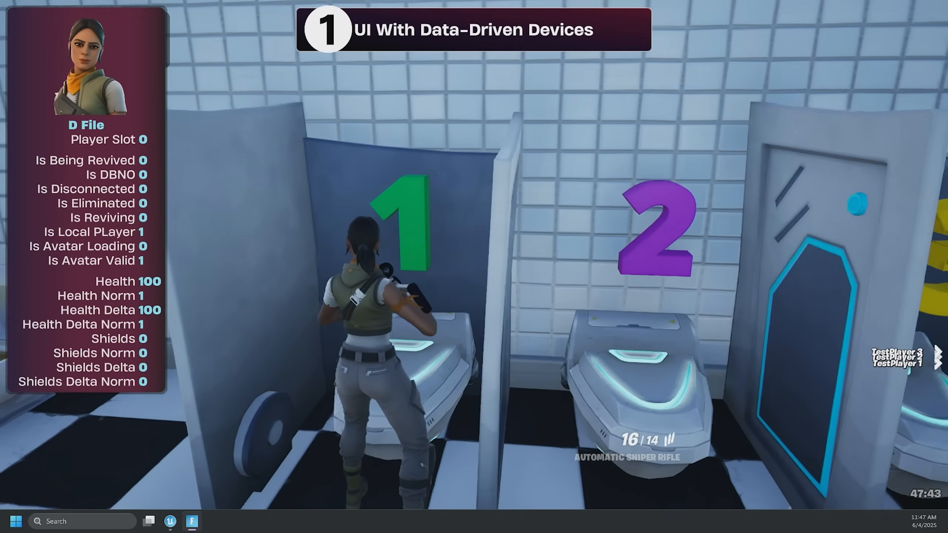
Step: Move the character onto the burning toilet and through the green shield pickup to change the panel's health and shield data
key(w)
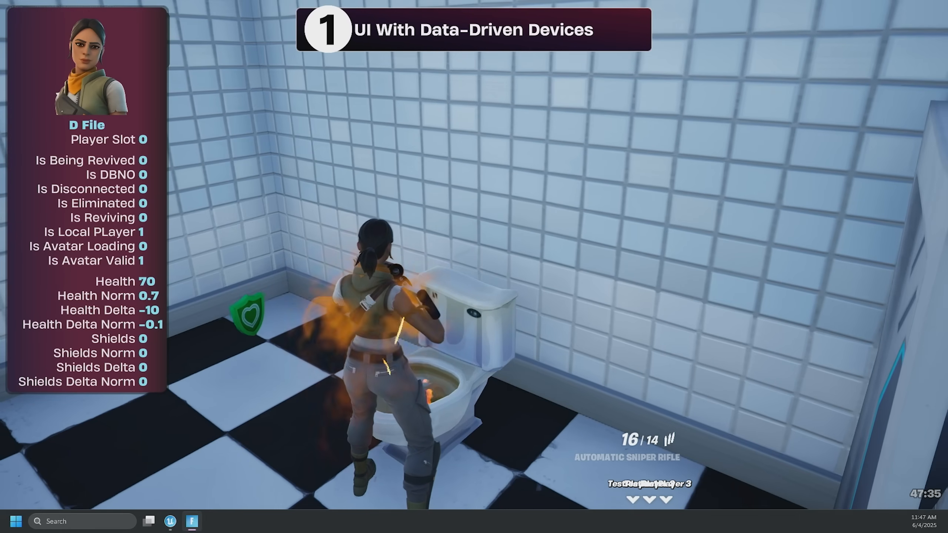
key(a)
key(w)
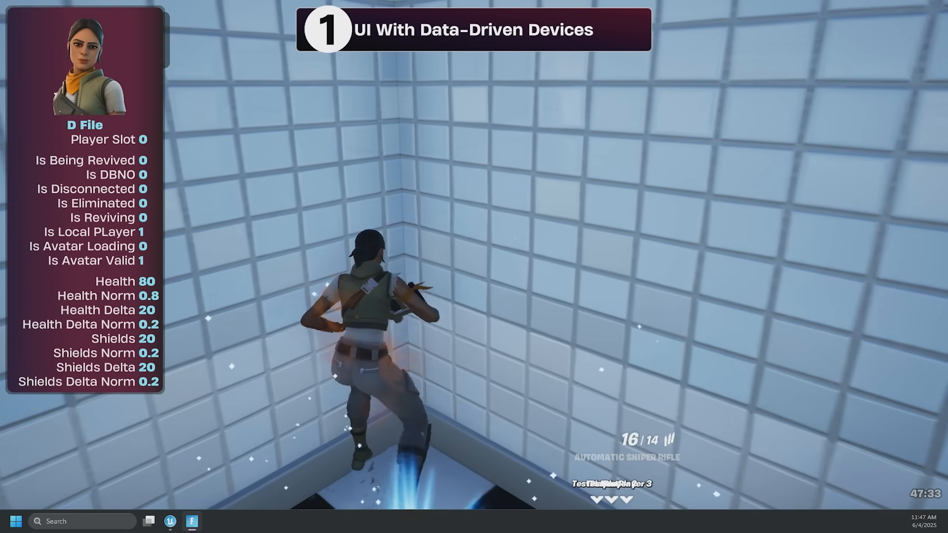
key(s)
key(s)
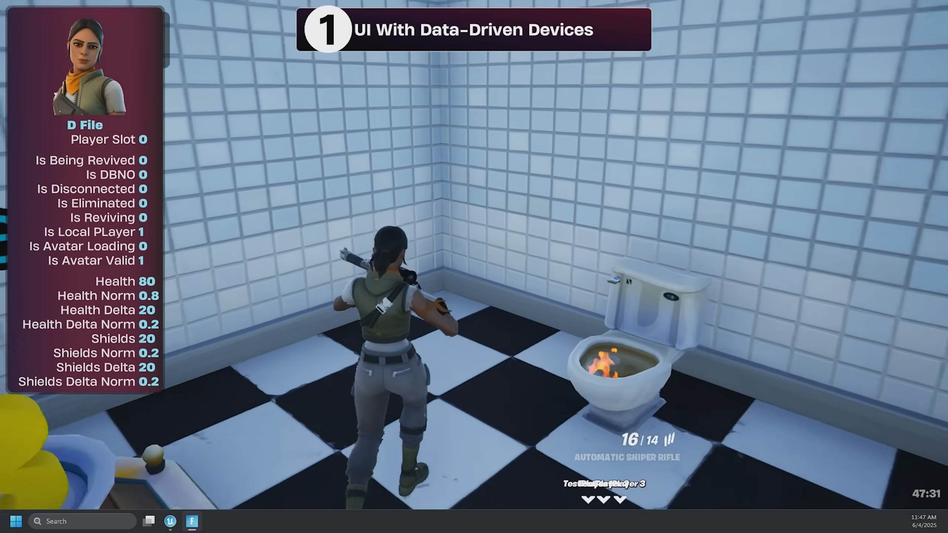
Step: Bring the character to stall 3 and switch between the Automatic Sniper Rifle and Burst SMG to demonstrate the item data panel
key(w)
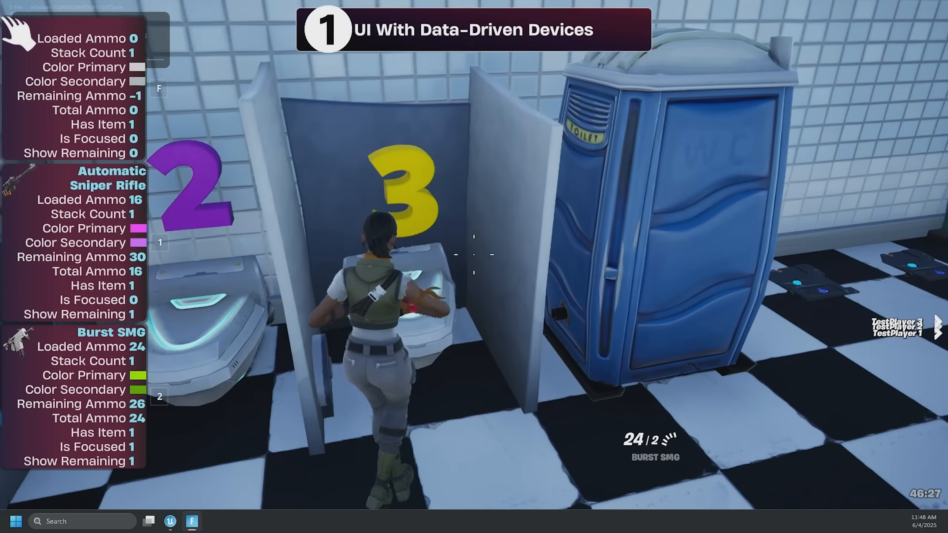
key(1)
key(2)
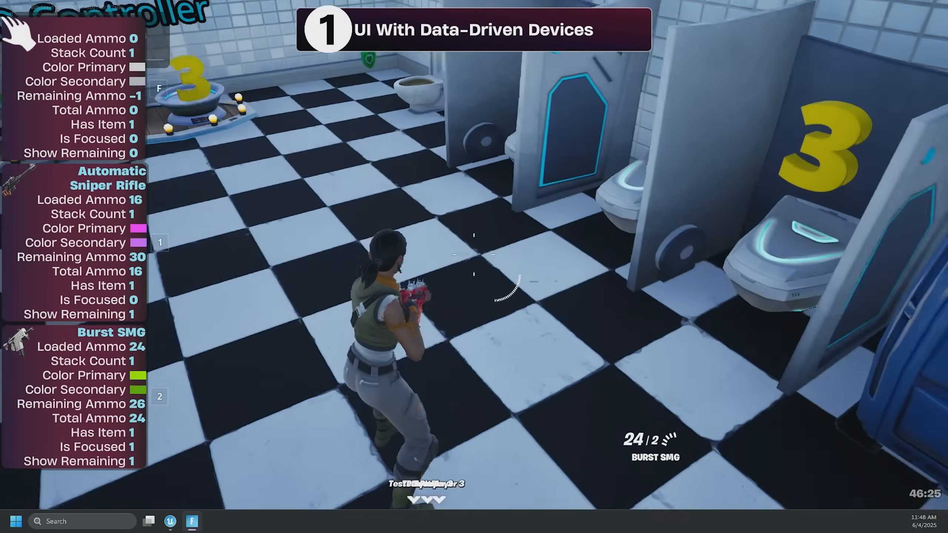
key(1)
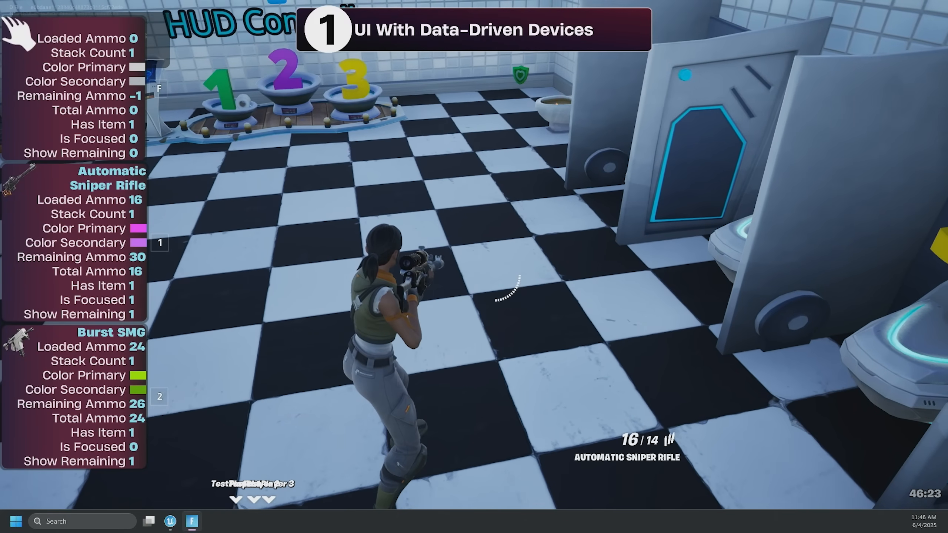
key(w)
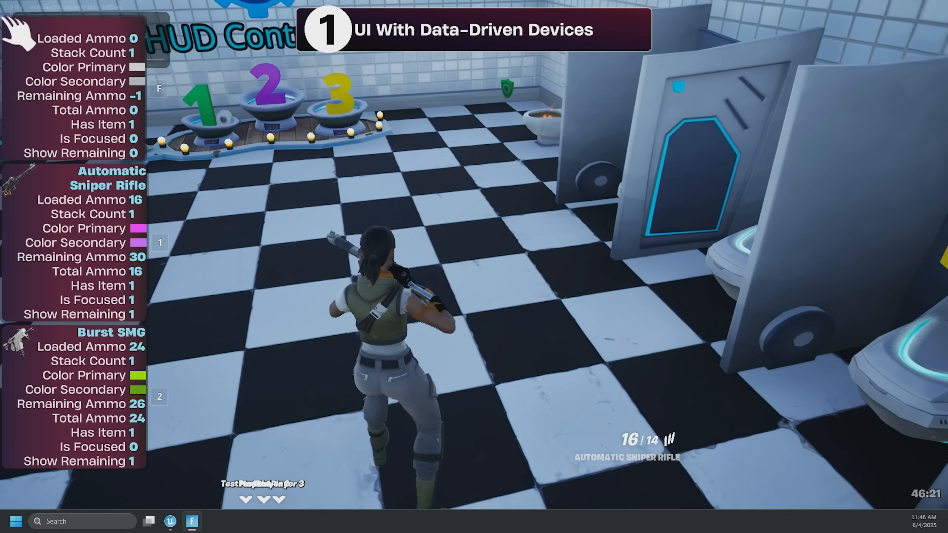
key(1)
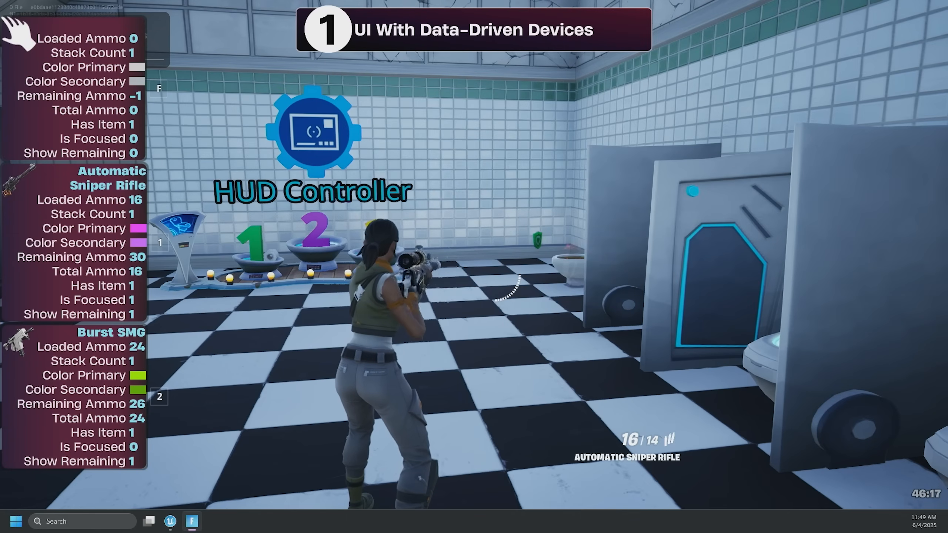
Step: Leave the HUD Controller room and walk to the Databinding & Animation area in the Sew What shop to activate its custom HUD
key(w)
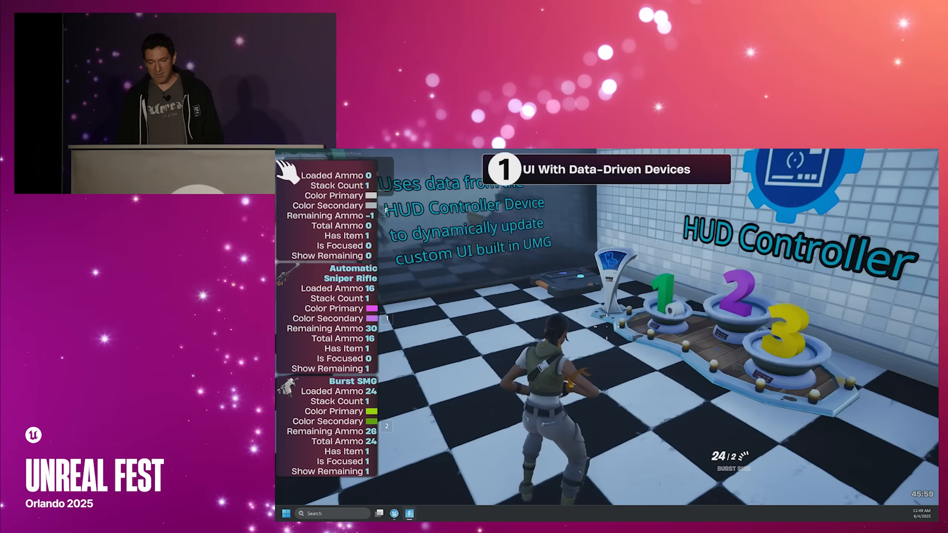
key(w)
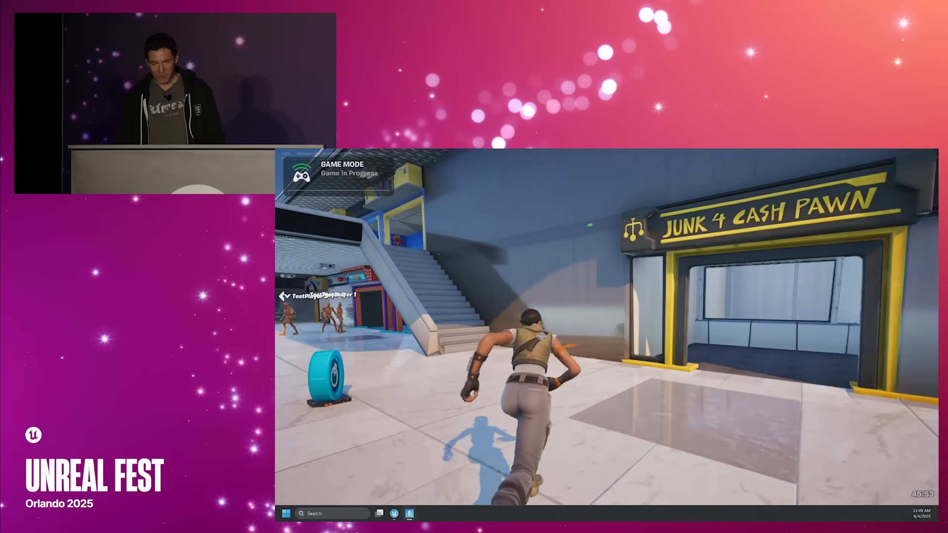
key(w)
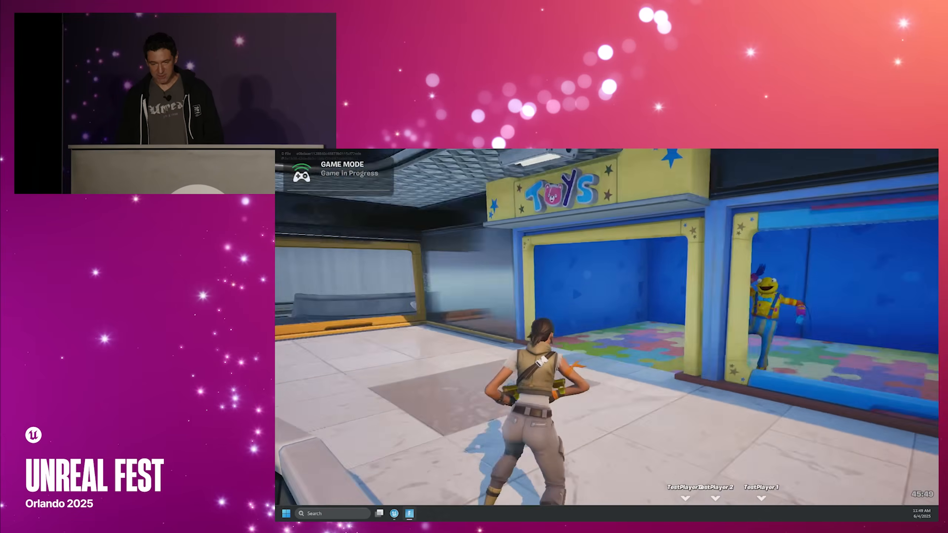
key(w)
key(w)
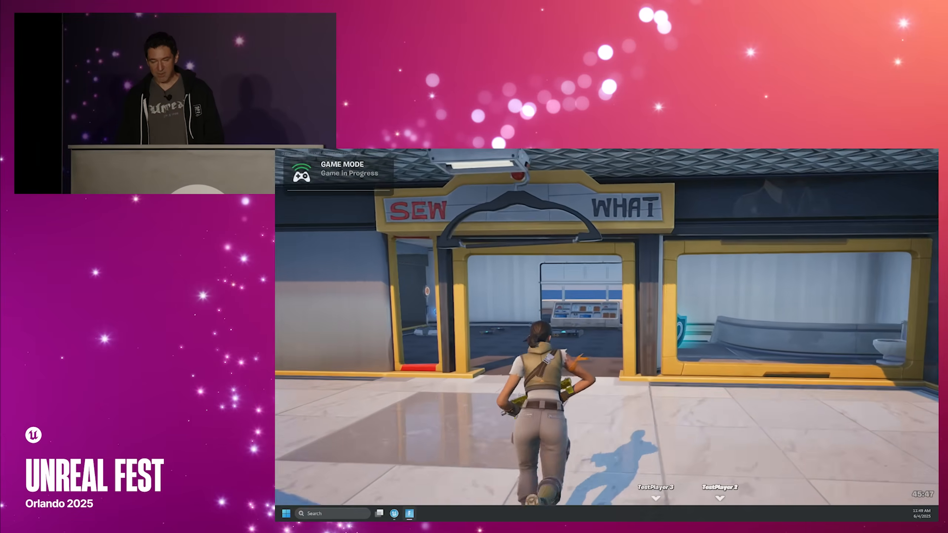
key(w)
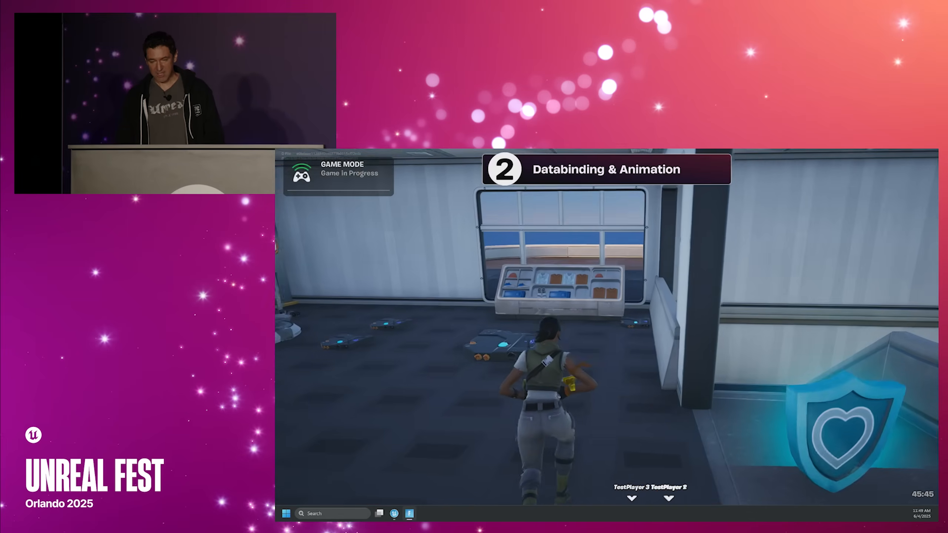
key(w)
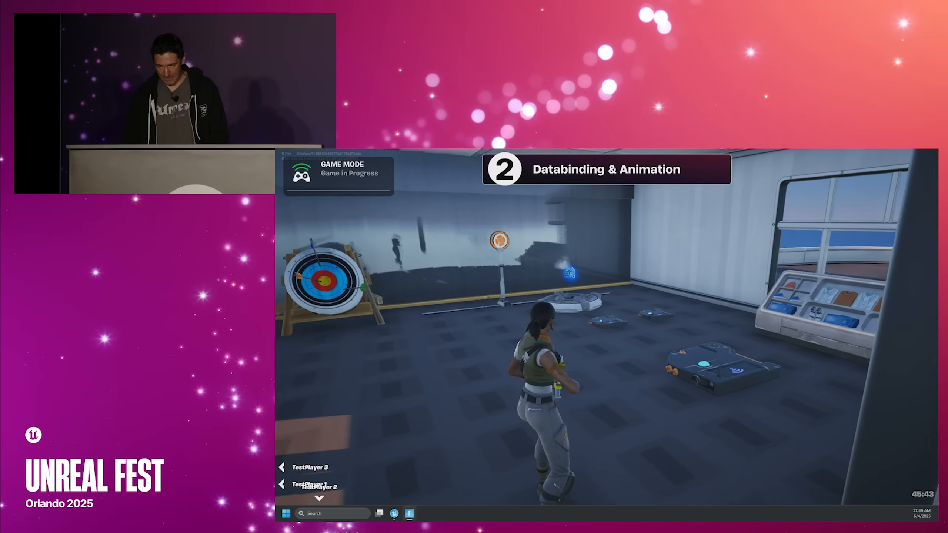
key(w)
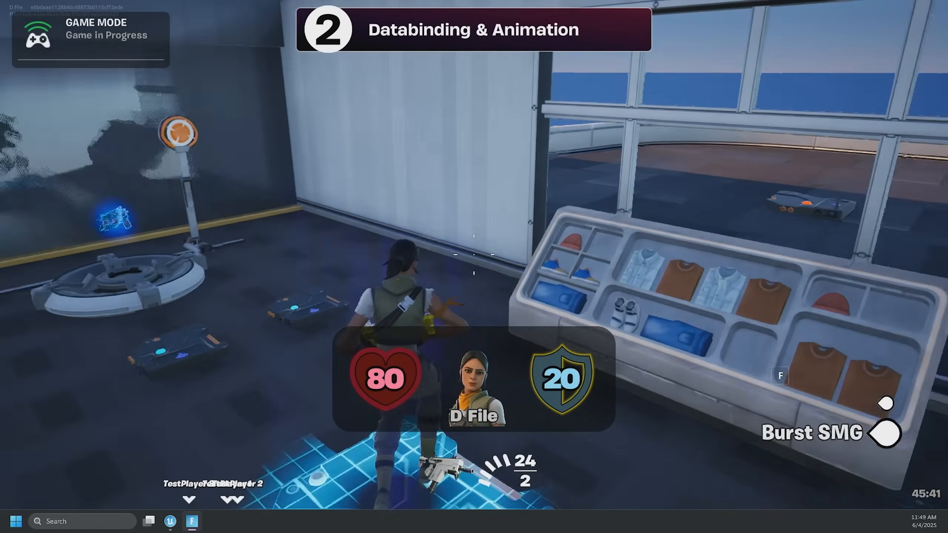
Step: Switch weapons in the Sew What shop, collect the Primal Pistol and equip it
key(a)
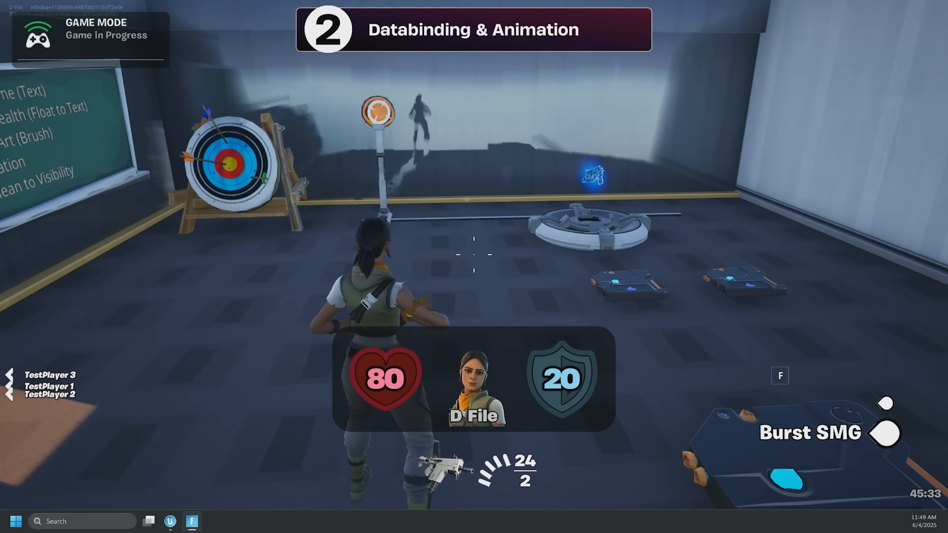
key(1)
key(2)
key(w)
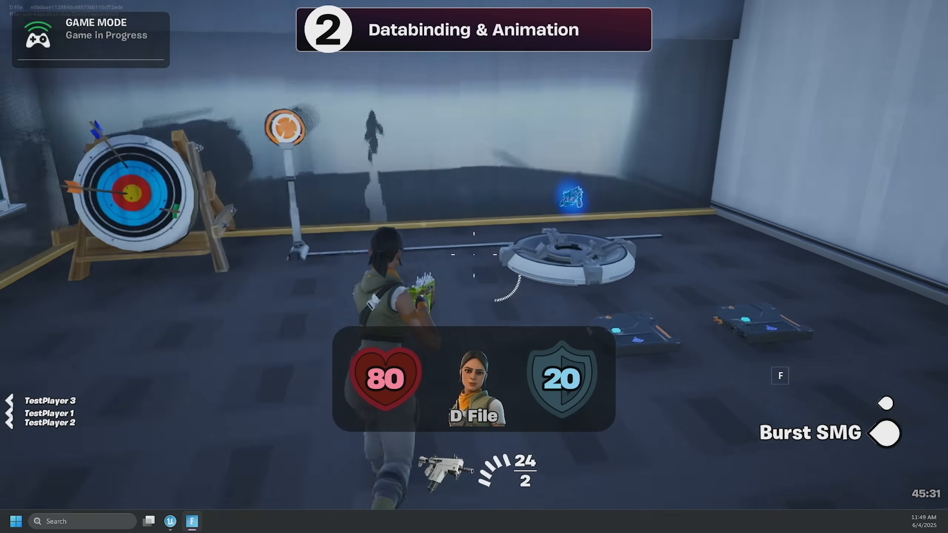
key(e)
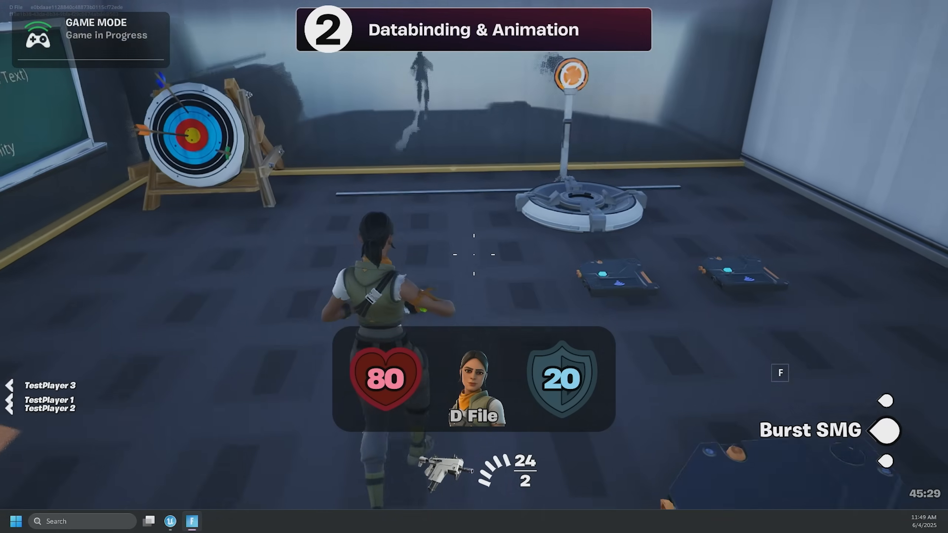
key(3)
key(a)
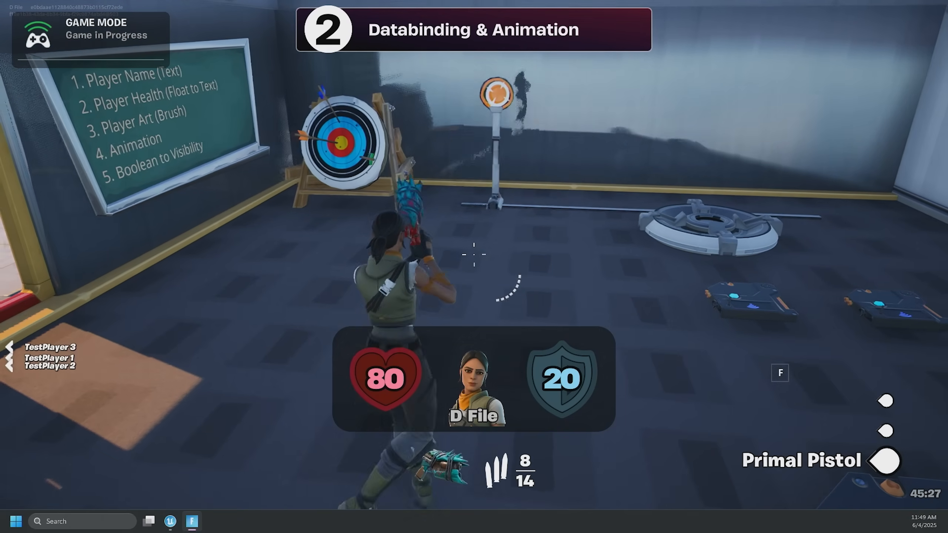
Step: Cycle repeatedly through the Automatic Sniper Rifle, Burst SMG and Primal Pistol to demonstrate the animated equipped-item display
key(2)
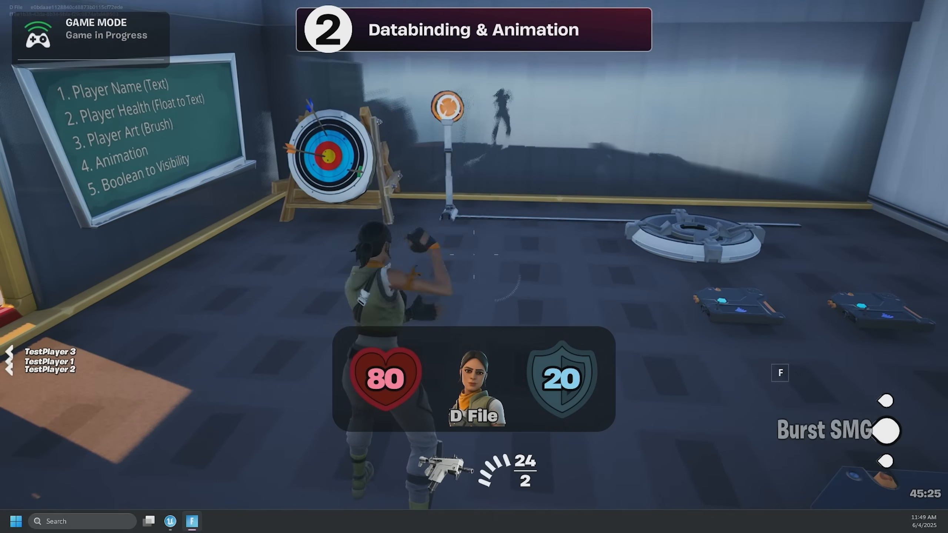
key(1)
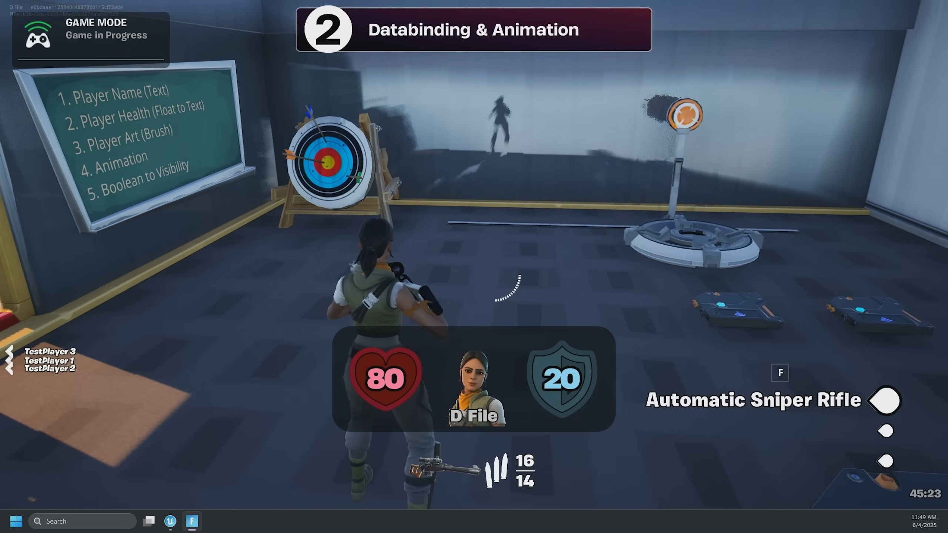
key(2)
key(3)
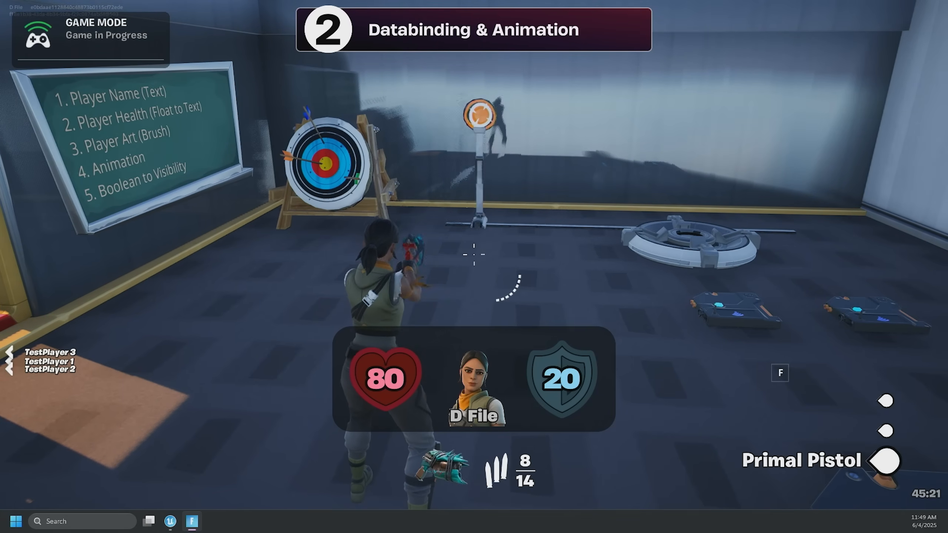
key(1)
key(2)
key(3)
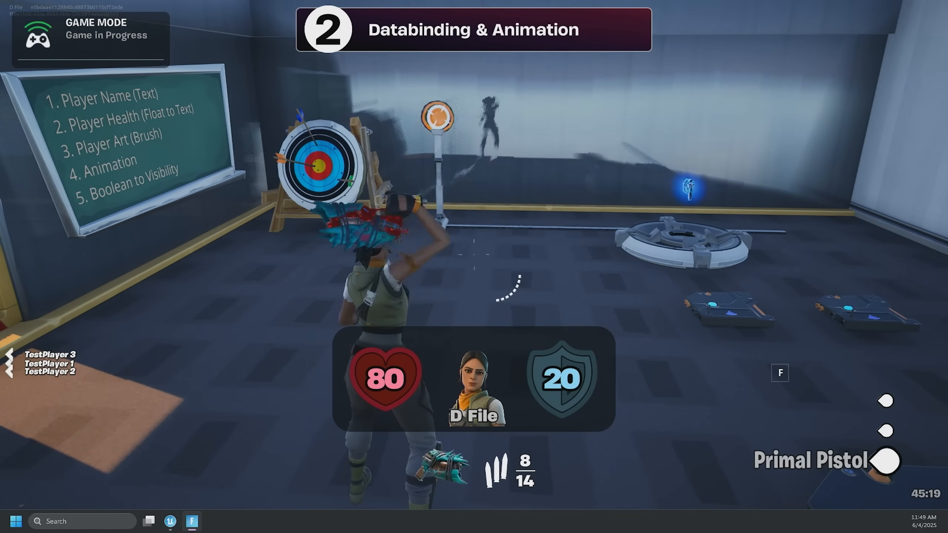
key(1)
key(2)
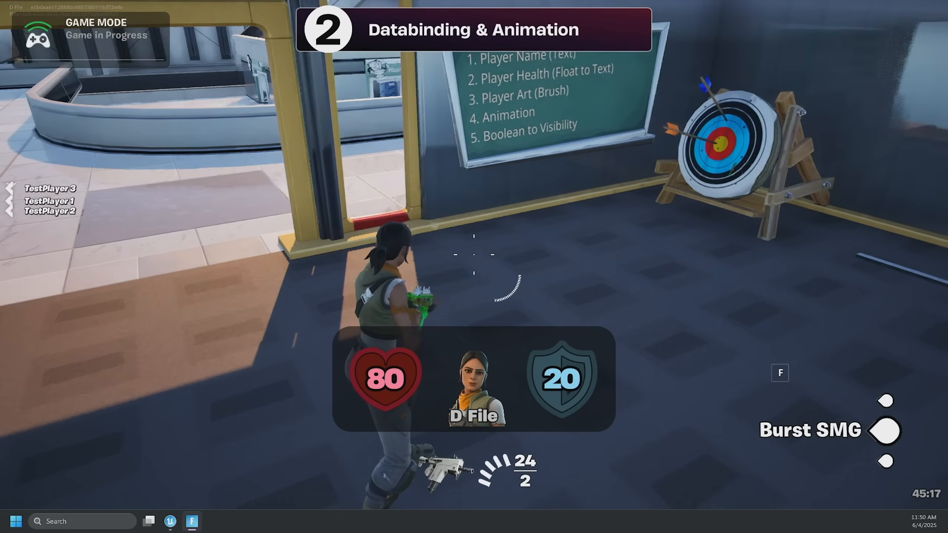
key(3)
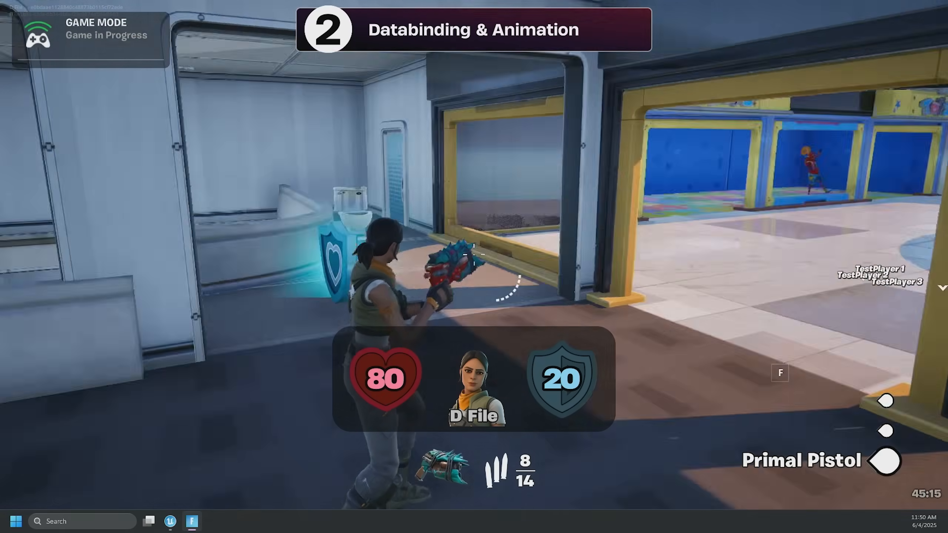
Step: Walk through the shield pickup and onto the burning toilet to demonstrate the HUD's health and shield bindings, and step back off
key(w)
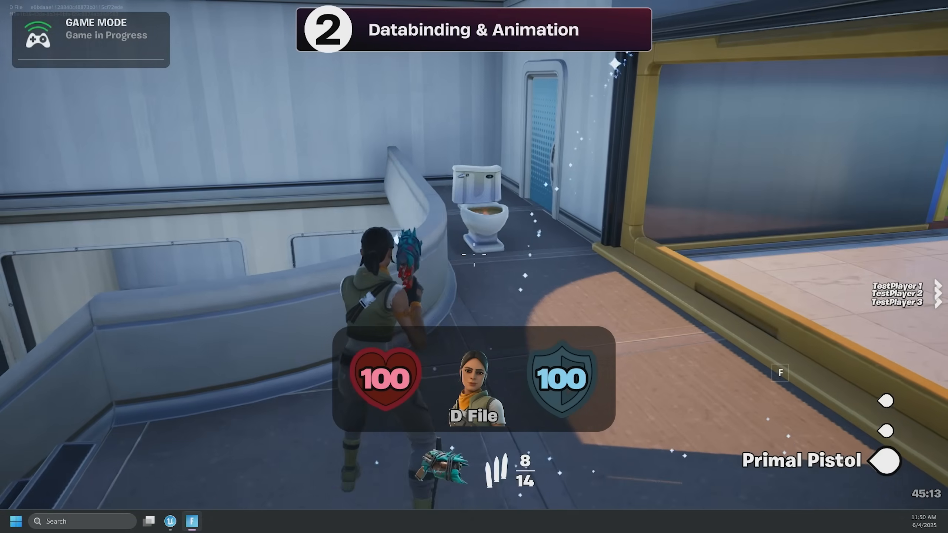
key(w)
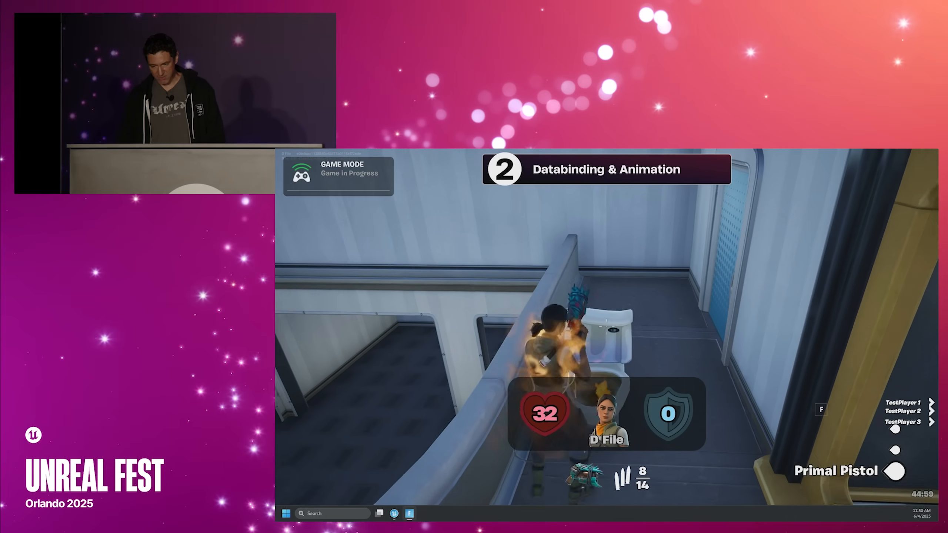
key(s)
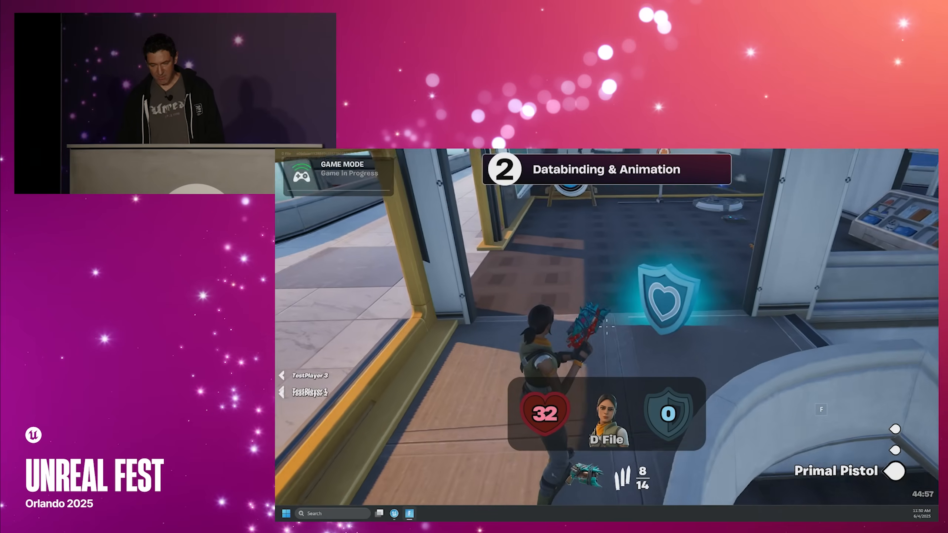
Step: Equip the Burst SMG, walk into the shop's target range, and aim and fire at the targets until its ammo is used up
scroll(607, 327, up, 1)
key(w)
right_click(606, 327)
key(w)
click(607, 326)
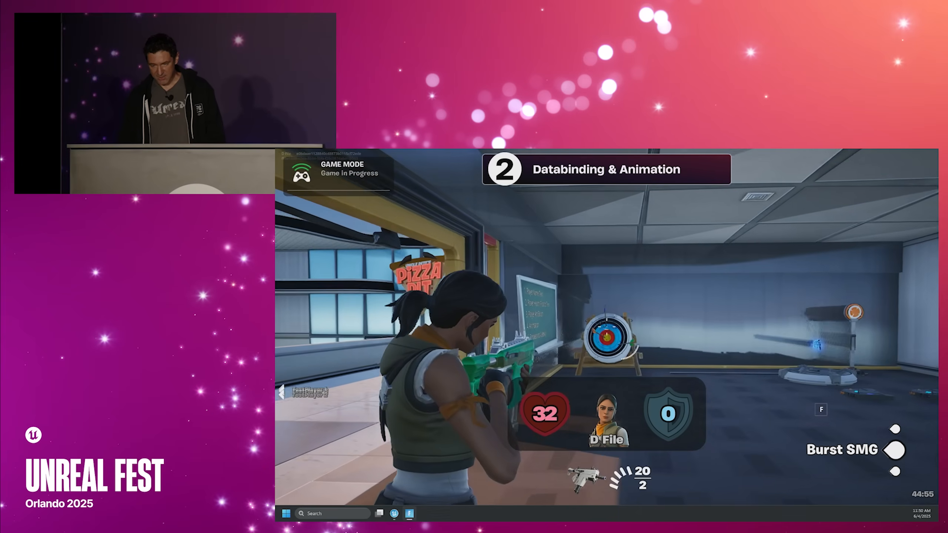
click(607, 327)
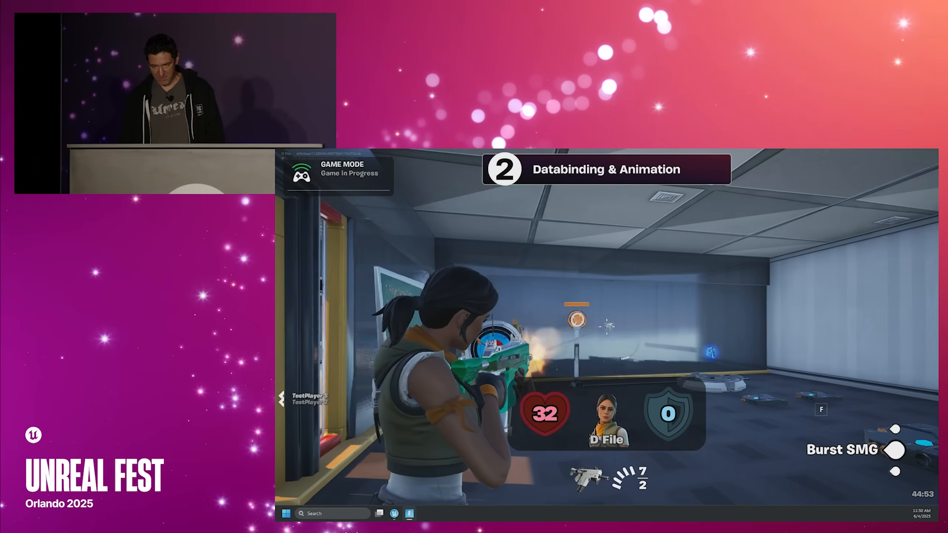
key(w)
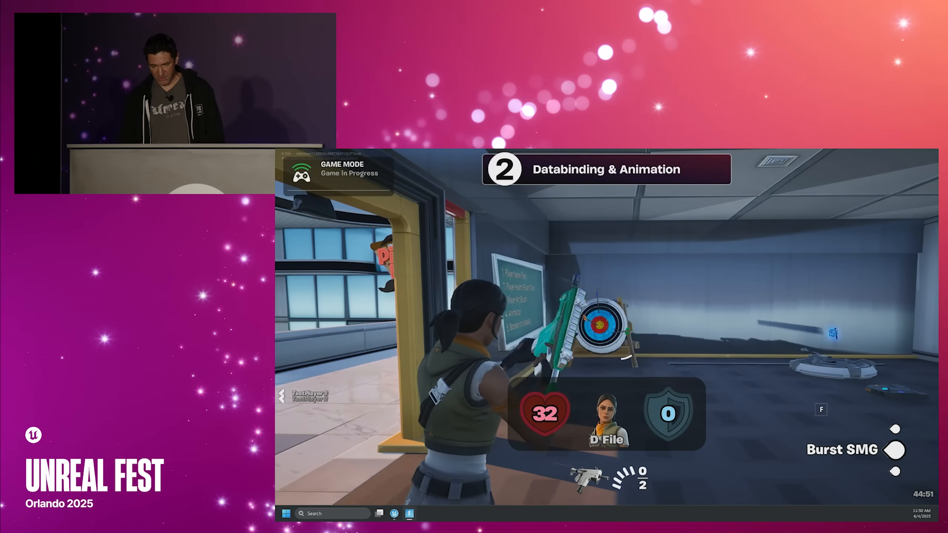
click(607, 327)
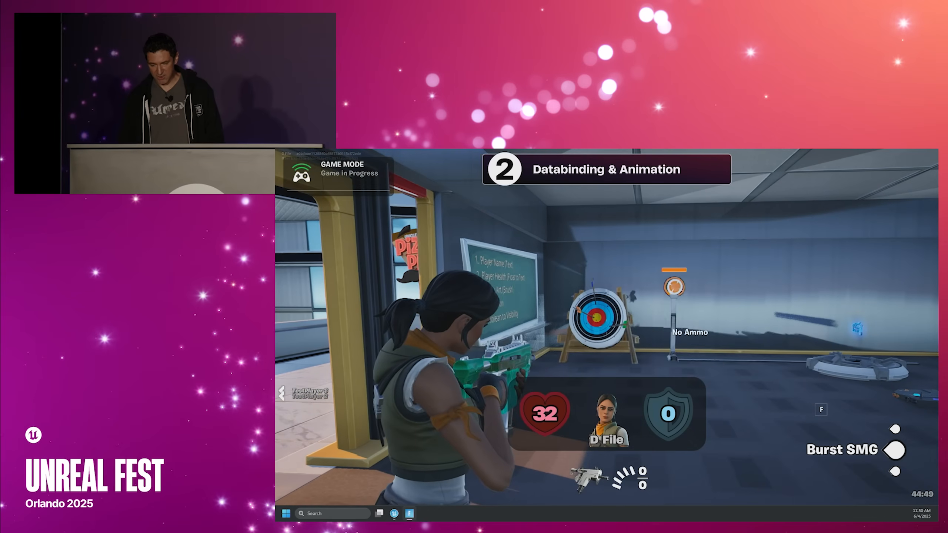
Step: Alternate repeatedly between the Burst SMG and the Primal Pistol to compare the ammo and equipped-item displays on the HUD
scroll(607, 326, down, 1)
scroll(607, 327, up, 1)
scroll(474, 255, down, 1)
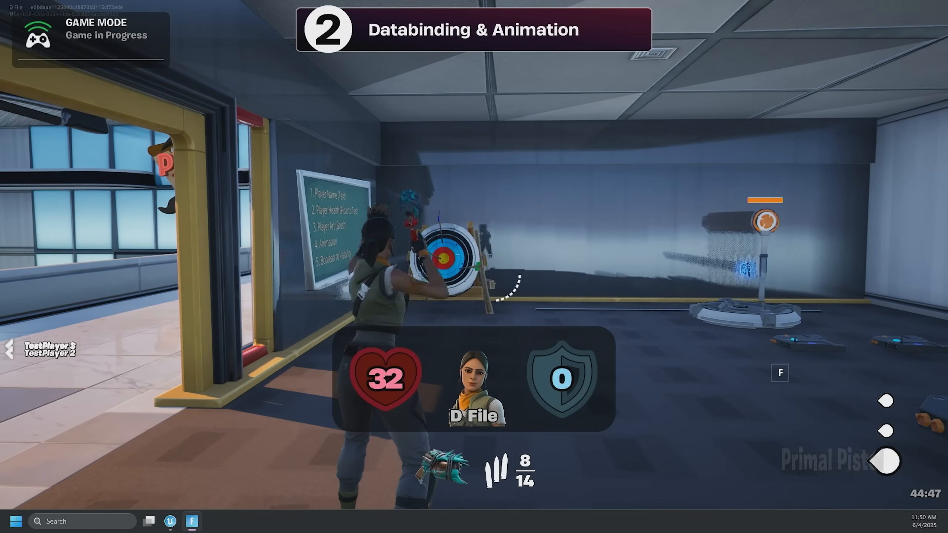
scroll(474, 255, up, 1)
scroll(474, 255, down, 1)
scroll(474, 254, up, 1)
scroll(474, 255, down, 1)
scroll(474, 255, up, 1)
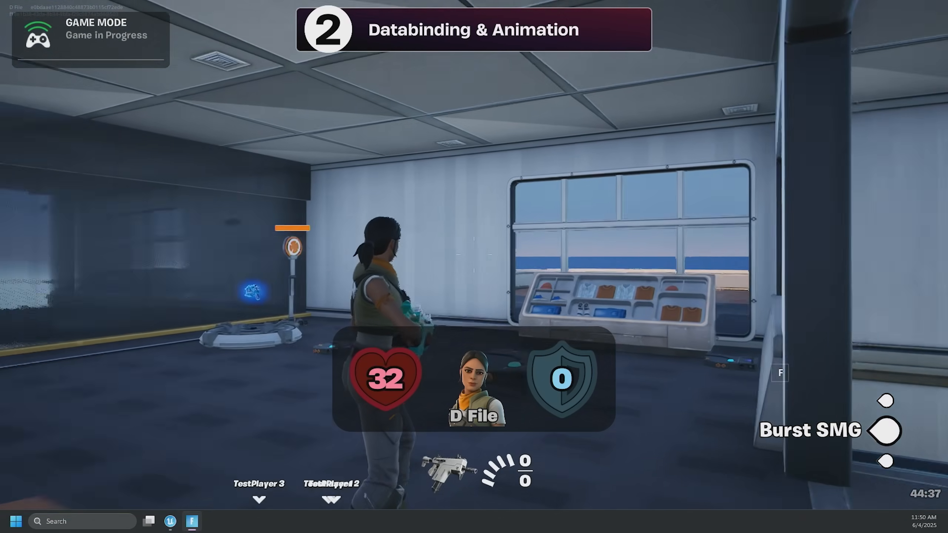
Step: Switch to the Unreal Editor, open the UW_Databinding_Vitals_Demo widget, collapse its existing view bindings and expand Controlling Player Info in the viewmodel
key(alt+Tab)
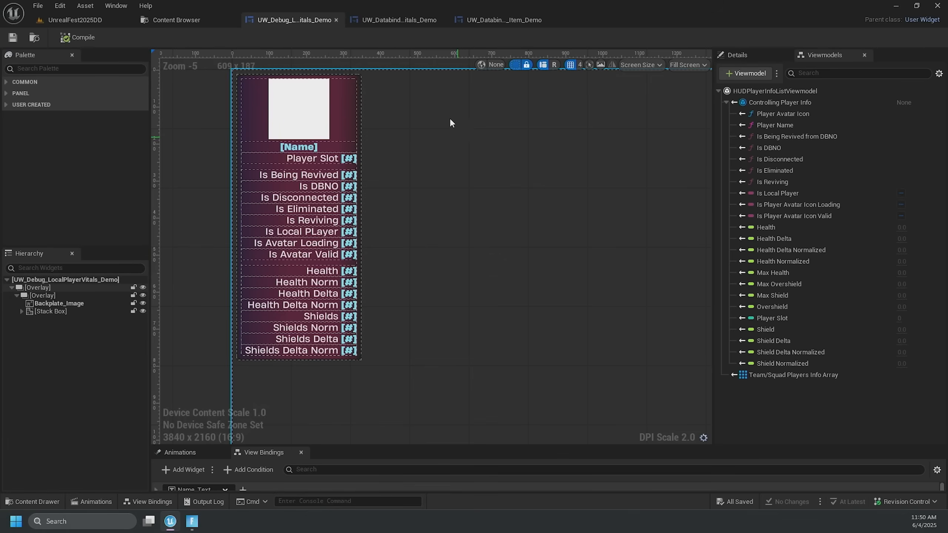
click(388, 20)
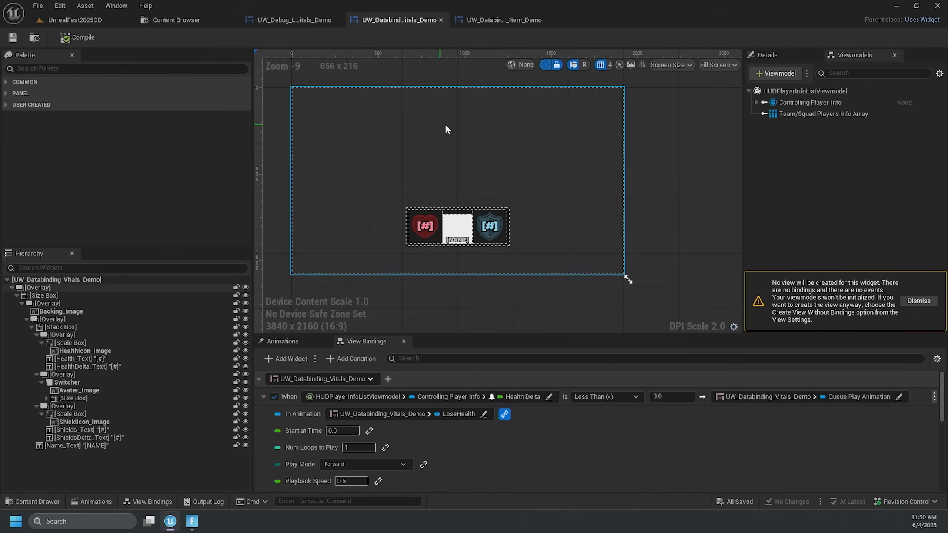
scroll(460, 191, up, 1)
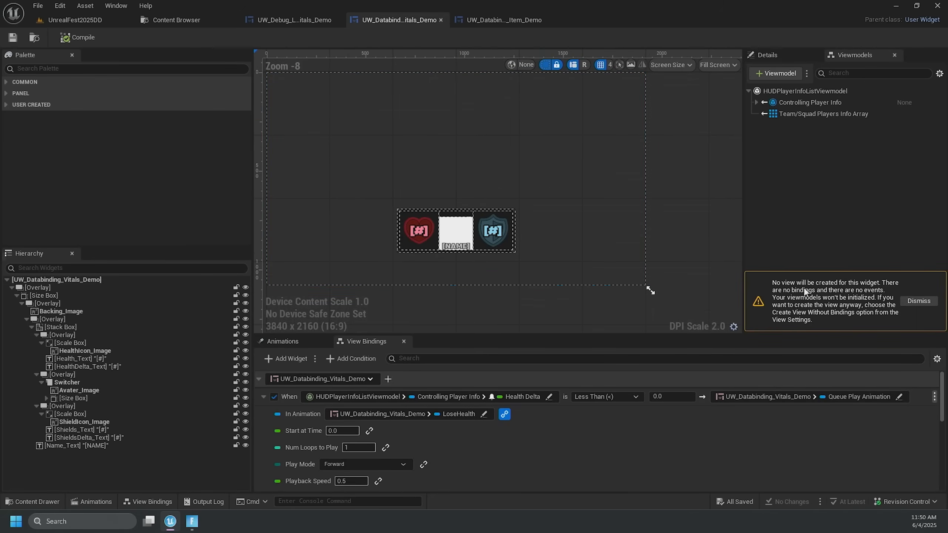
click(937, 359)
click(858, 387)
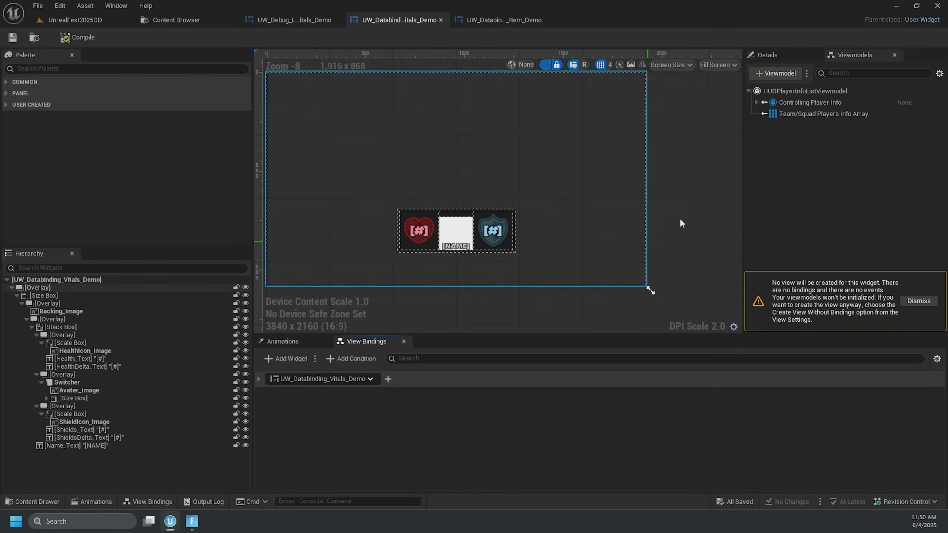
click(756, 102)
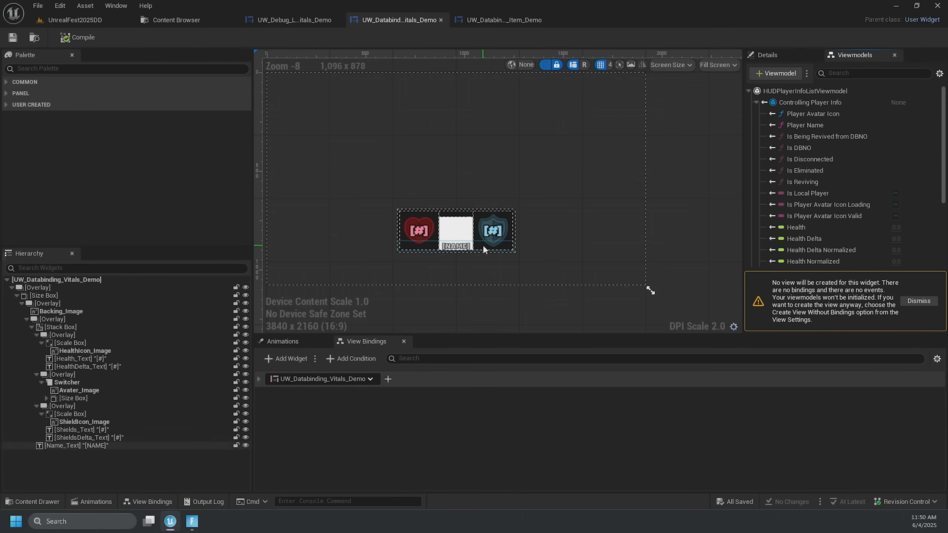
Step: Add a view binding for the Name_Text widget and set its destination property to Text
scroll(464, 257, up, 1)
scroll(463, 254, up, 2)
click(449, 241)
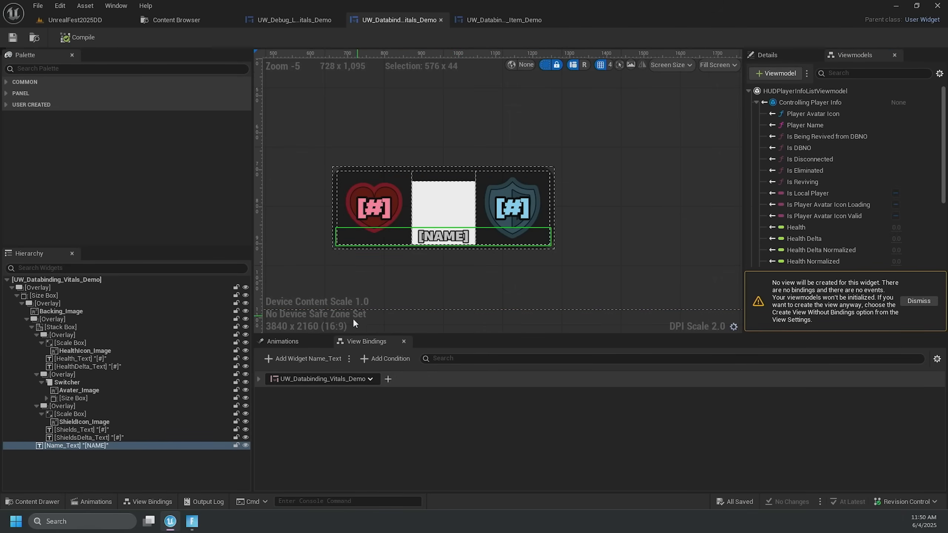
click(323, 354)
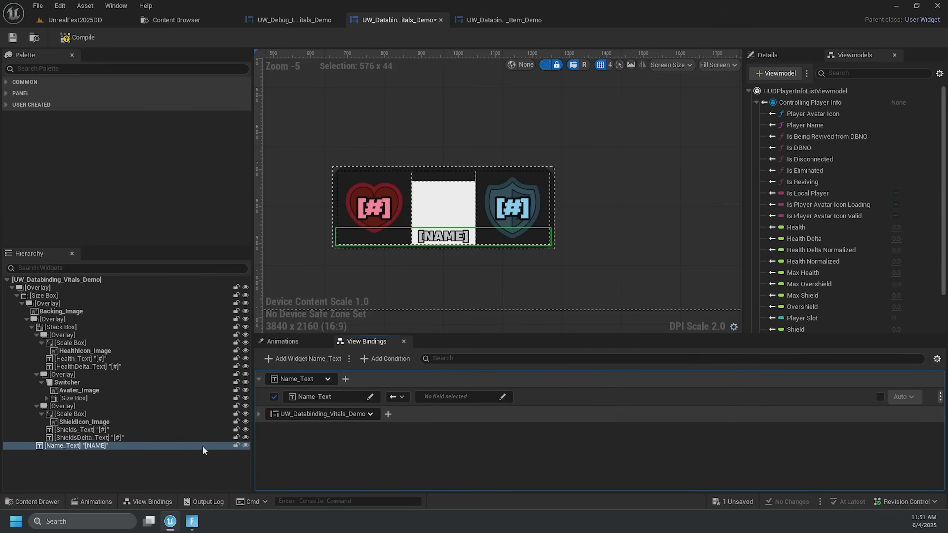
click(359, 395)
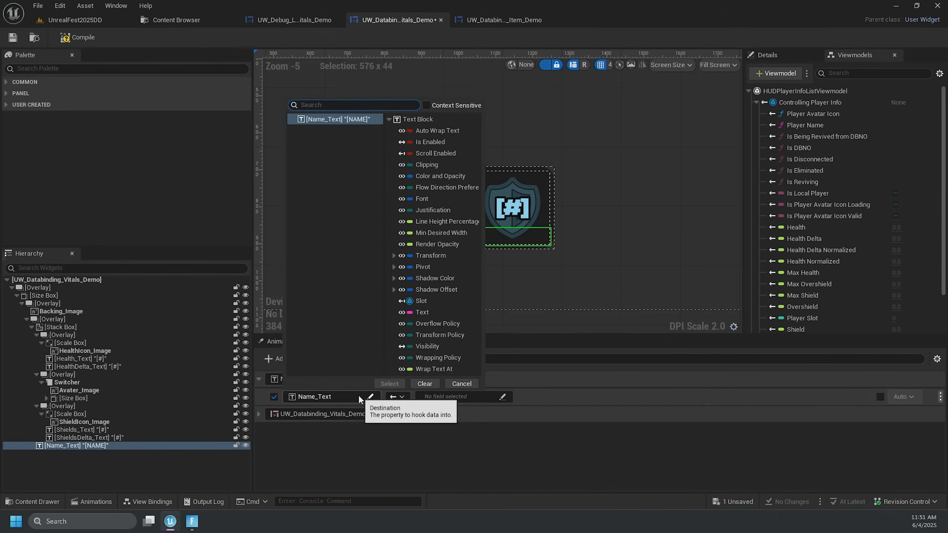
click(423, 312)
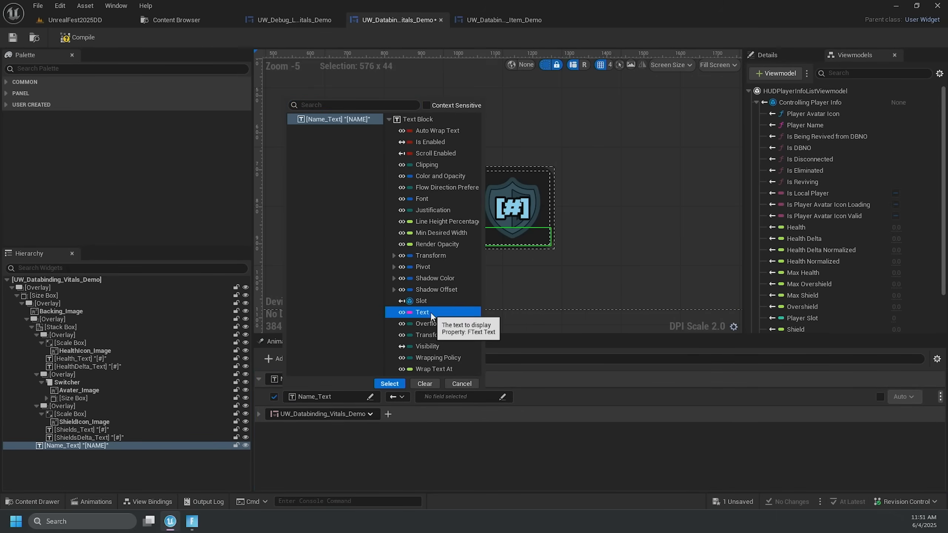
click(389, 383)
Step: Set the source of the Name_Text binding to Player Name from HUDPlayerInfoListViewmodel's Controlling Player Info
click(474, 396)
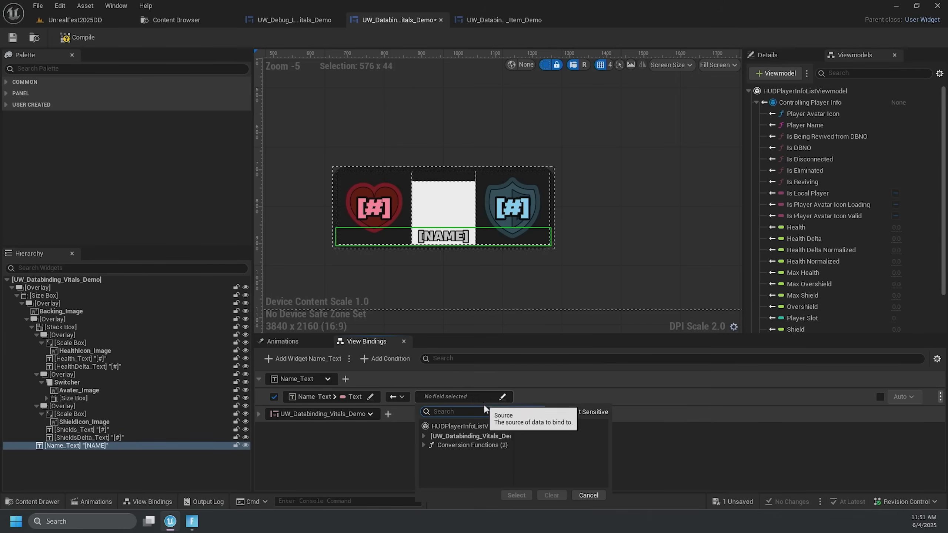
click(482, 428)
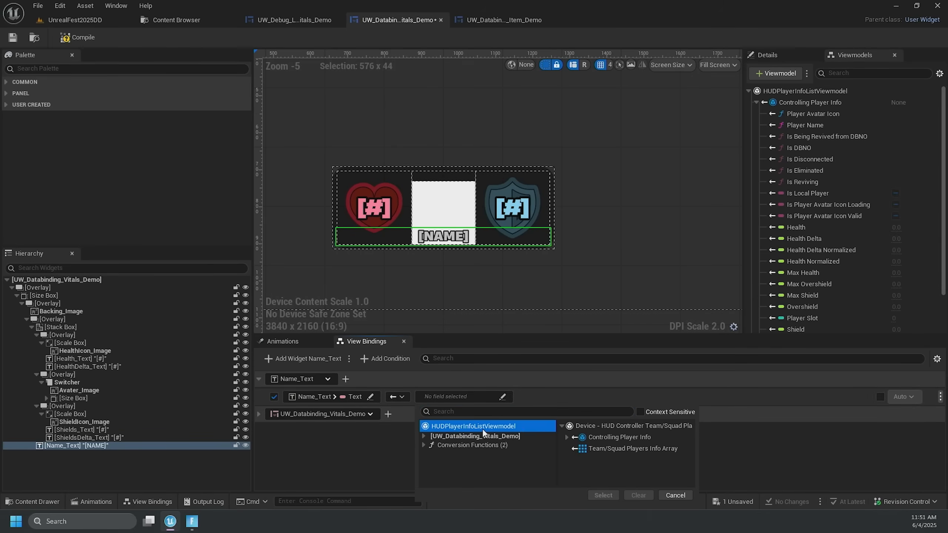
click(567, 437)
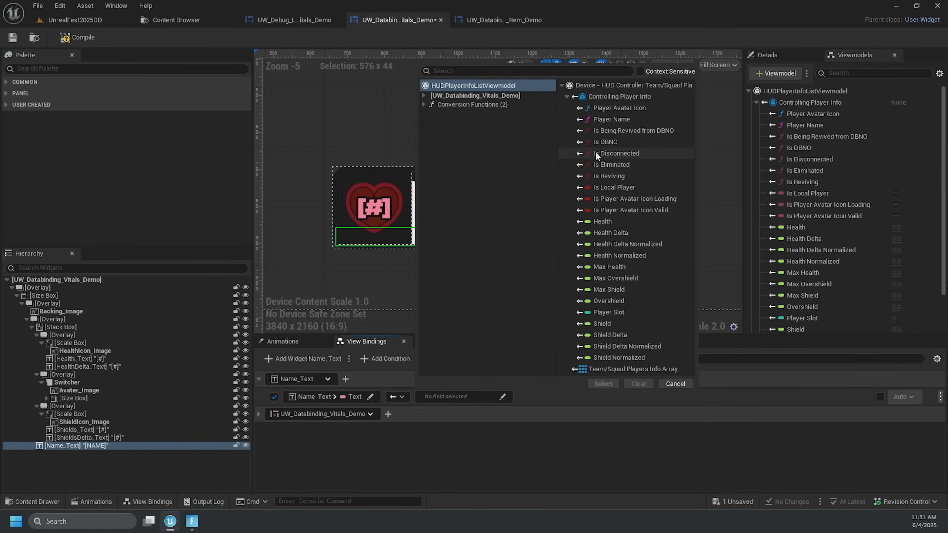
click(616, 119)
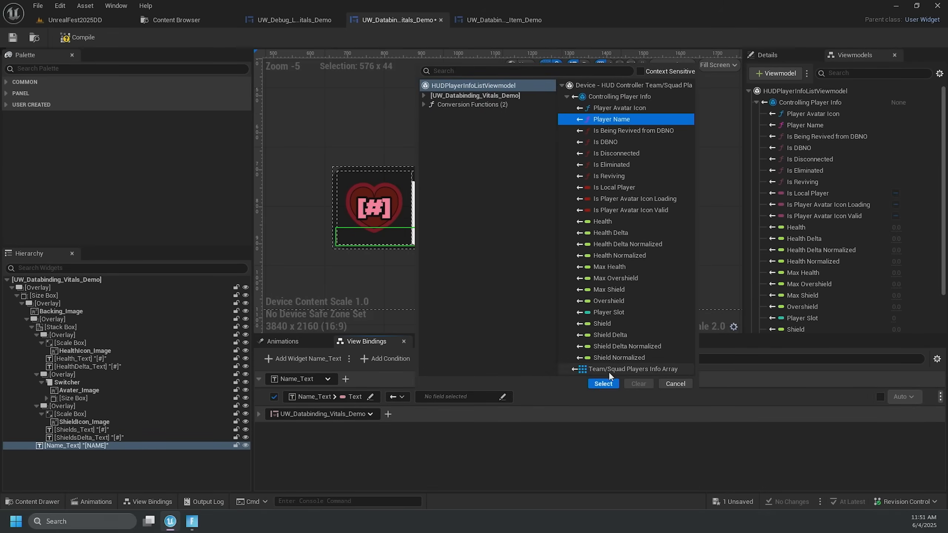
click(603, 384)
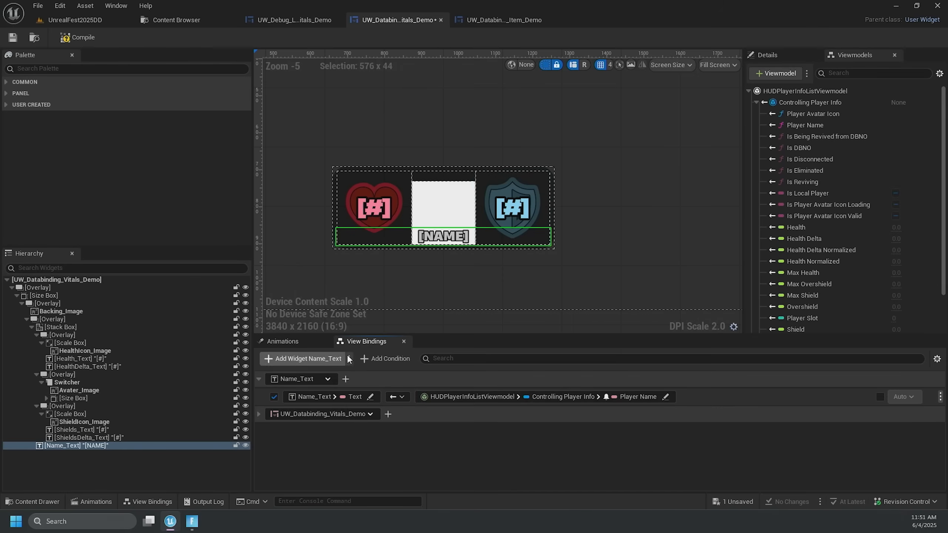
Step: Add a view binding for the Health_Text widget inside the heart icon and set its destination property to Text
click(363, 213)
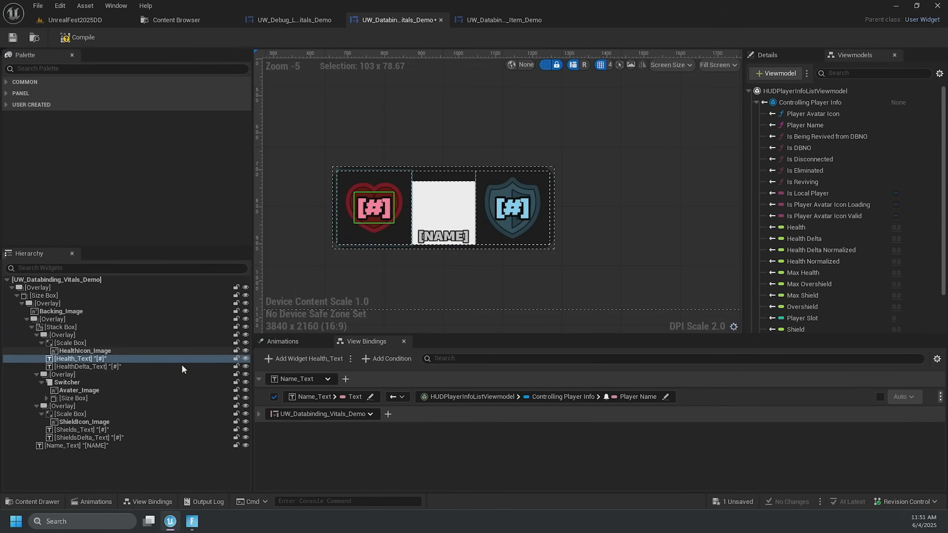
click(305, 359)
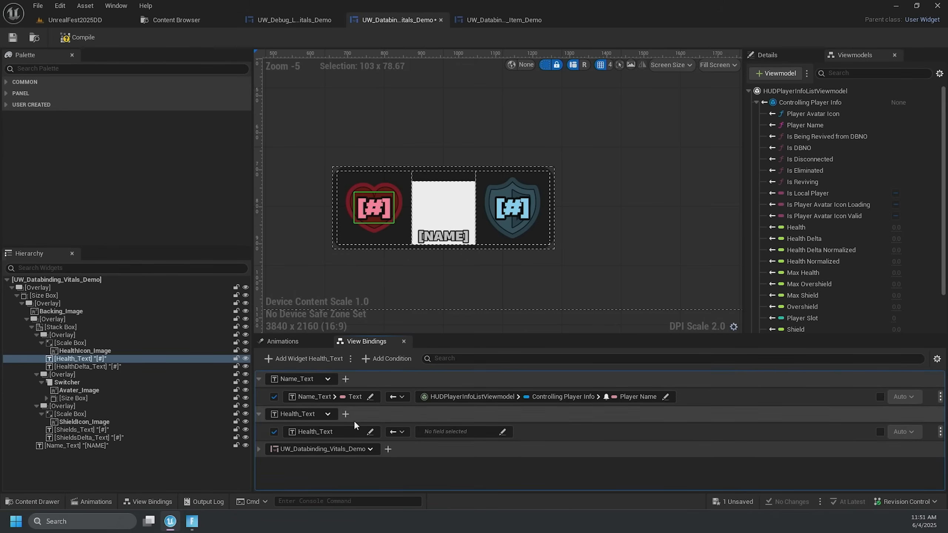
click(354, 431)
click(423, 347)
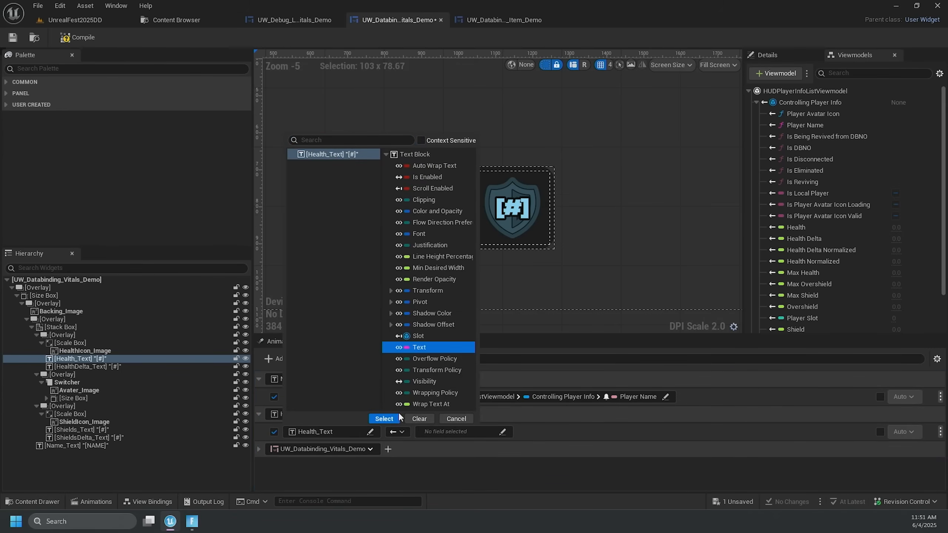
click(398, 417)
Step: Set the source of the Health_Text binding to the To Text (Float) conversion function
click(466, 432)
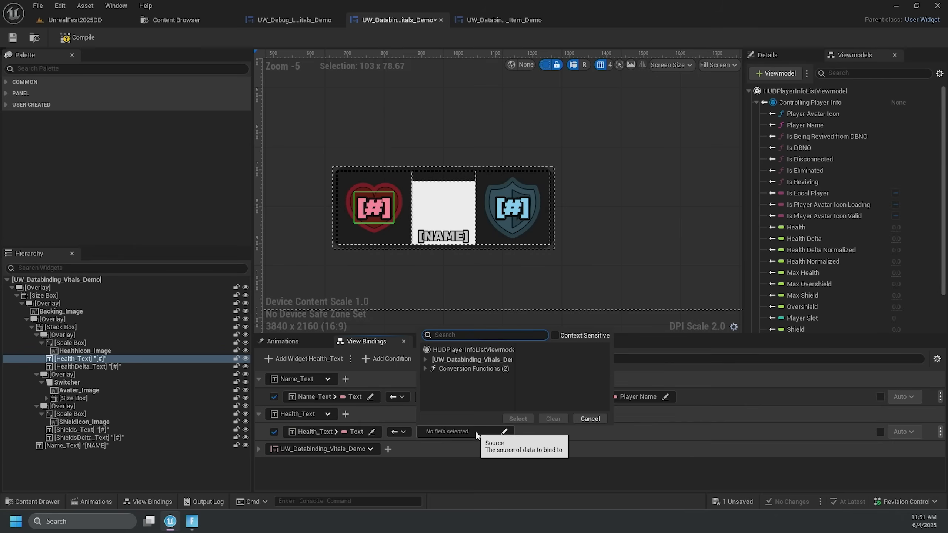
click(478, 367)
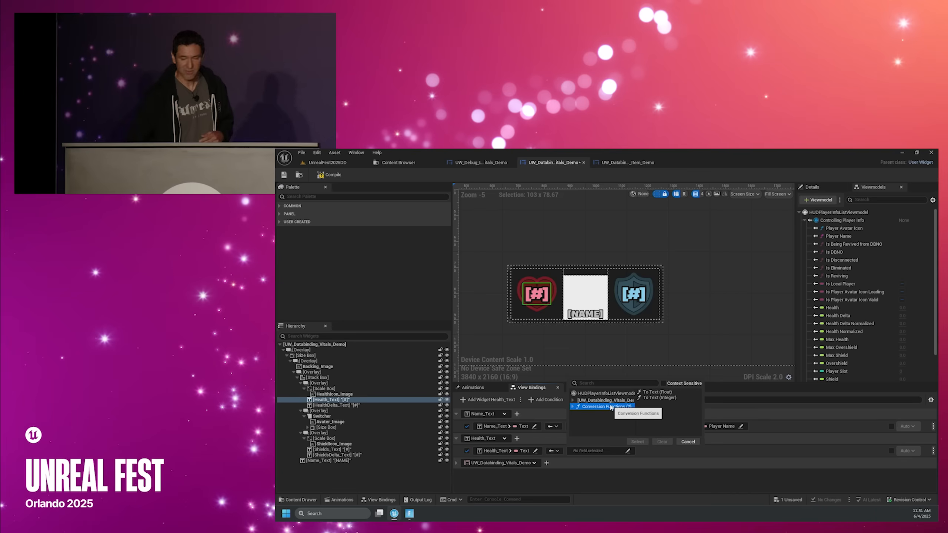
click(660, 392)
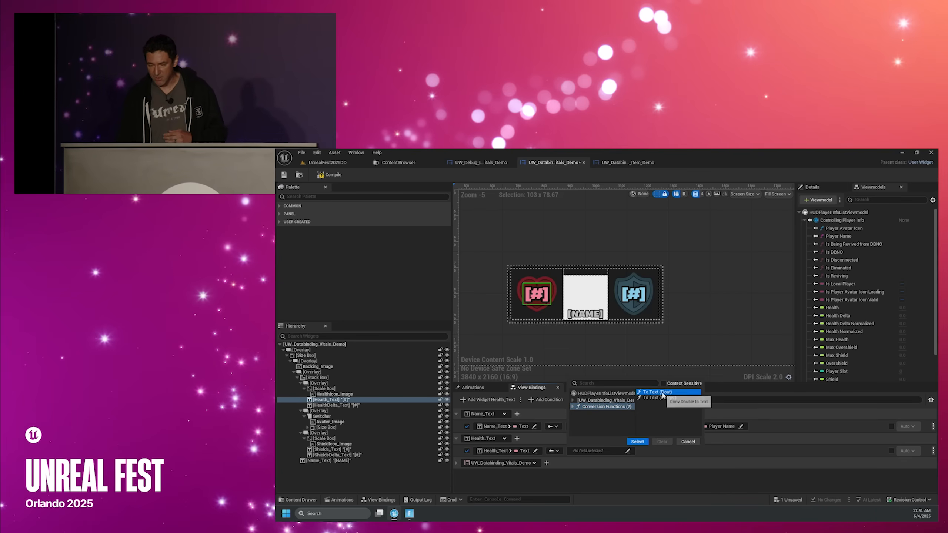
click(637, 442)
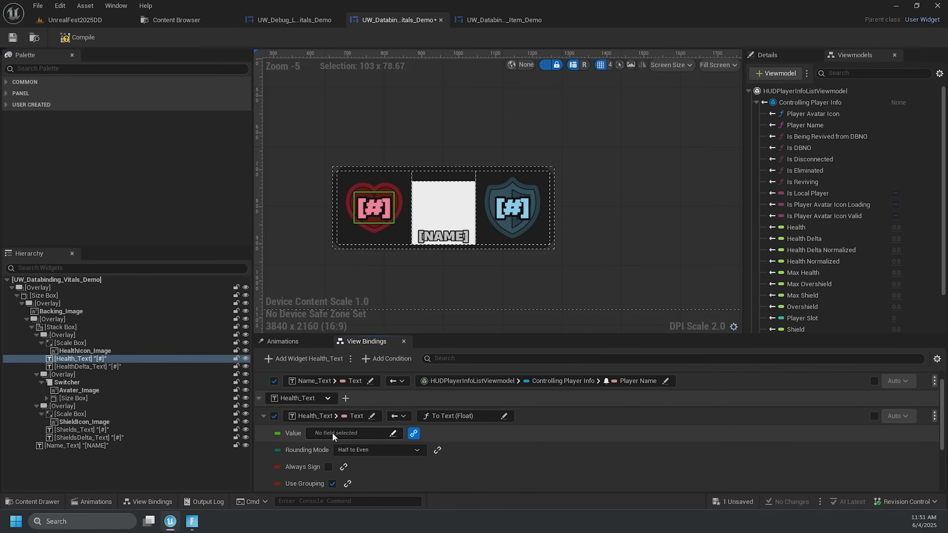
Step: Link the conversion function's Value to Health from HUDPlayerInfoListViewmodel's Controlling Player Info and review the function's formatting options
click(332, 433)
click(341, 354)
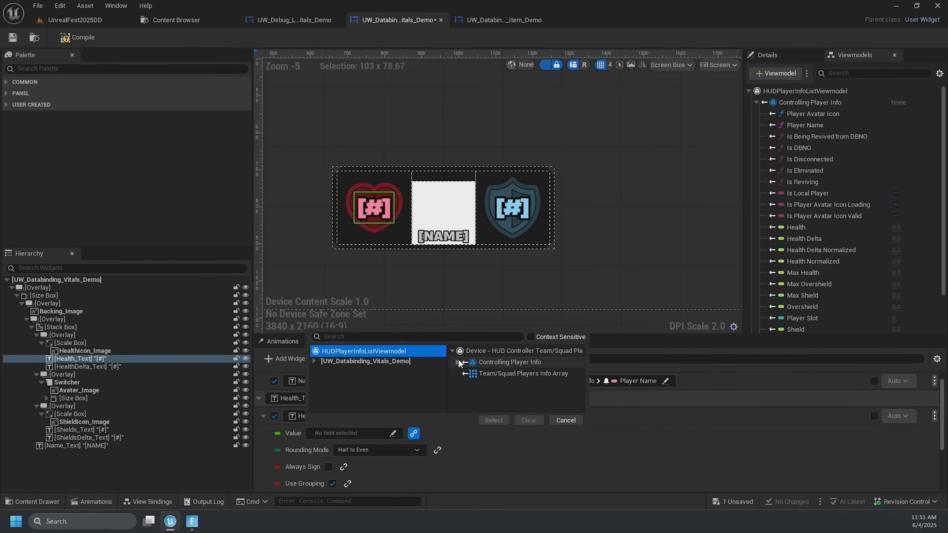
click(457, 362)
click(515, 257)
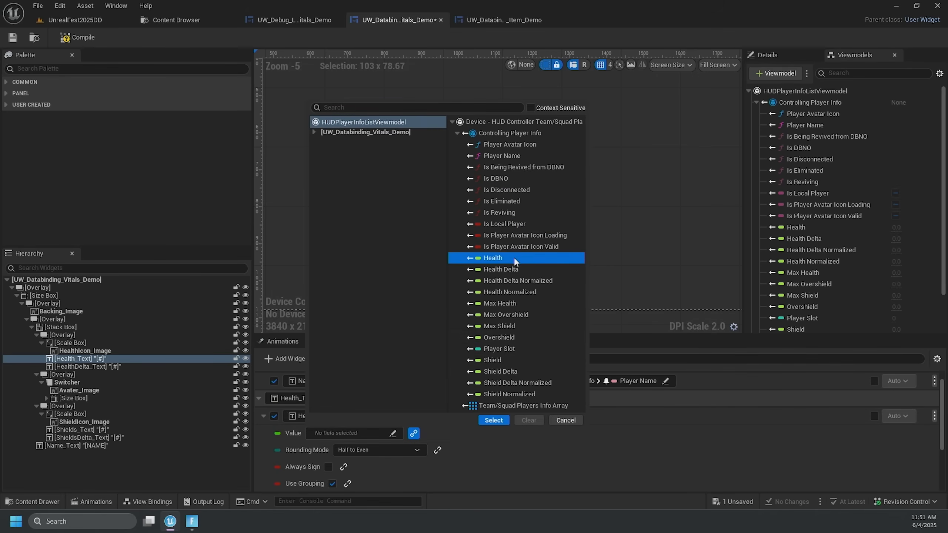
click(492, 421)
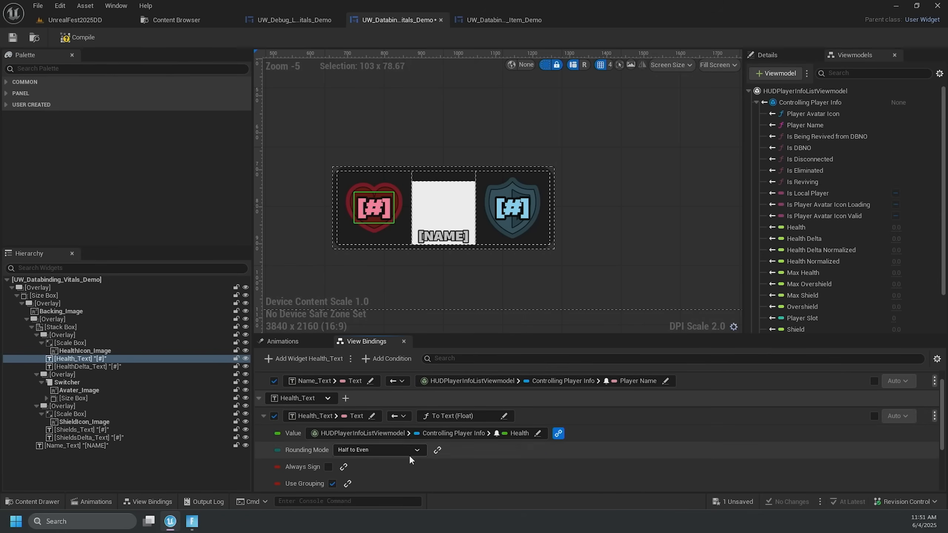
scroll(395, 431, down, 3)
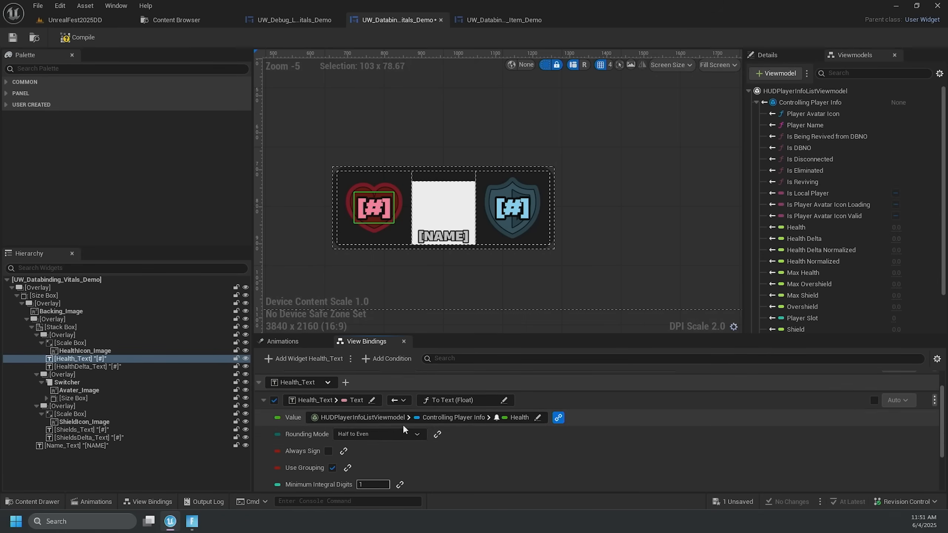
scroll(404, 421, up, 2)
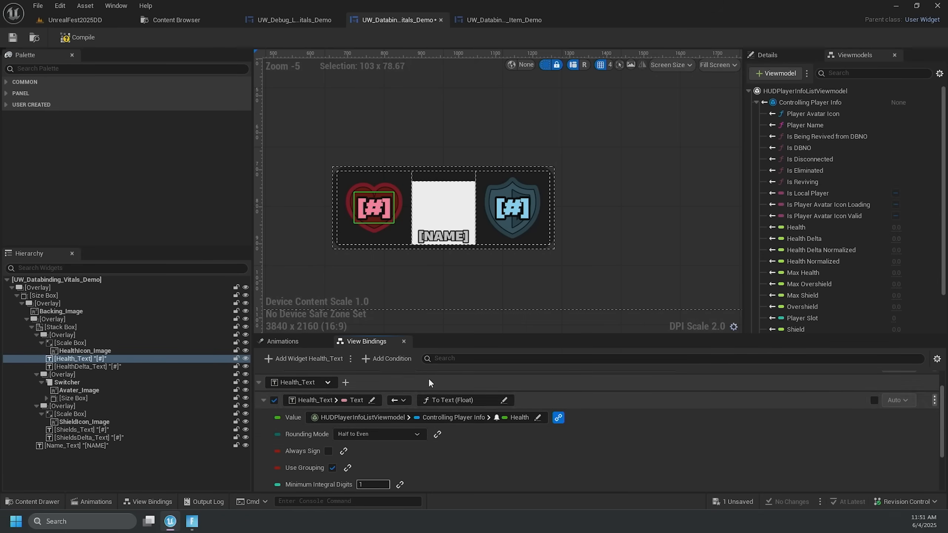
Step: Add a view binding for the Avater_Image widget between the heart and shield and set its destination property to Brush
click(439, 207)
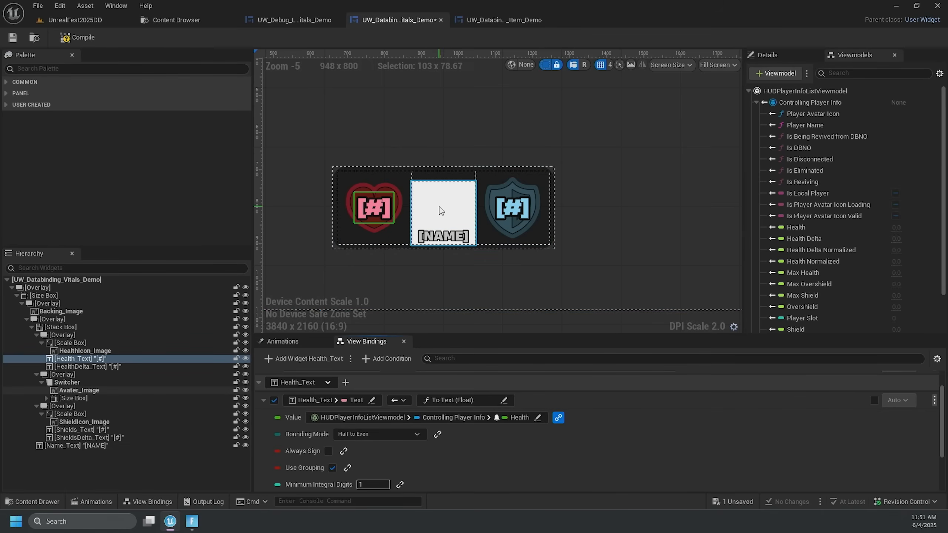
click(258, 382)
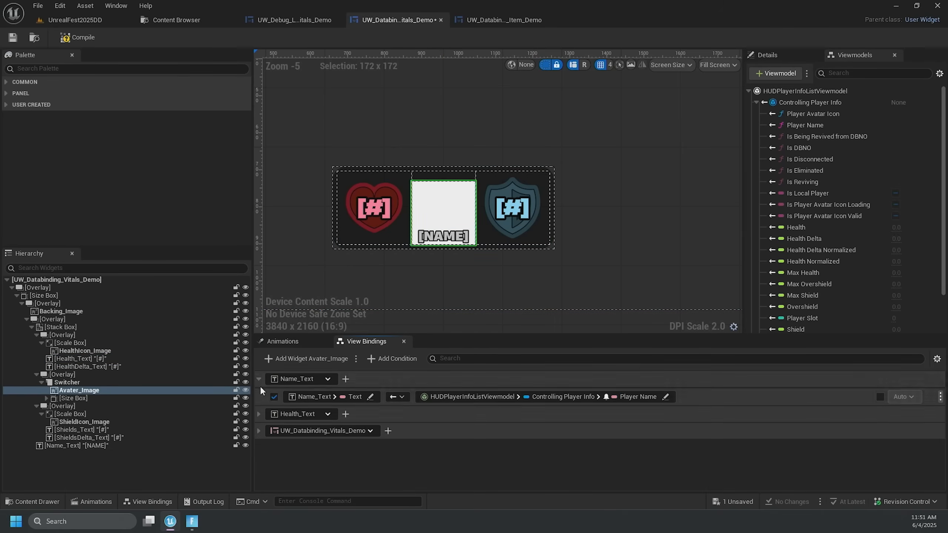
click(258, 381)
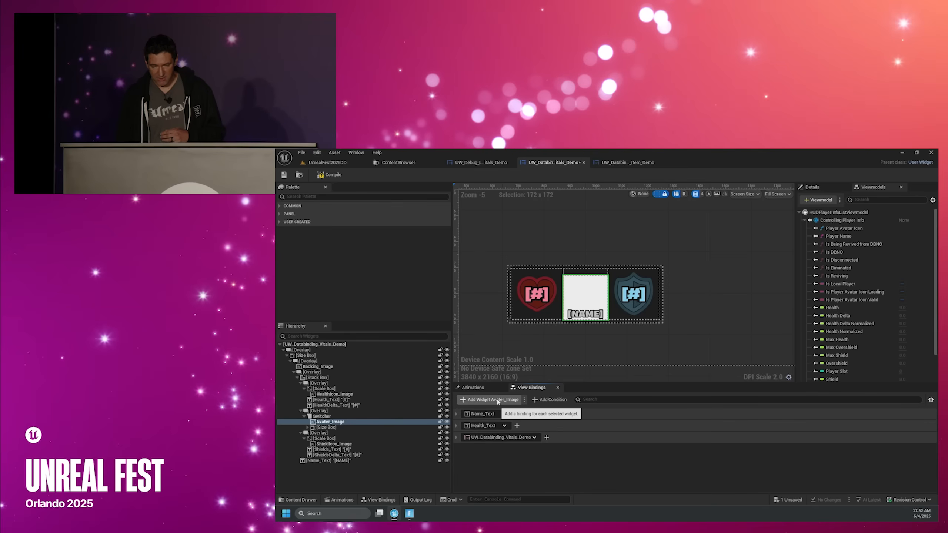
click(493, 400)
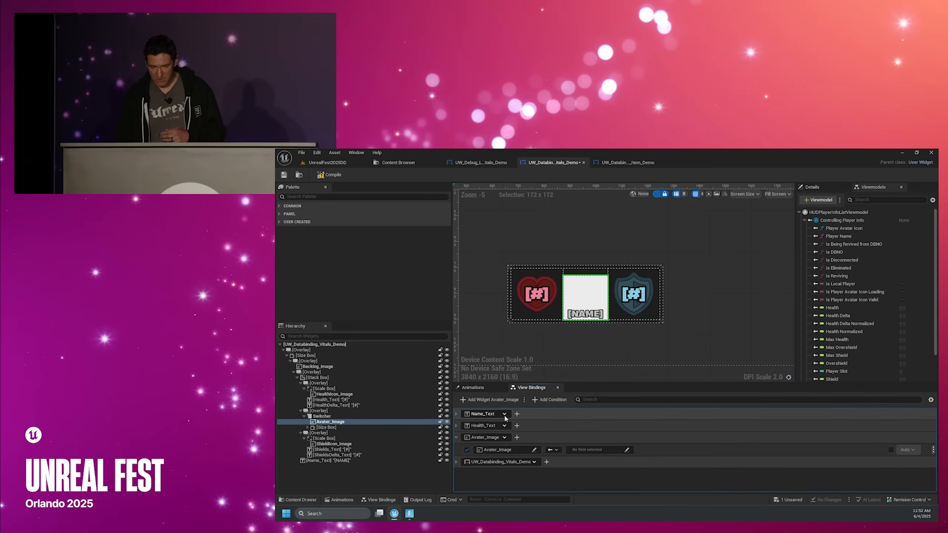
click(523, 450)
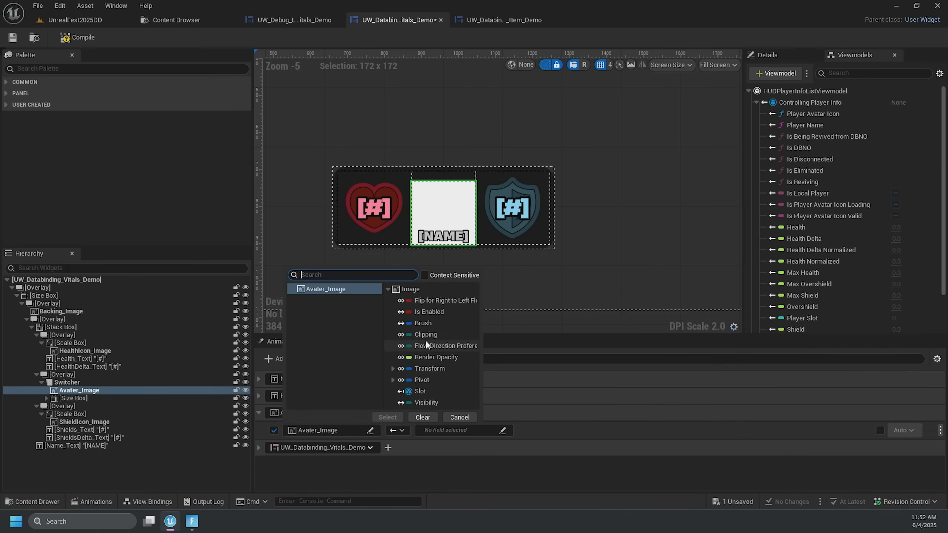
click(424, 322)
click(387, 416)
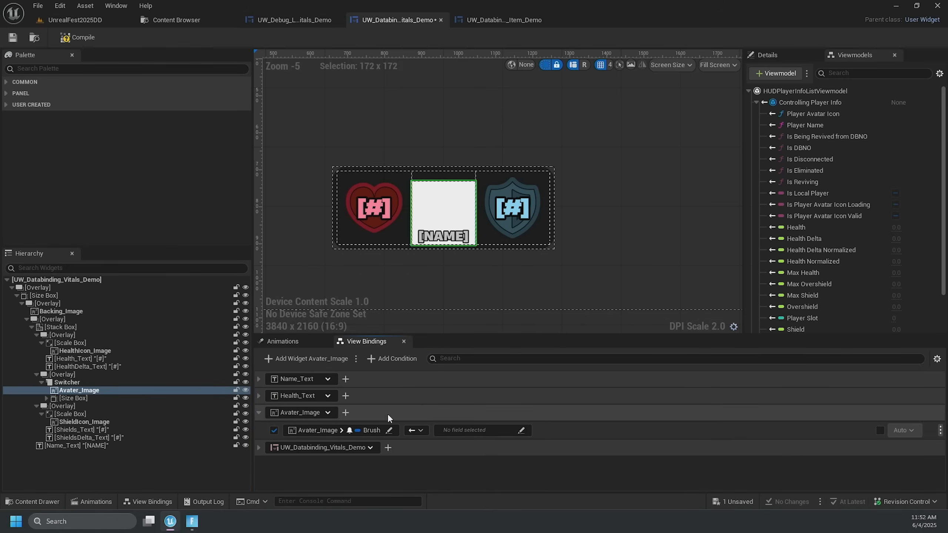
Step: Set the source of the Avater_Image binding to the Make Brush From Soft Texture conversion function
click(470, 429)
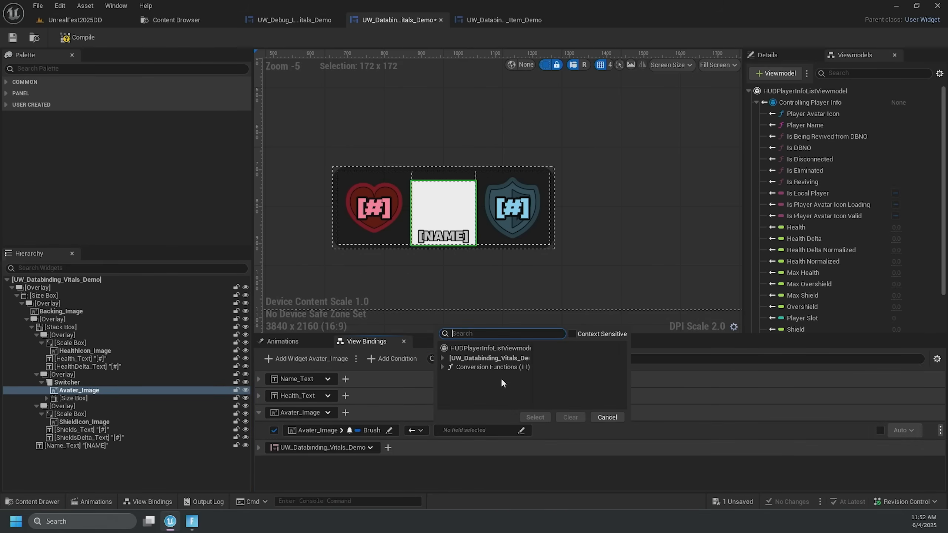
click(501, 367)
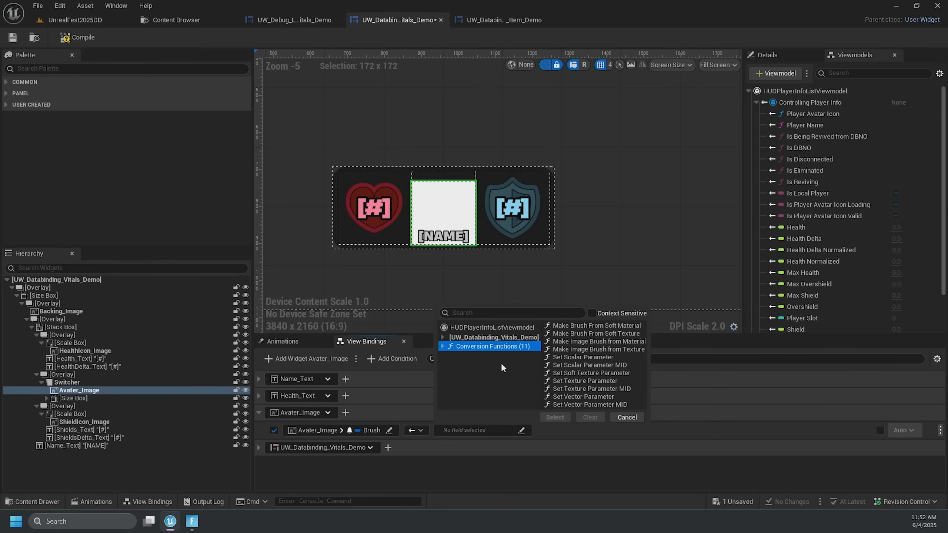
click(592, 334)
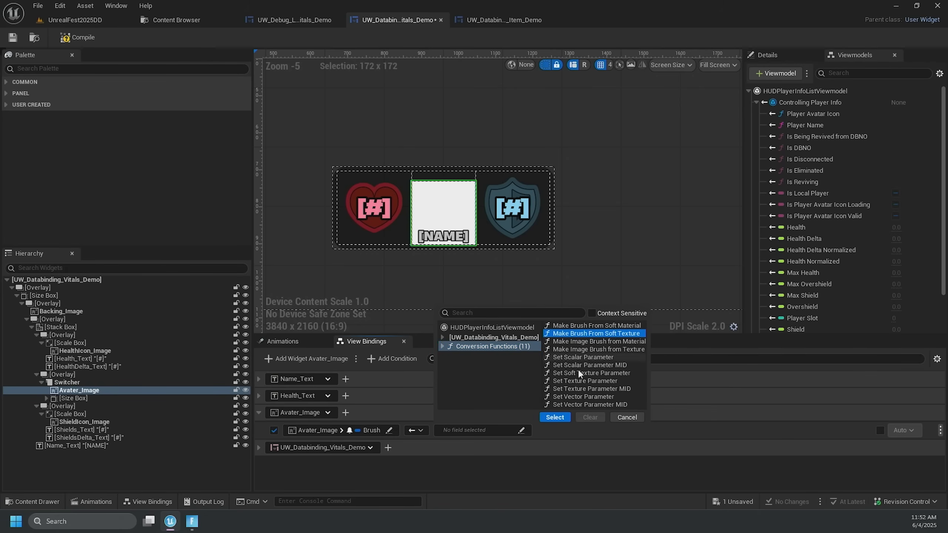
click(555, 417)
scroll(512, 413, down, 1)
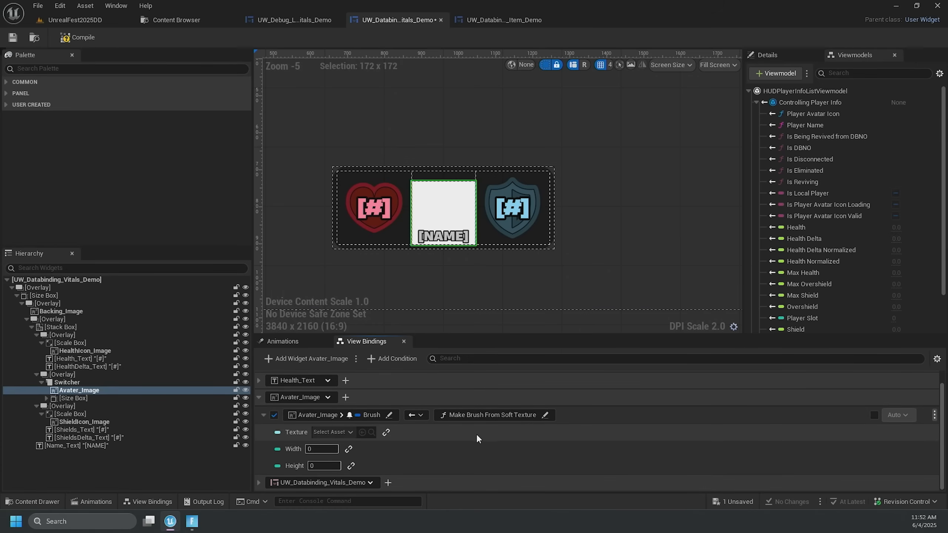
Step: Link the conversion function's Texture to Player Avatar Icon from HUDPlayerInfoListViewmodel's Controlling Player Info
click(386, 432)
click(377, 432)
click(361, 351)
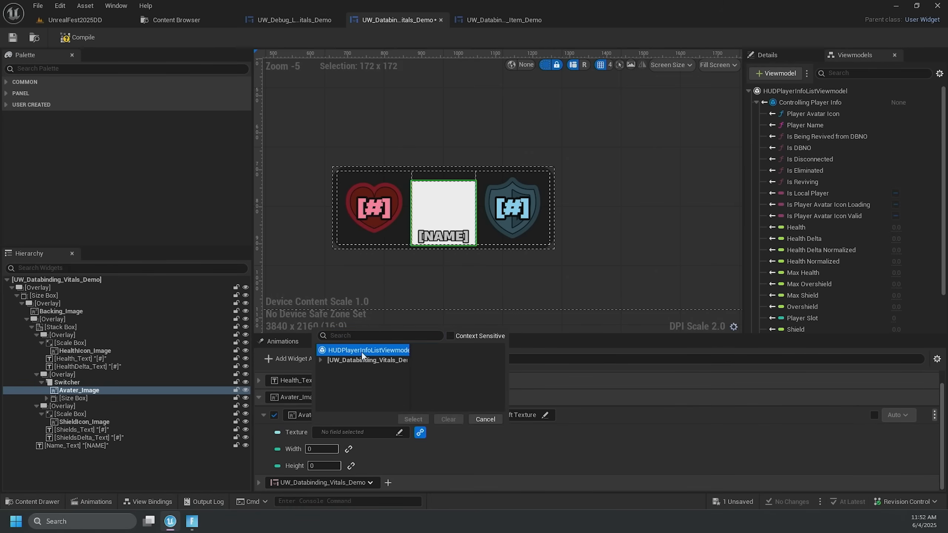
click(464, 359)
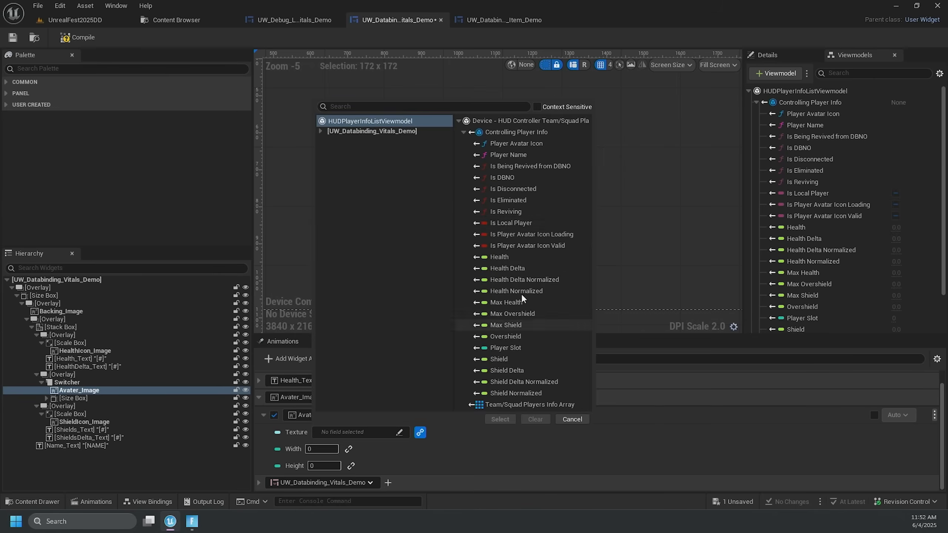
click(507, 144)
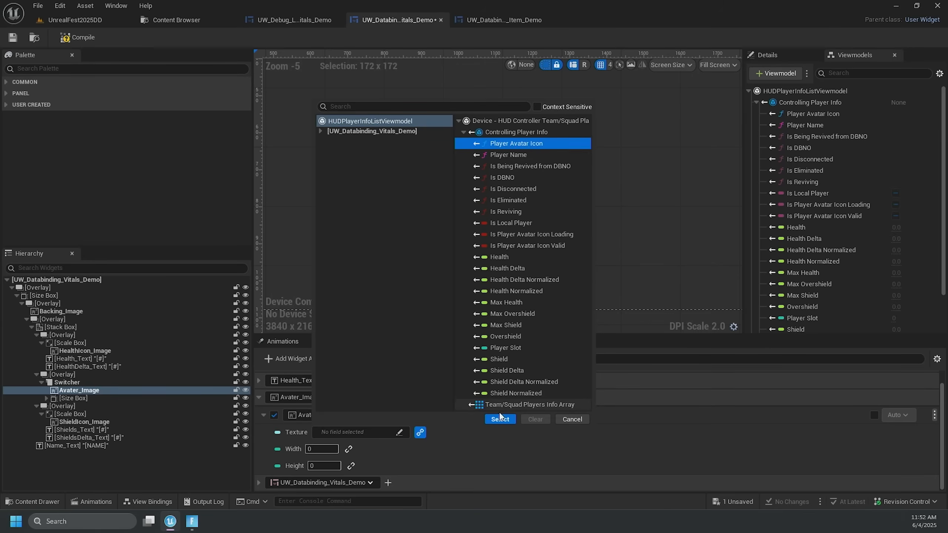
click(499, 417)
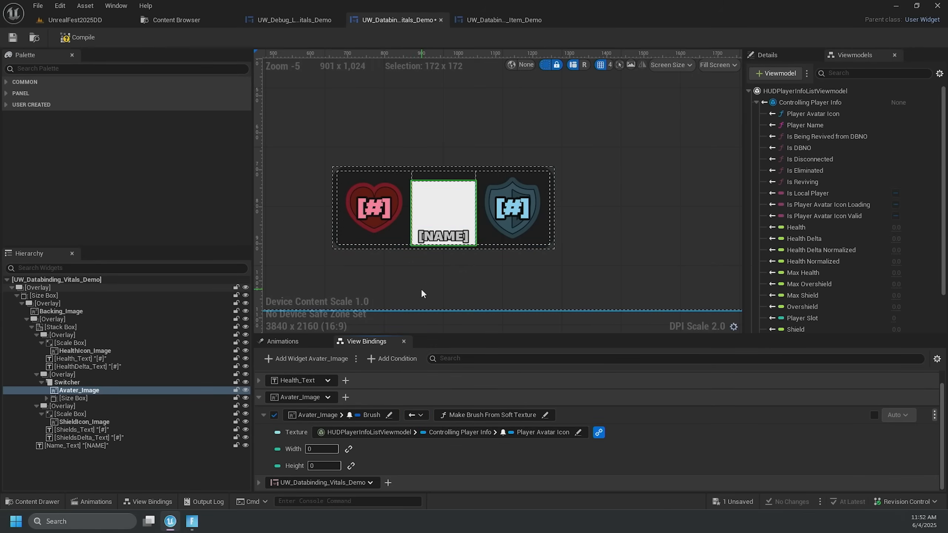
Step: Preview the vitals widget's LoseHealth, LoseShields and LowShields animations
click(293, 341)
click(304, 367)
right_drag(413, 299, 486, 354)
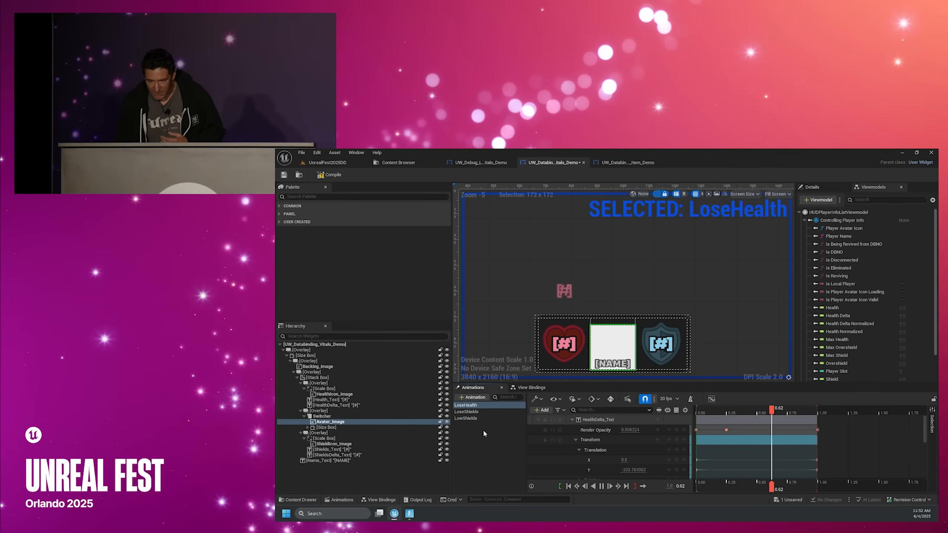
click(479, 412)
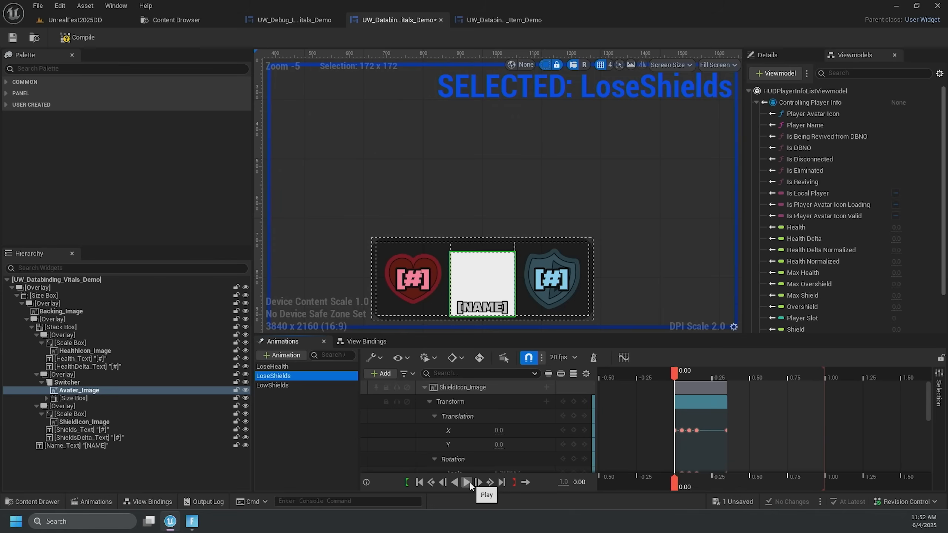
click(601, 486)
click(469, 484)
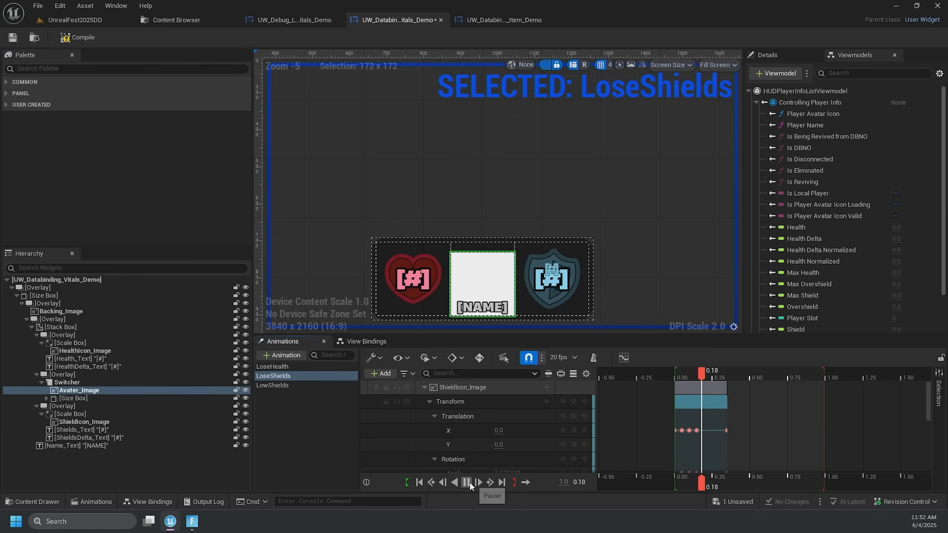
click(293, 386)
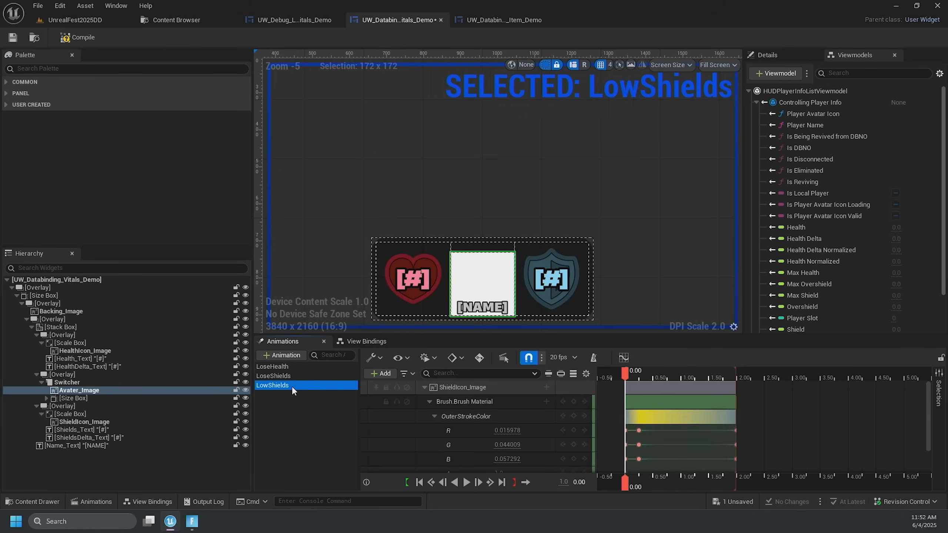
click(466, 484)
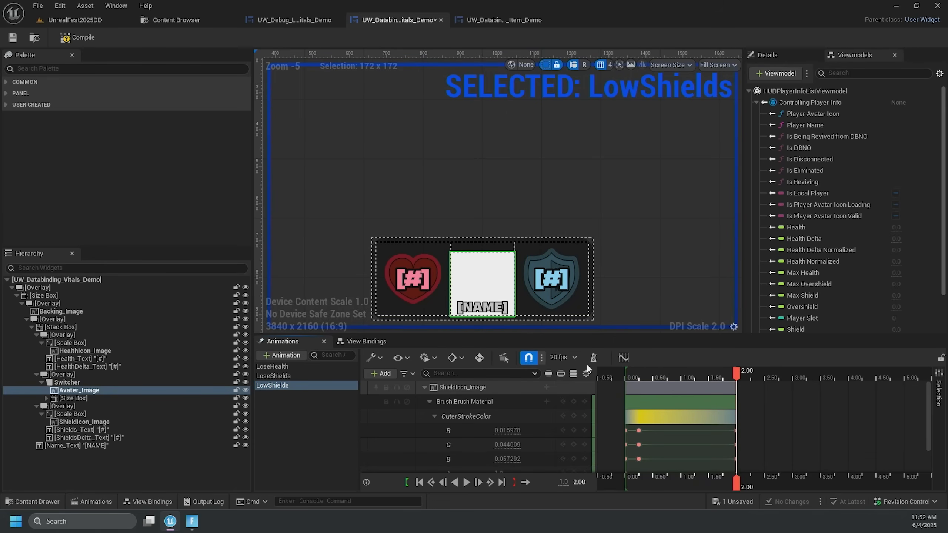
click(307, 376)
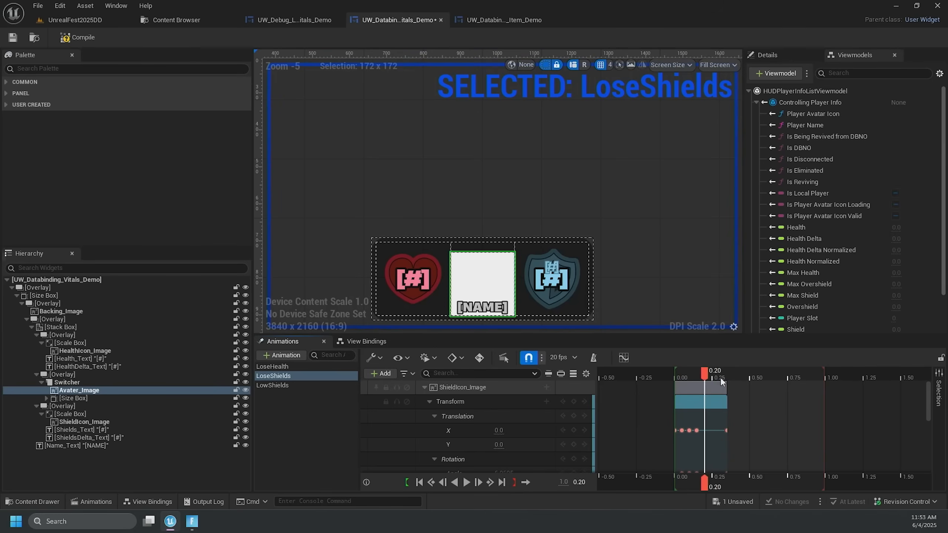
Step: Examine the UW_Databinding_Vitals_Demo conditions that queue animations based on Health Delta, Shield Delta and Shield
click(368, 341)
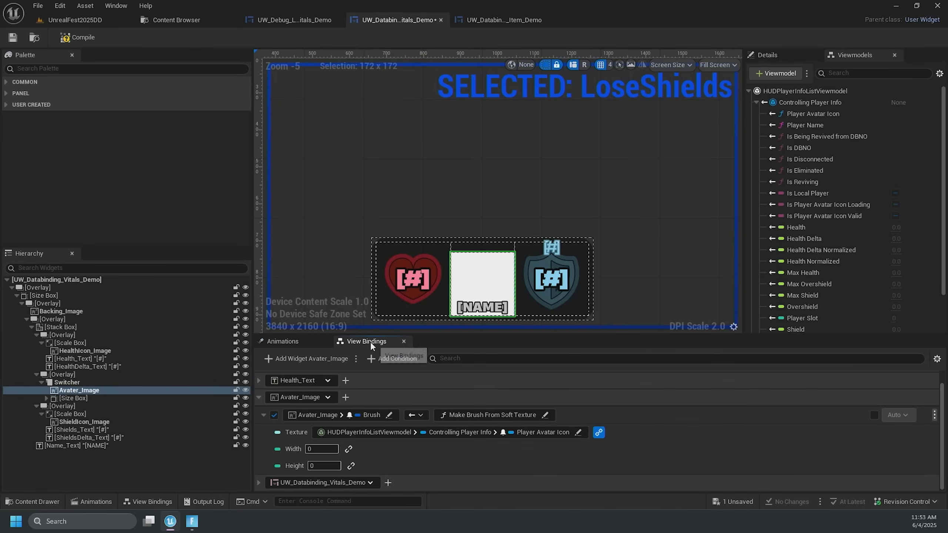
click(257, 396)
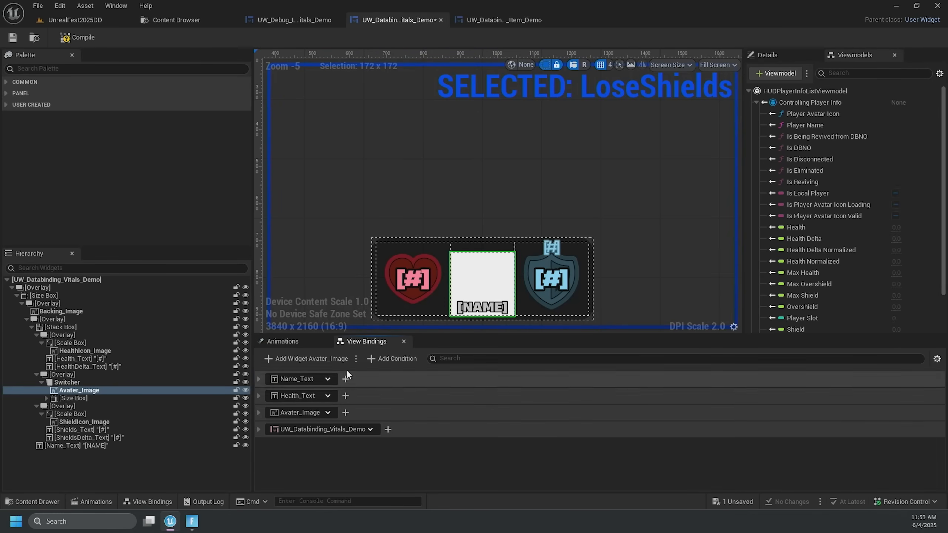
drag(440, 334, 442, 306)
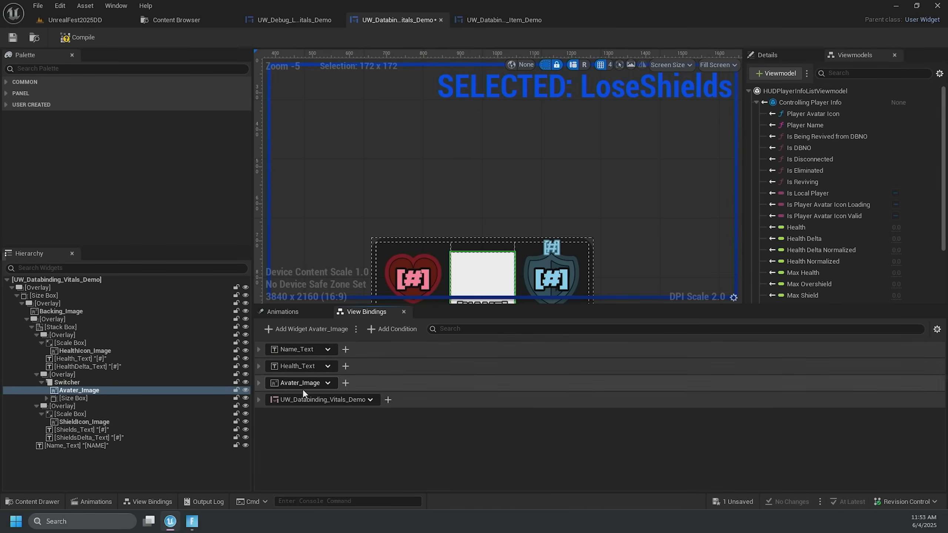
click(258, 400)
click(264, 417)
click(264, 436)
click(264, 453)
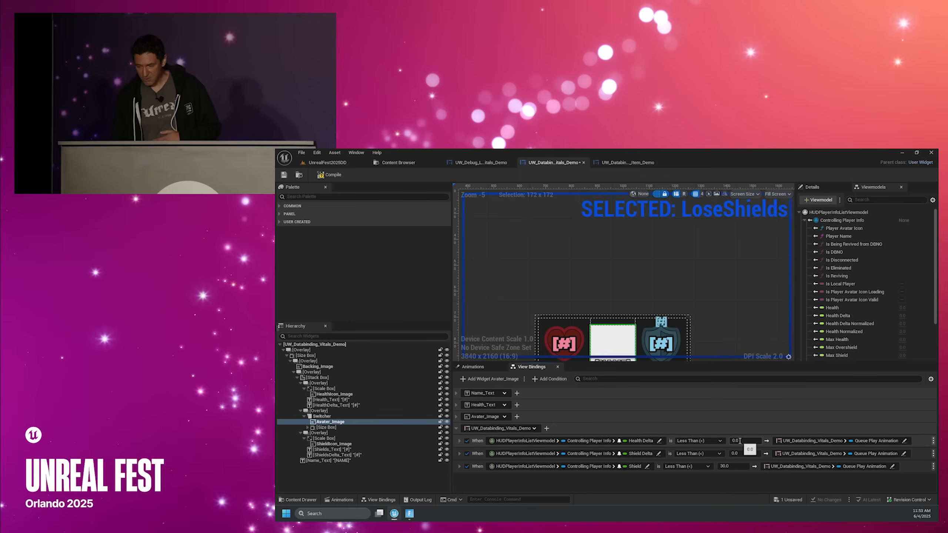
click(460, 441)
click(459, 441)
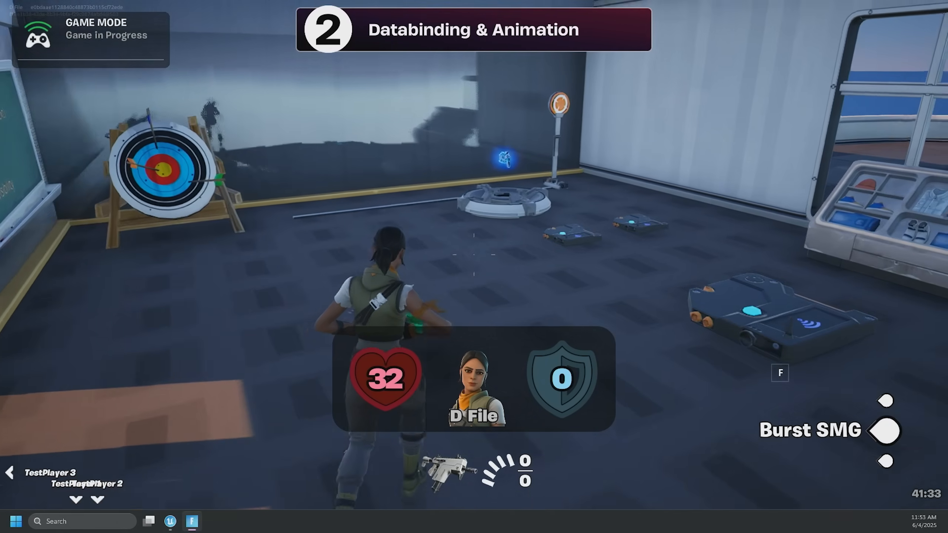
Step: Switch to the Fortnite game and walk the character from the Databinding & Animation area into the Fun with UI Materials room
key(w)
key(w)
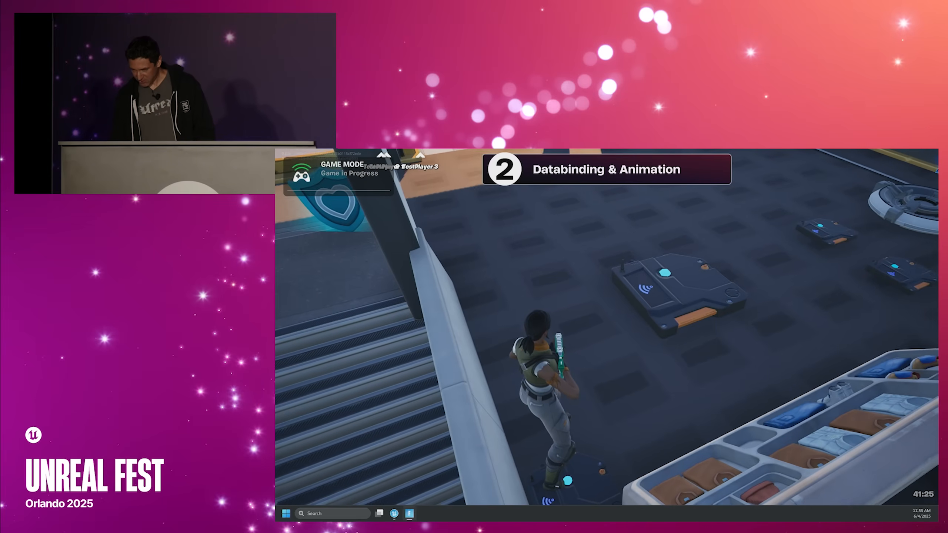
key(w)
key(w)
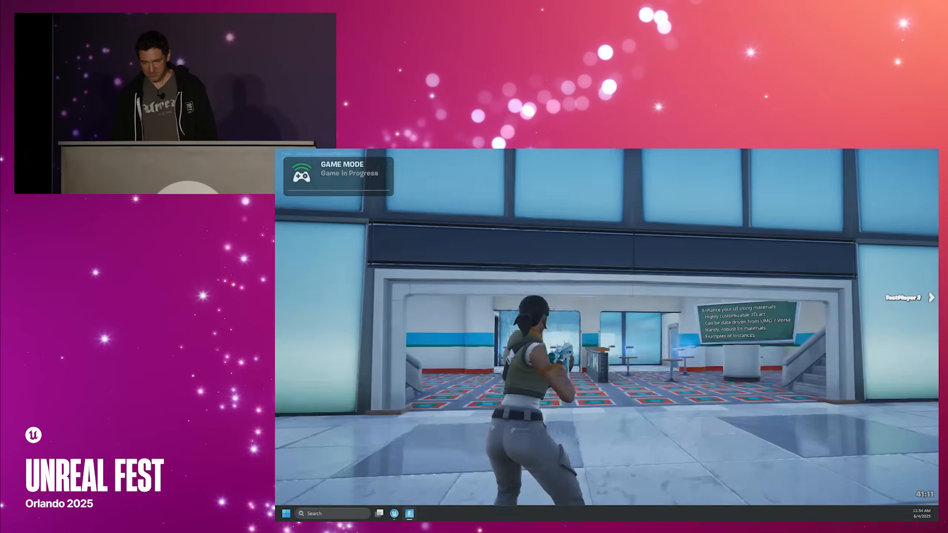
key(w)
key(w)
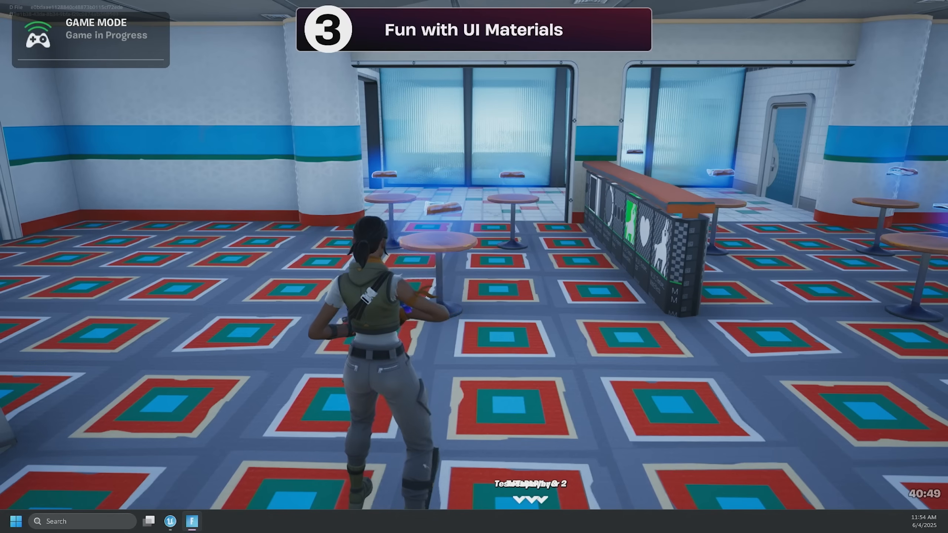
key(w)
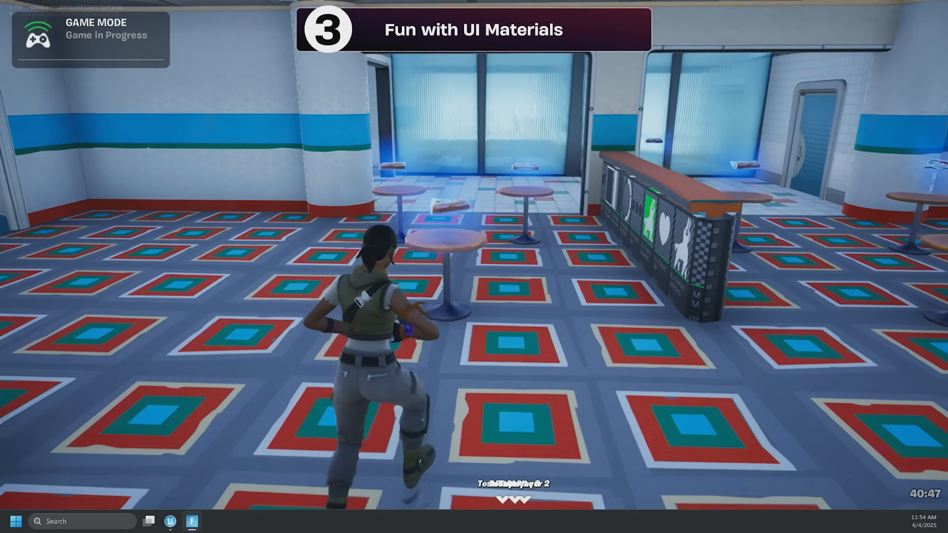
Step: Open the UI materials showcase in the game and view its second and third pages of progress meters
key(e)
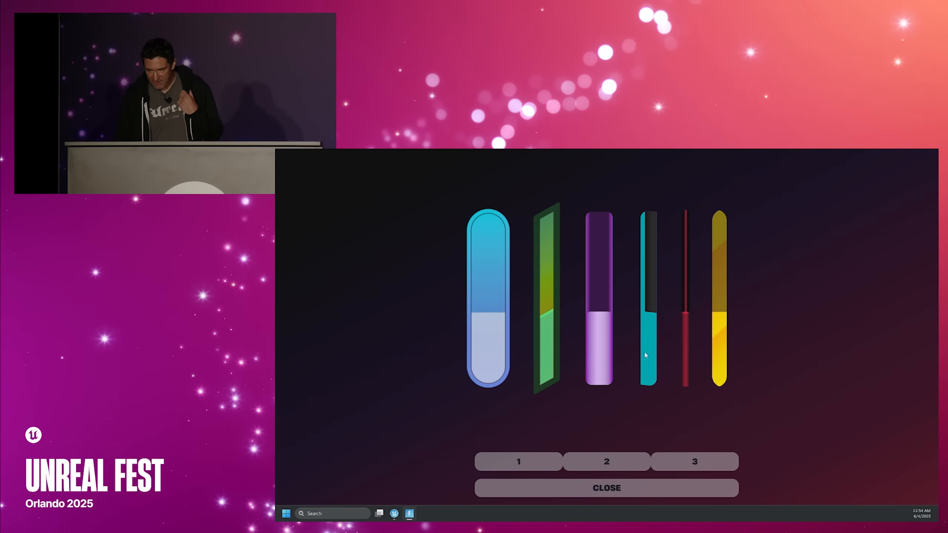
click(612, 461)
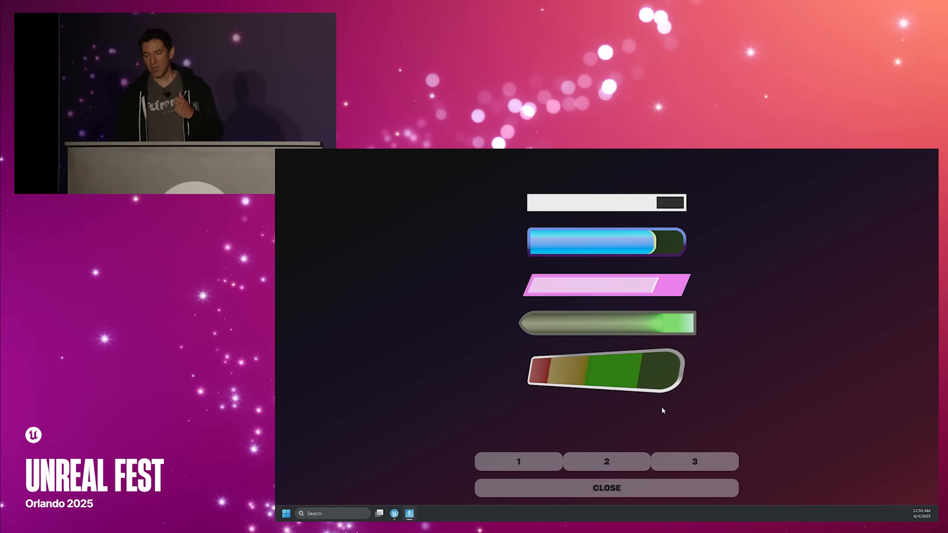
click(704, 463)
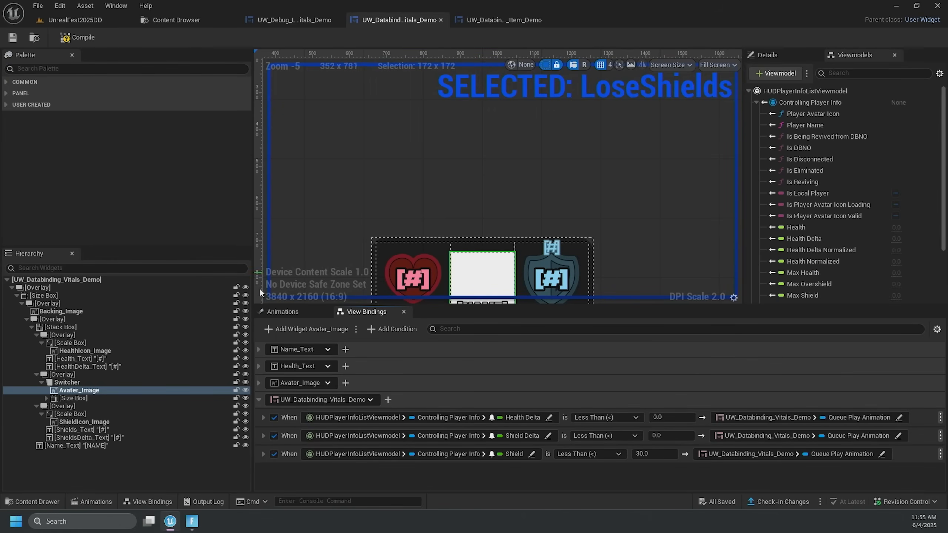
Step: Switch to the Unreal Editor and show the assets of the 03_Materials_A_Main collection
click(309, 312)
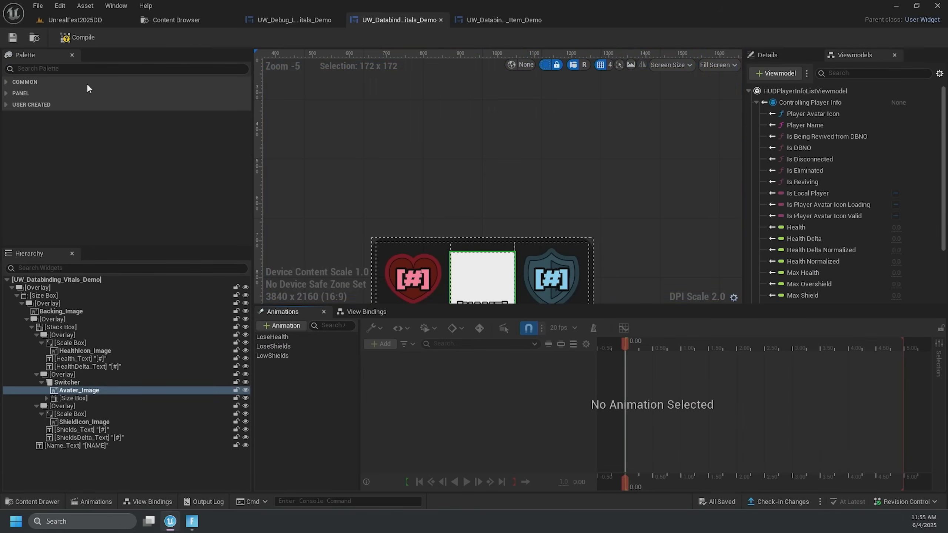
click(175, 20)
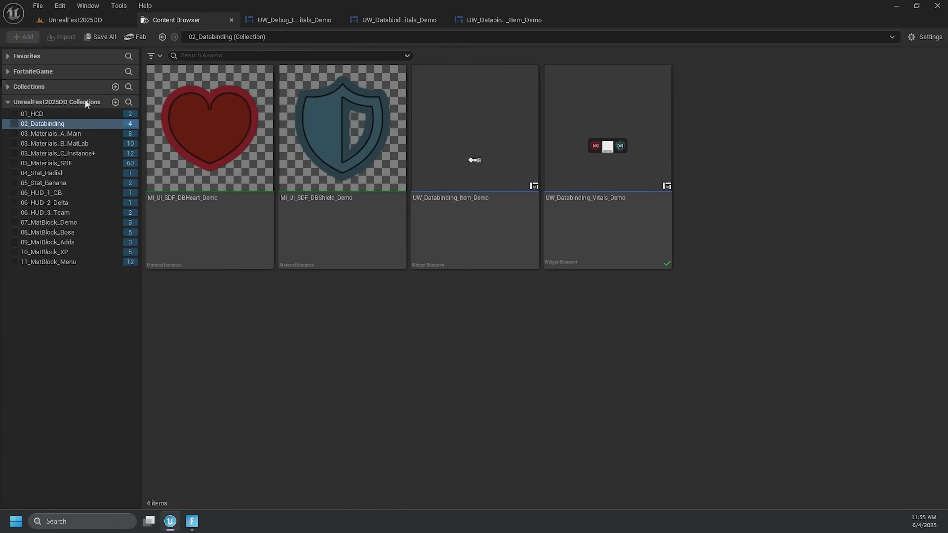
click(62, 134)
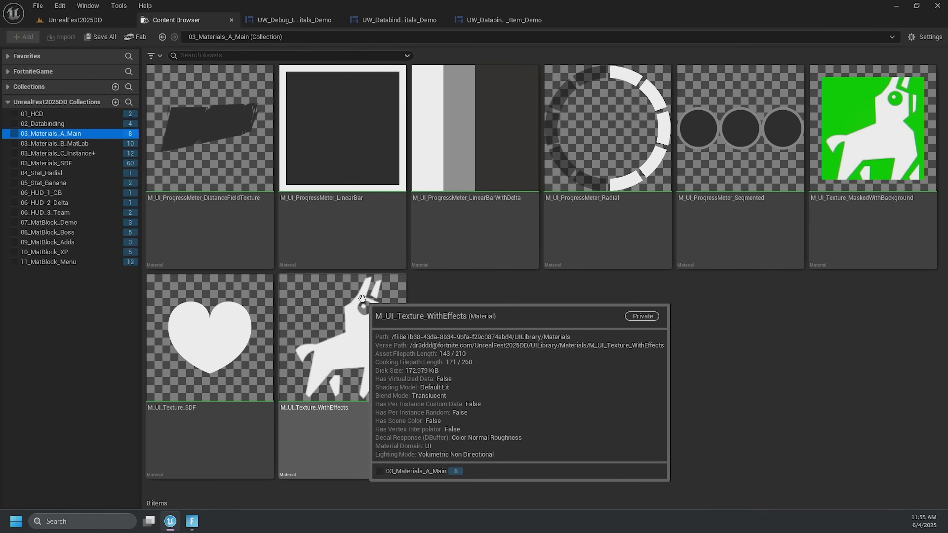
Step: Open the MI_UI_Bar_Example material instance from the 03_Materials_C_Instance+ collection and set its preview width to 864
right_click(365, 228)
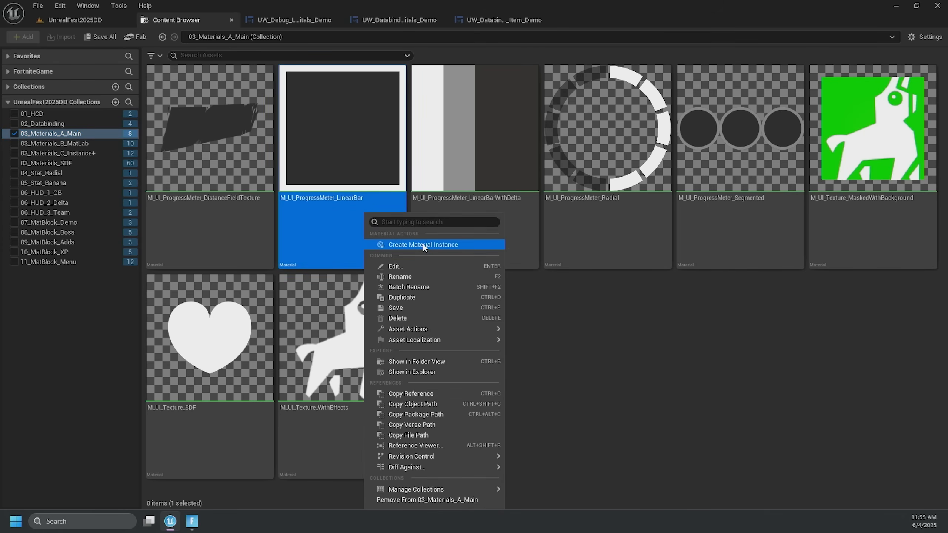
click(80, 153)
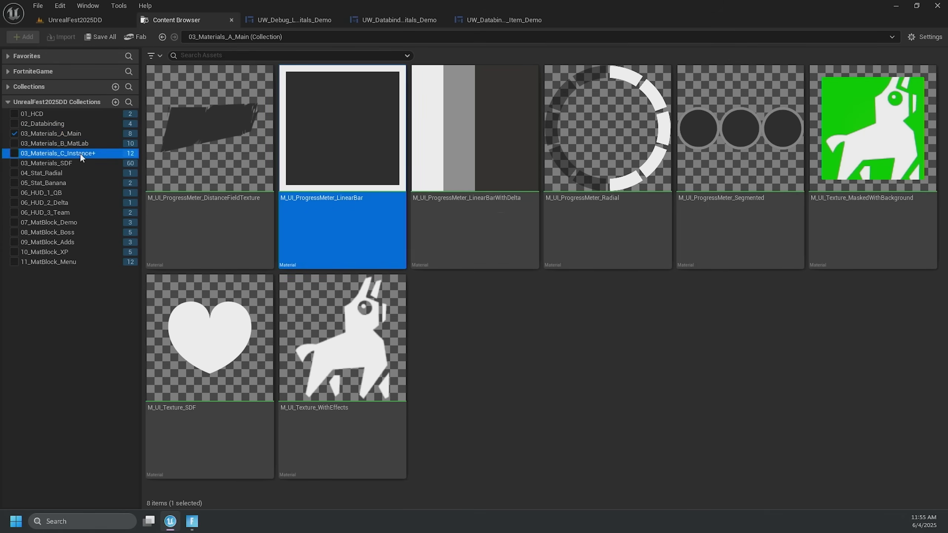
click(302, 140)
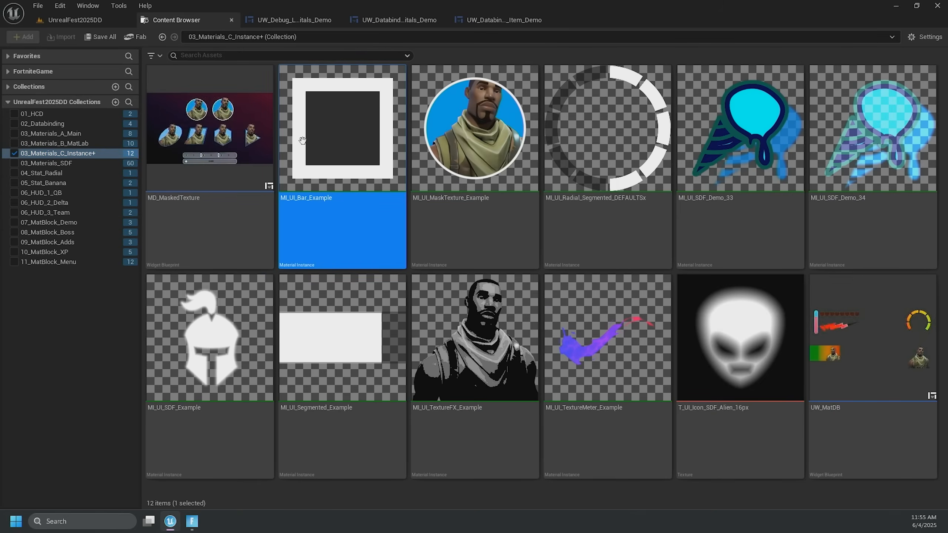
double_click(321, 149)
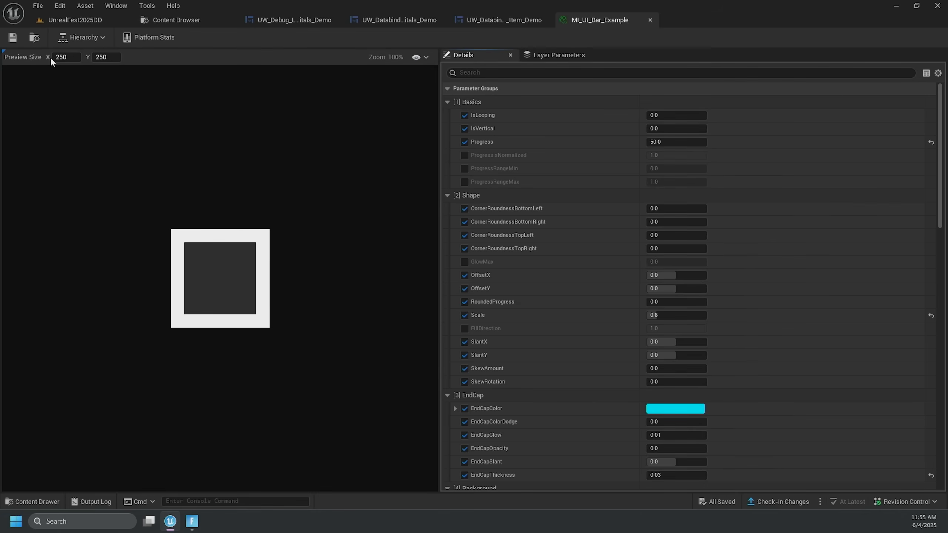
drag(66, 56, 181, 57)
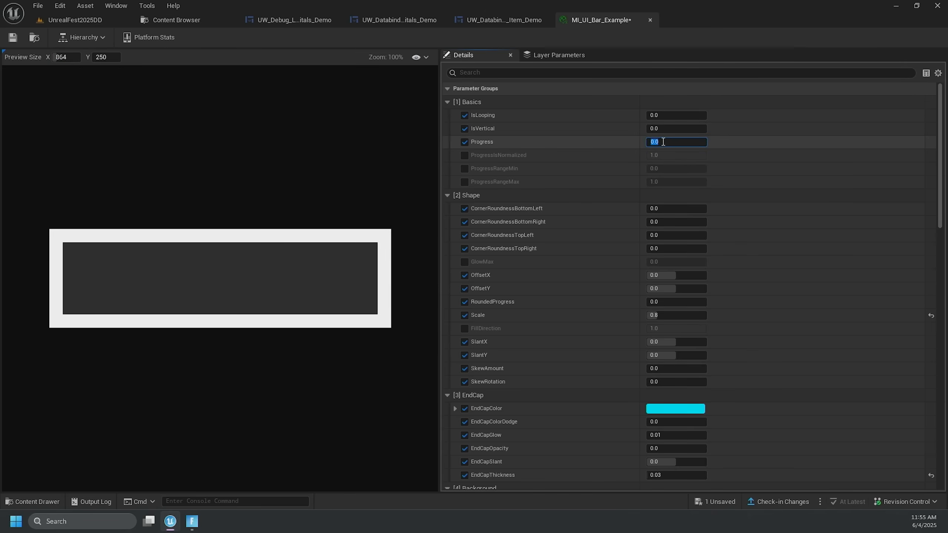
Step: Set Progress to about 0.34, round the bottom corners to 1.0 and the top corners to about 0.86 and 0.90, with GlowMax about 0.023
drag(678, 141, 717, 142)
drag(671, 208, 670, 248)
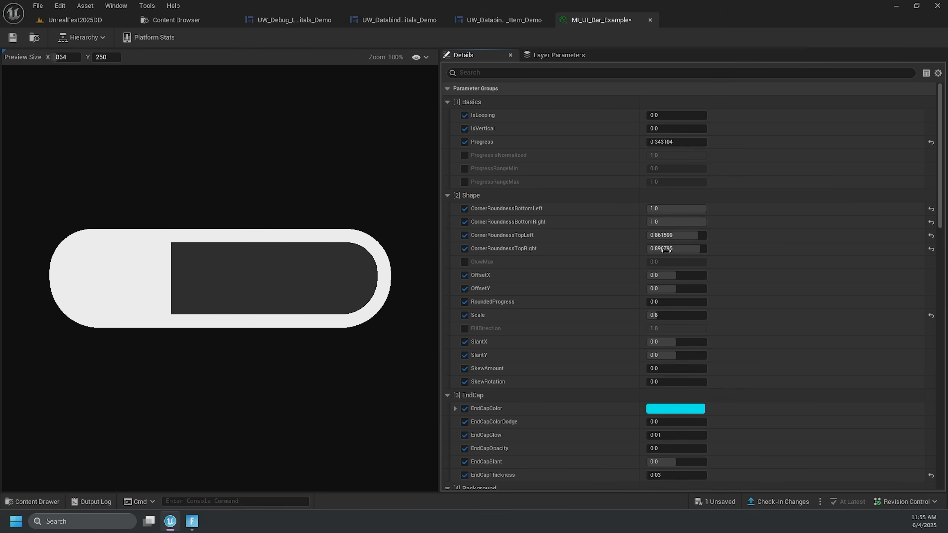
drag(662, 262, 666, 262)
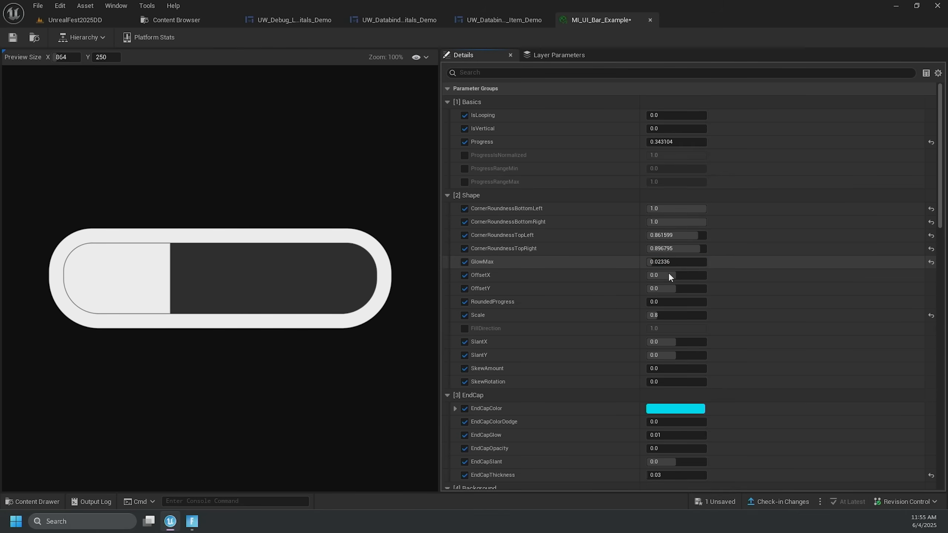
Step: Distort the bar with SlantX about 0.10, SlantY about 0.09, SkewAmount about 0.17 and SkewRotation about 0.08
drag(670, 343, 673, 369)
drag(743, 416, 746, 416)
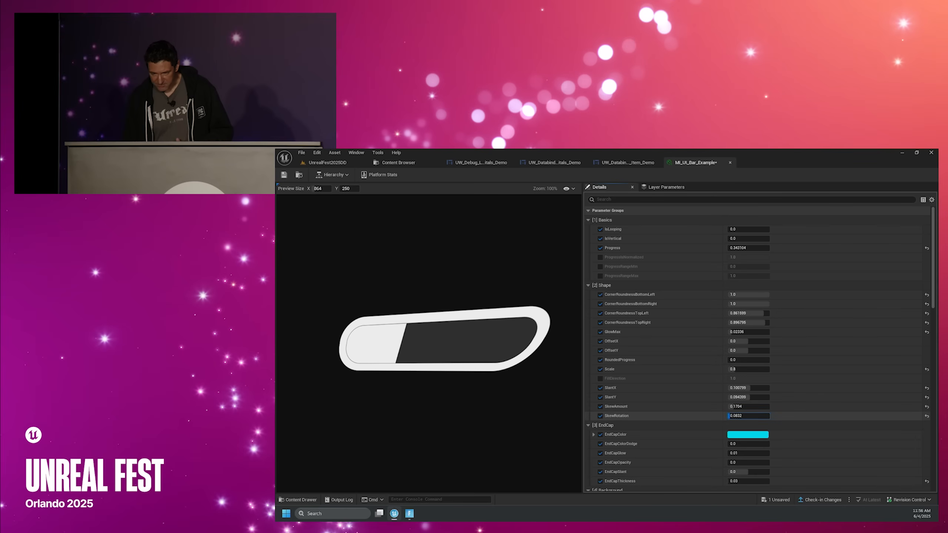
Step: Set EndCapOpacity and RoundedProgress to 1.0 and raise the bar's Progress to about 0.81
scroll(672, 410, down, 3)
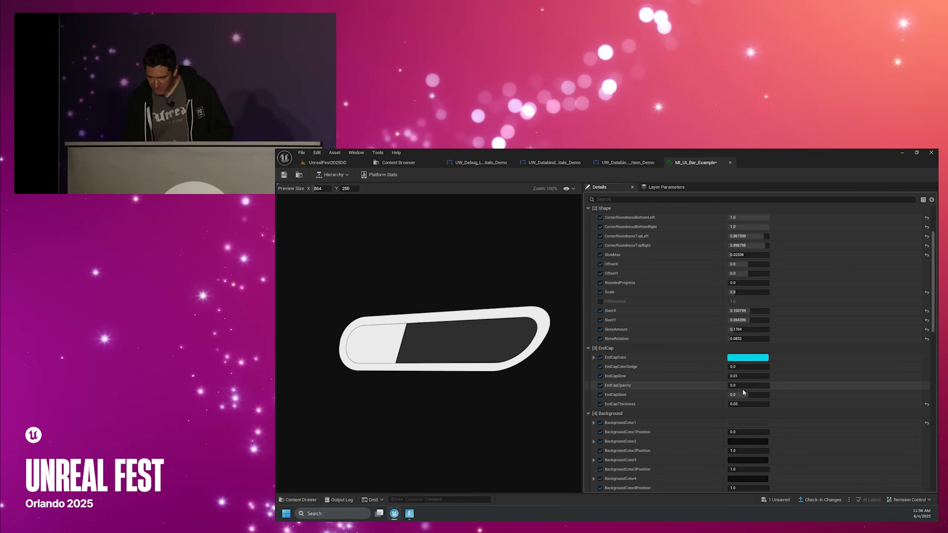
drag(741, 387, 745, 387)
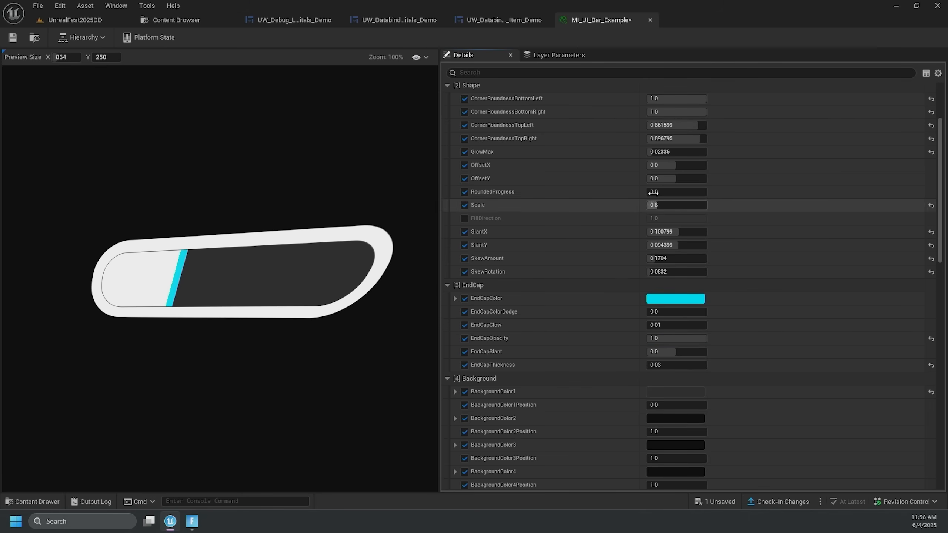
drag(654, 192, 678, 191)
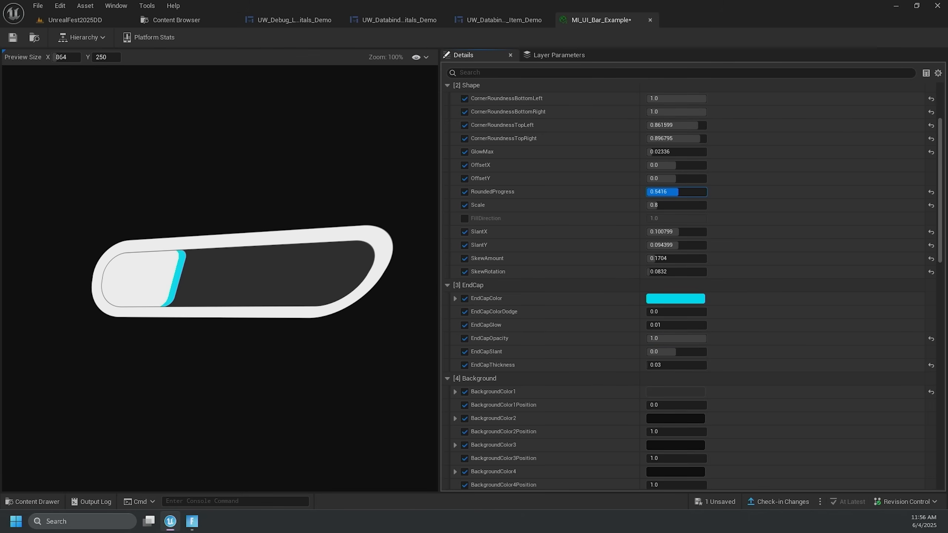
scroll(610, 220, up, 5)
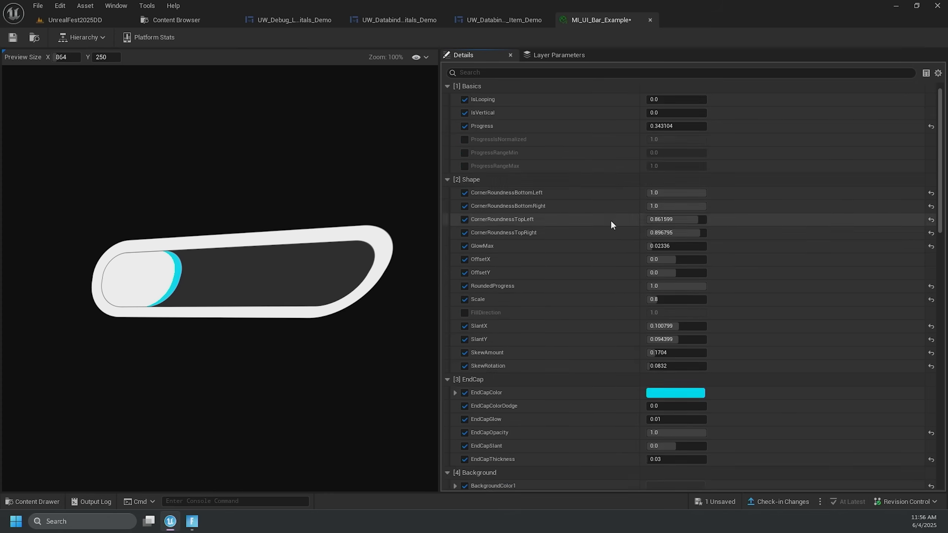
drag(668, 142, 687, 141)
Step: Change BackgroundColor1 of the bar material instance to a dark teal
scroll(565, 311, down, 6)
click(656, 250)
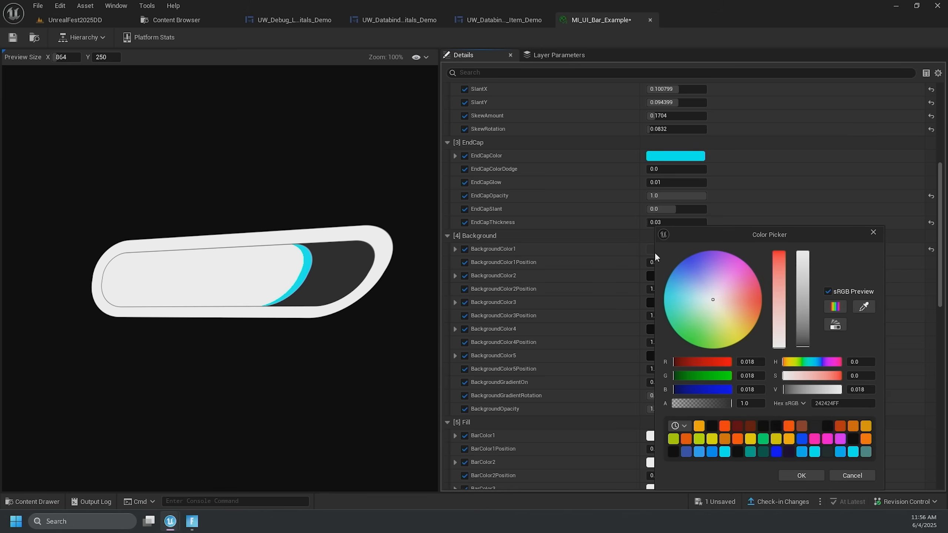
click(673, 301)
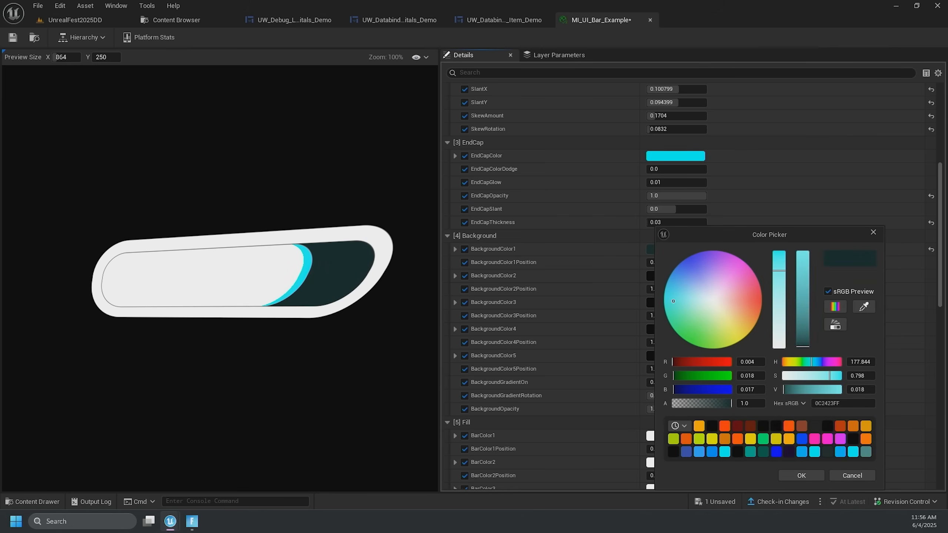
click(796, 476)
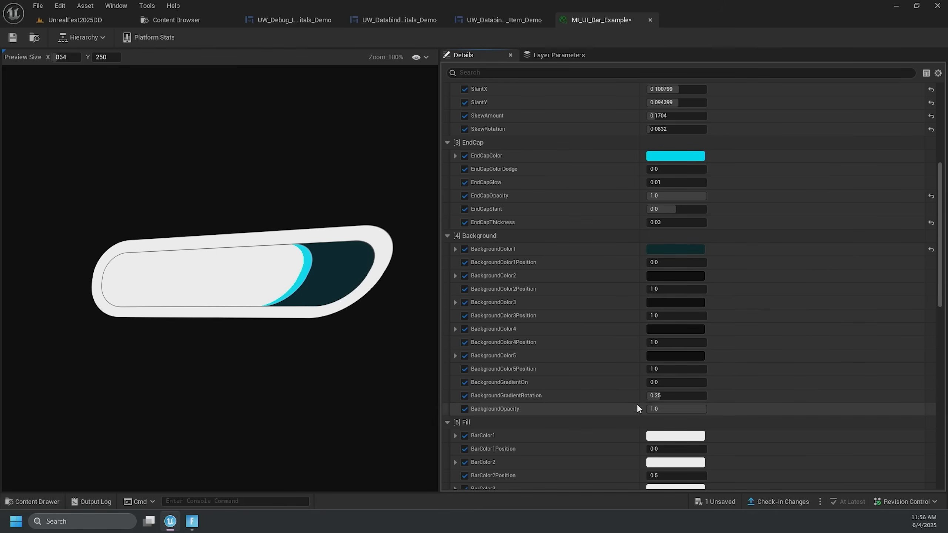
Step: Change BarColor1 in the Fill group to a light green
scroll(637, 403, down, 3)
click(664, 359)
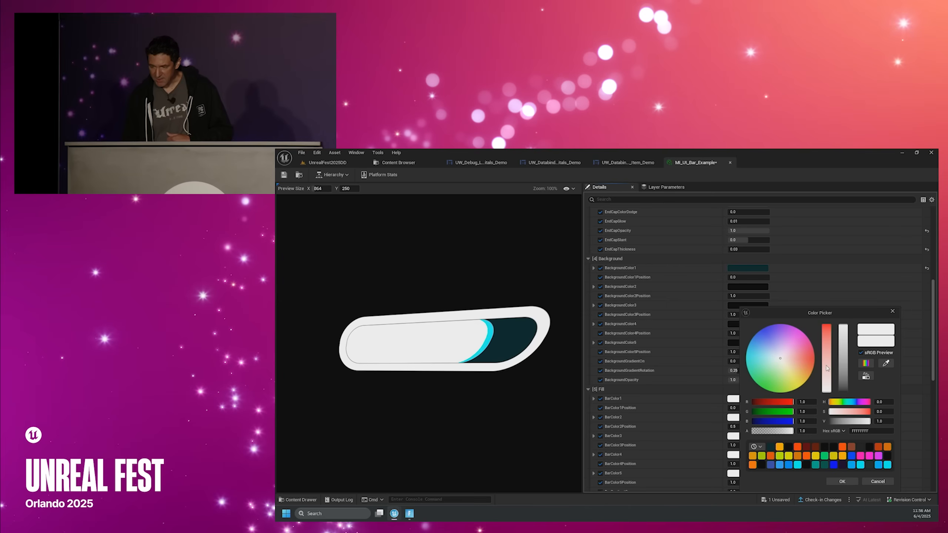
click(771, 381)
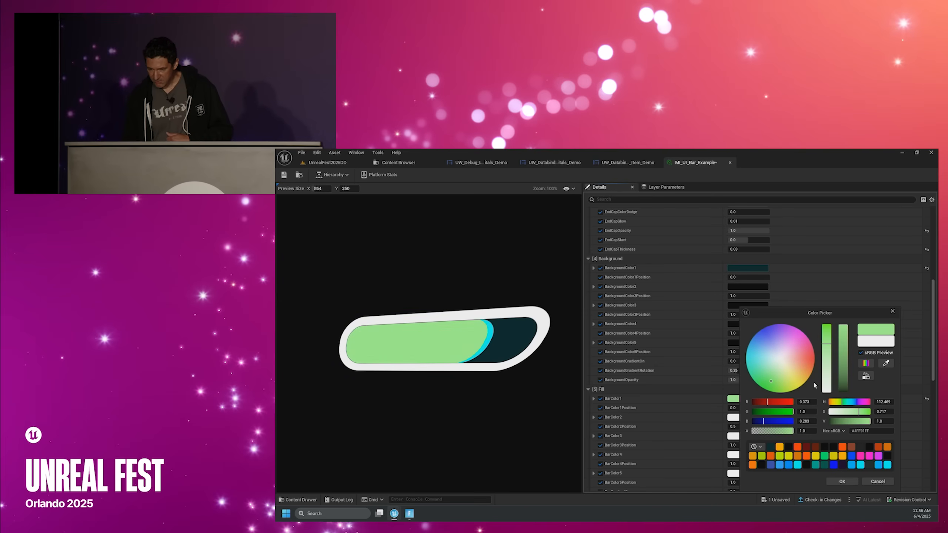
click(843, 482)
Step: Change StrokeColor1 to turquoise and scrub the bar's Progress down to just over half
scroll(803, 414, down, 5)
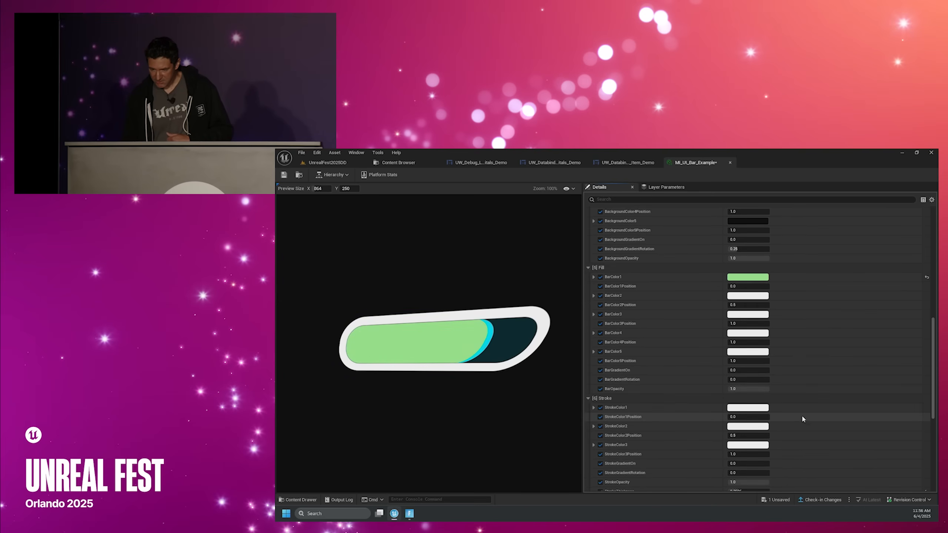
scroll(747, 414, down, 2)
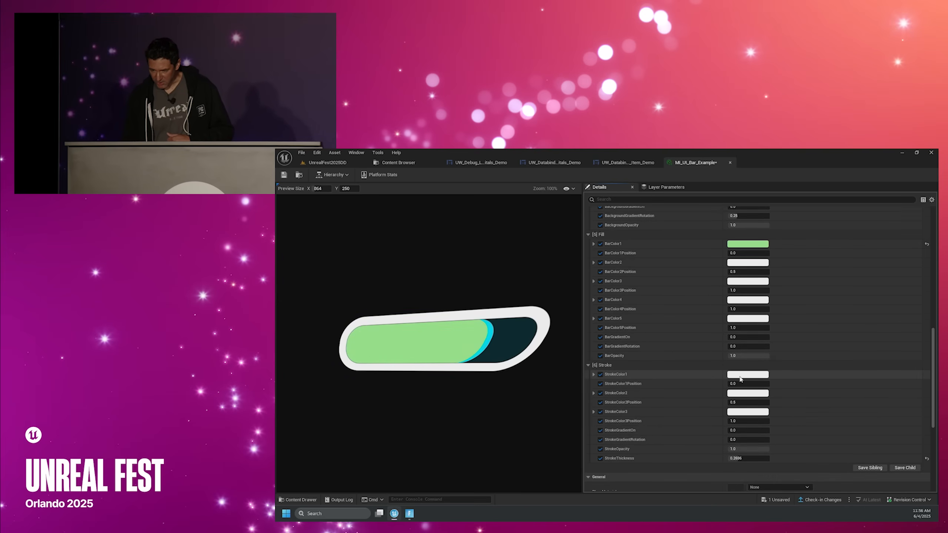
click(739, 375)
click(776, 373)
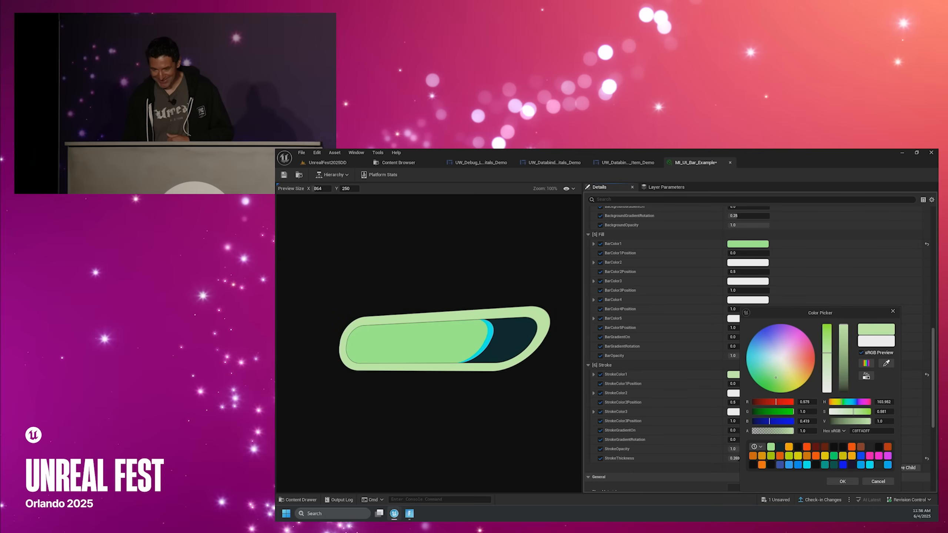
click(755, 368)
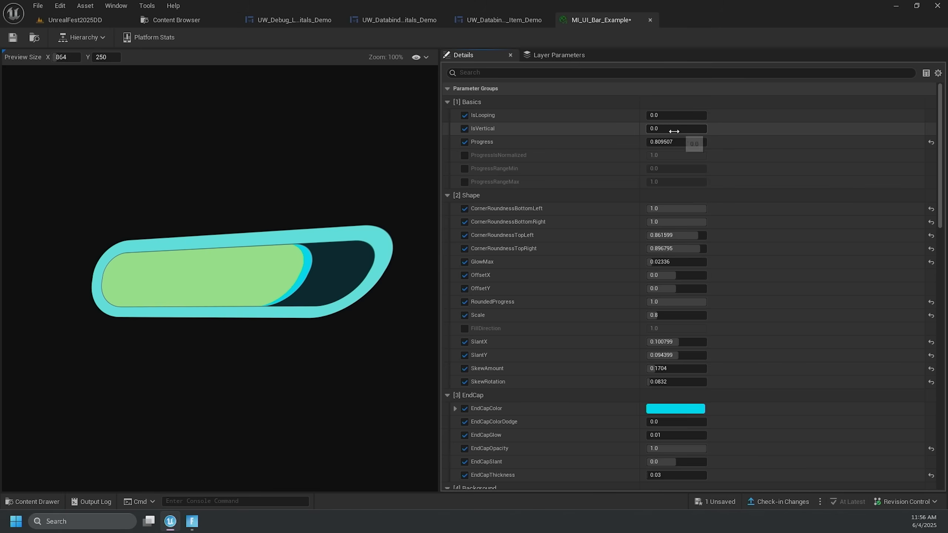
mouse_move(676, 142)
mouse_down()
mouse_move(698, 142)
mouse_move(671, 142)
mouse_move(688, 142)
mouse_up()
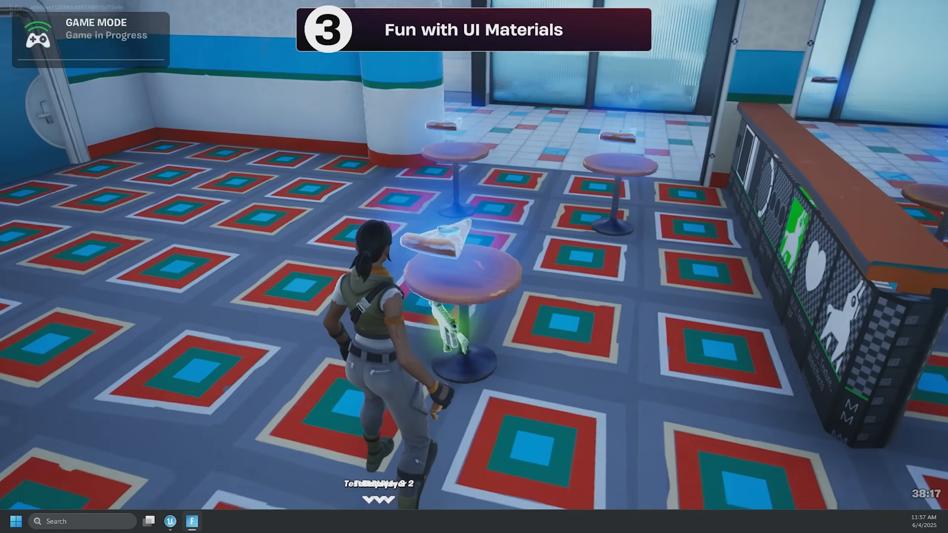
Step: Switch to the Fortnite game, walk to the segmented progress meter showcase and view its further pages
key(w)
key(w)
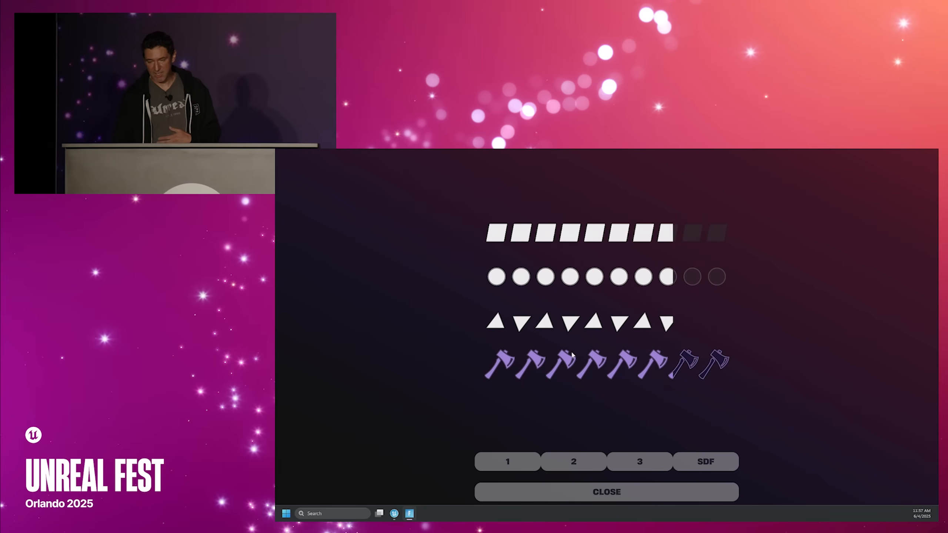
click(565, 463)
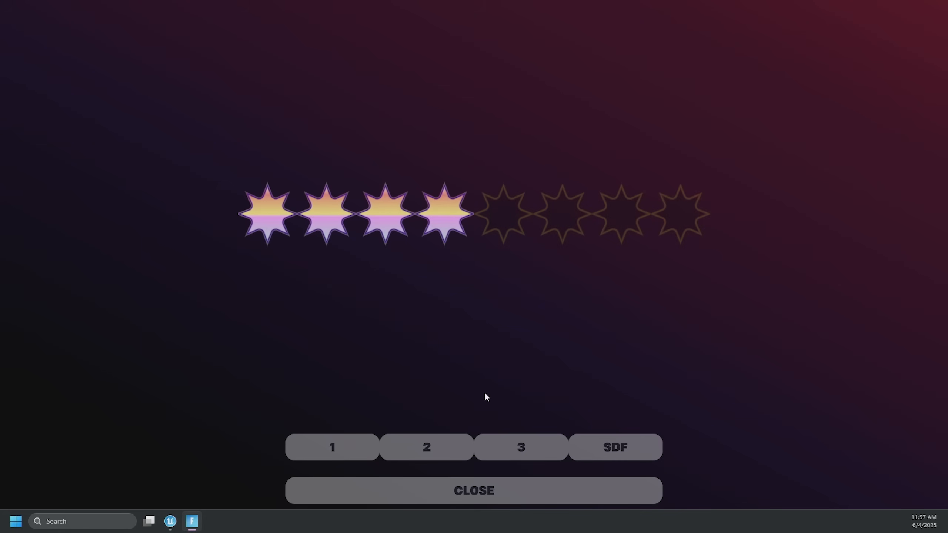
click(650, 453)
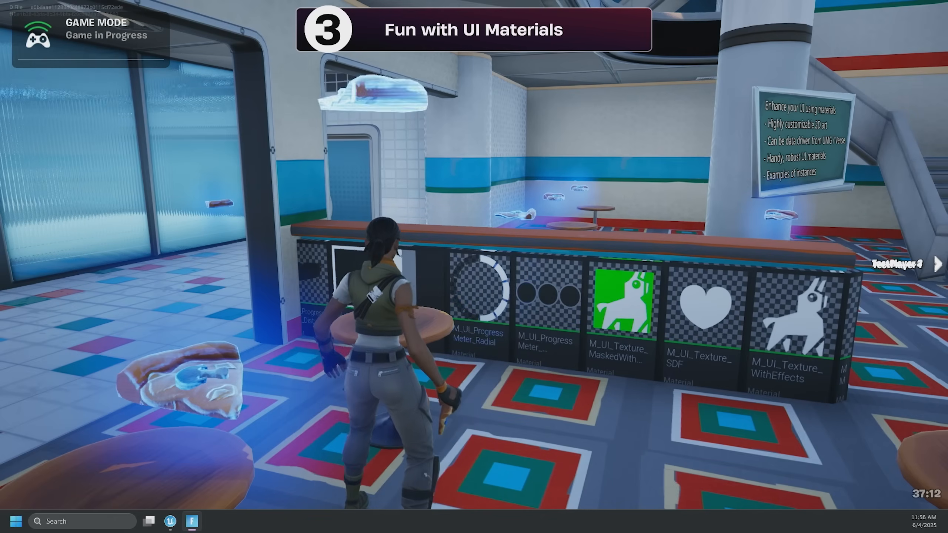
Step: Open the radial progress meter showcase in the game, view its second page and close it
key(e)
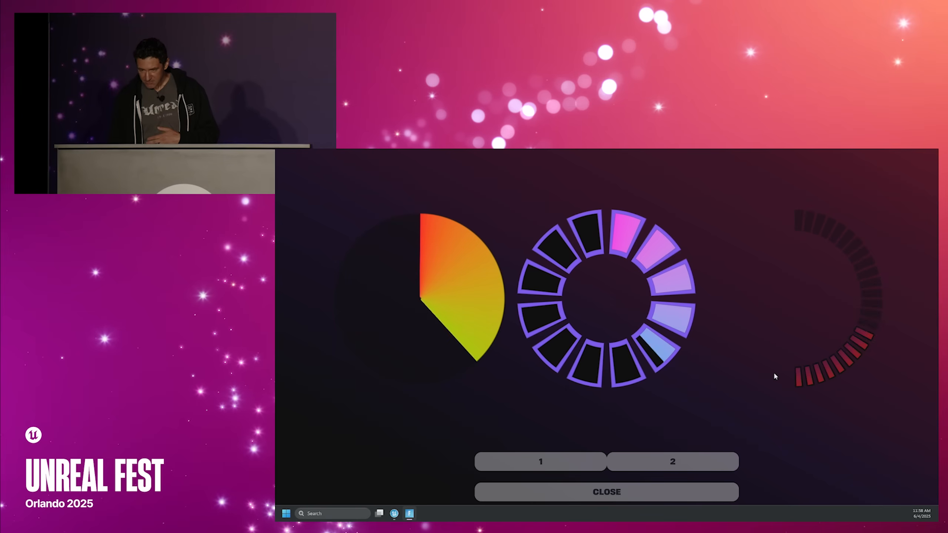
click(657, 475)
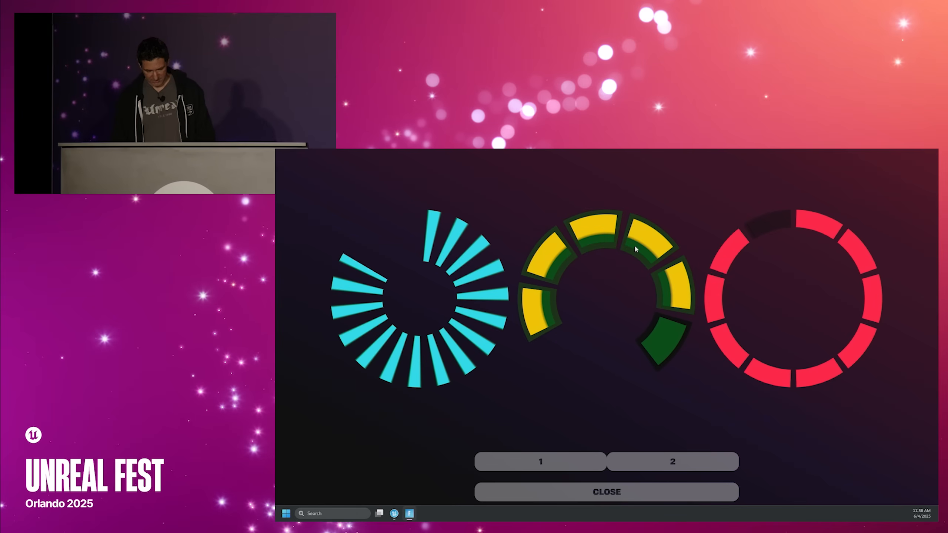
click(630, 491)
Step: Walk the character through the room to the distance field texture meter showcase and open it
key(w)
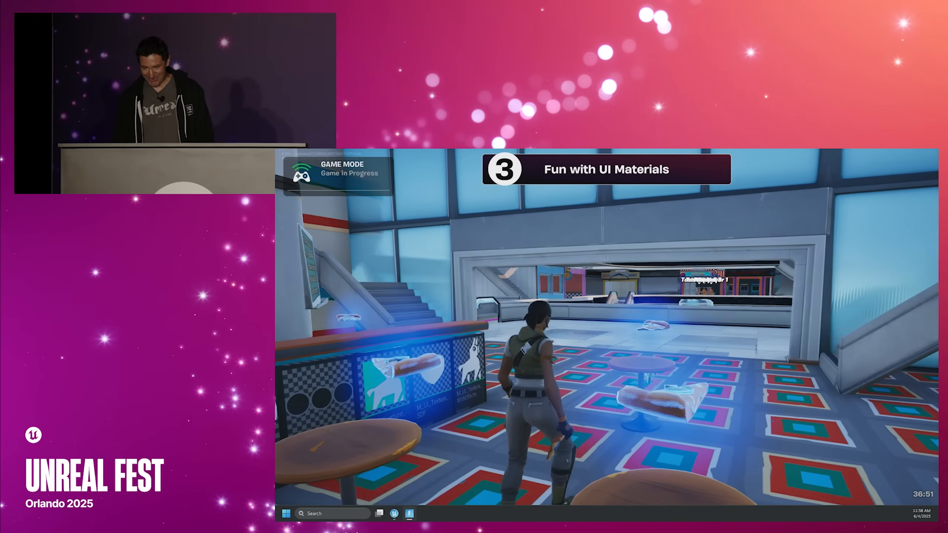
key(w)
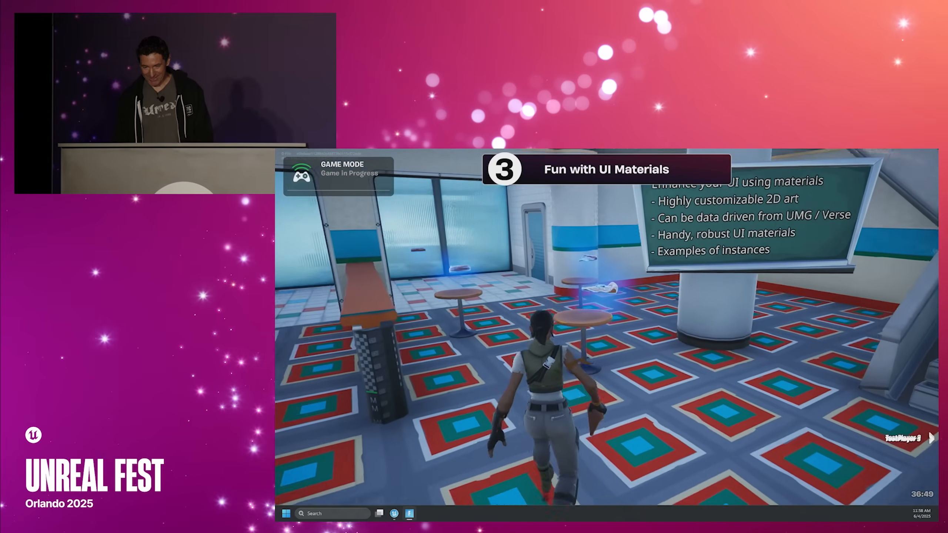
key(e)
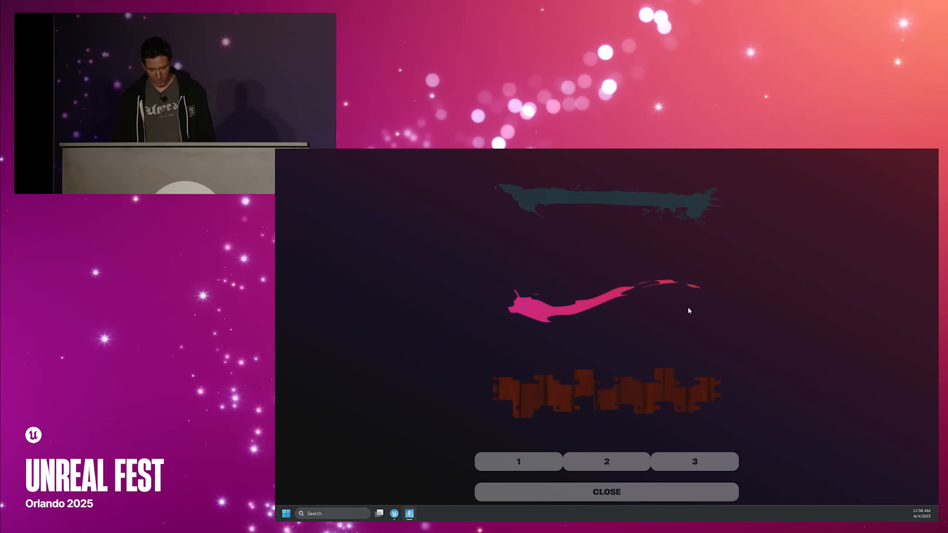
Step: Switch to the Unreal Editor and examine the SDF textures in the 03_Materials_SDF collection
key(alt+Tab)
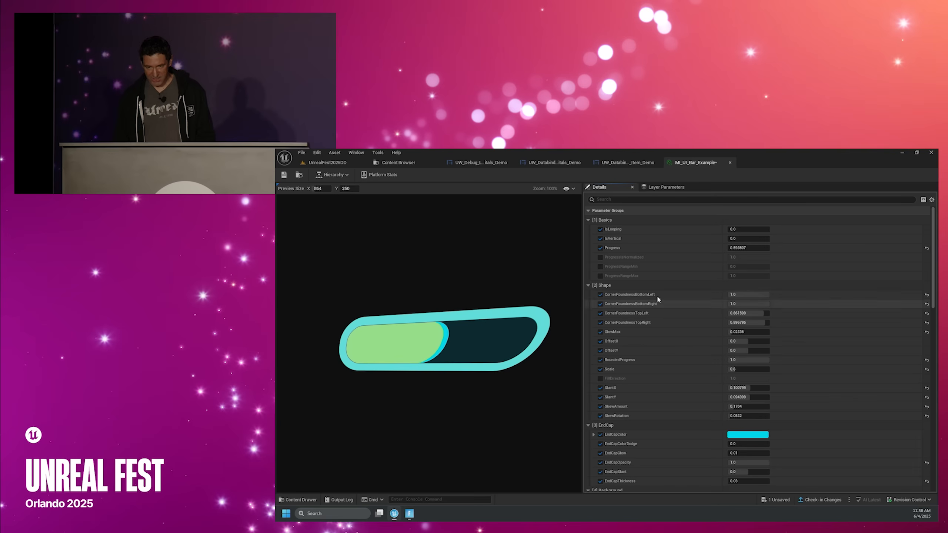
click(392, 163)
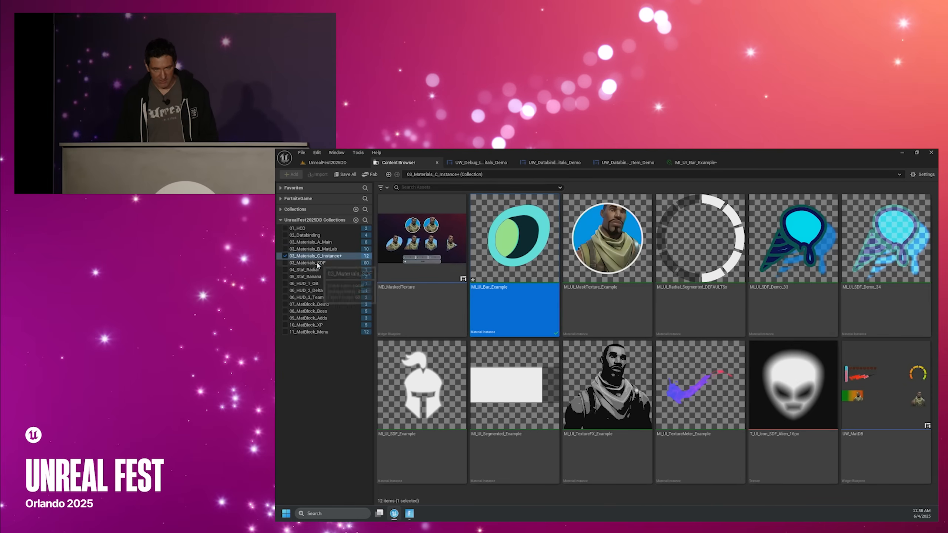
click(318, 264)
ctrl+scroll(557, 293, down, 3)
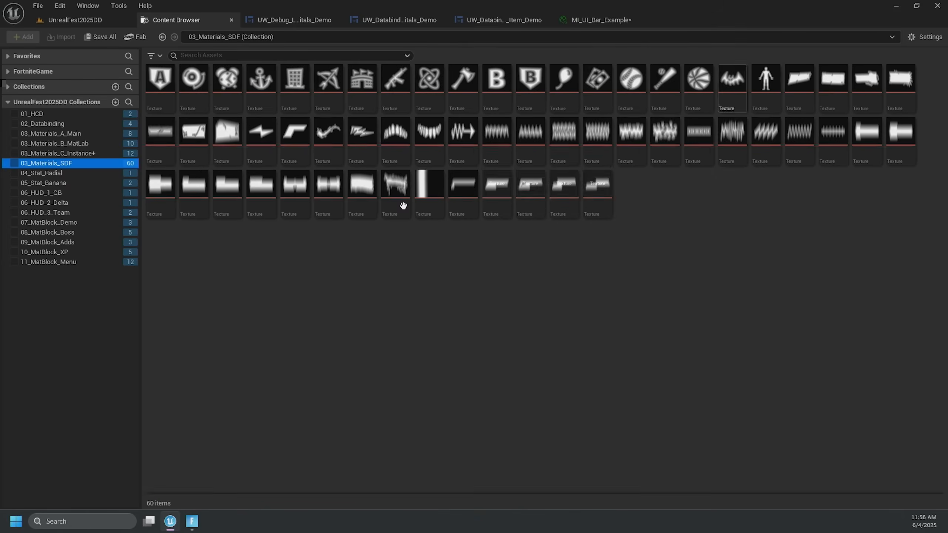
ctrl+scroll(403, 206, up, 3)
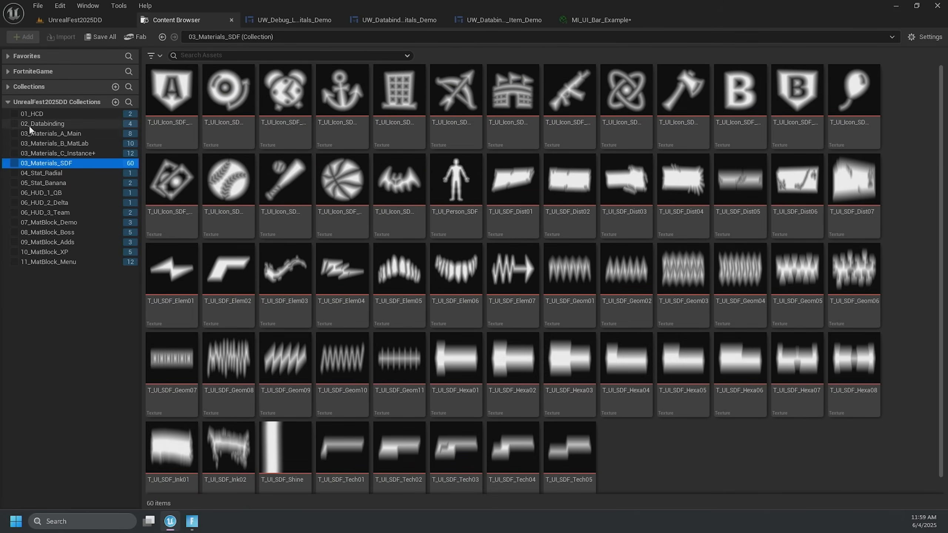
Step: Open MI_UI_TextureMeter_Example from the 03_Materials_C_Instance+ collection, set its Texture to T_UI_SDF_Elem05 and widen the preview to 455
click(73, 153)
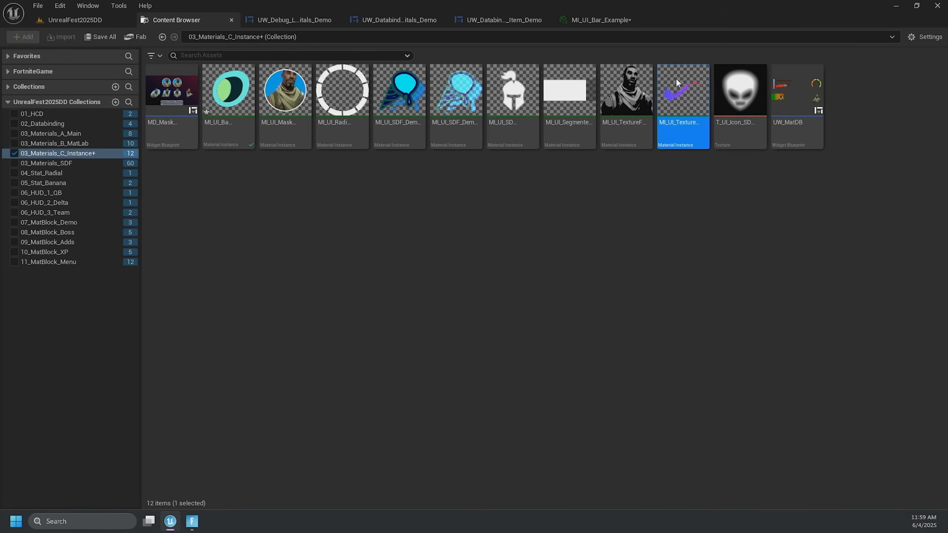
double_click(676, 78)
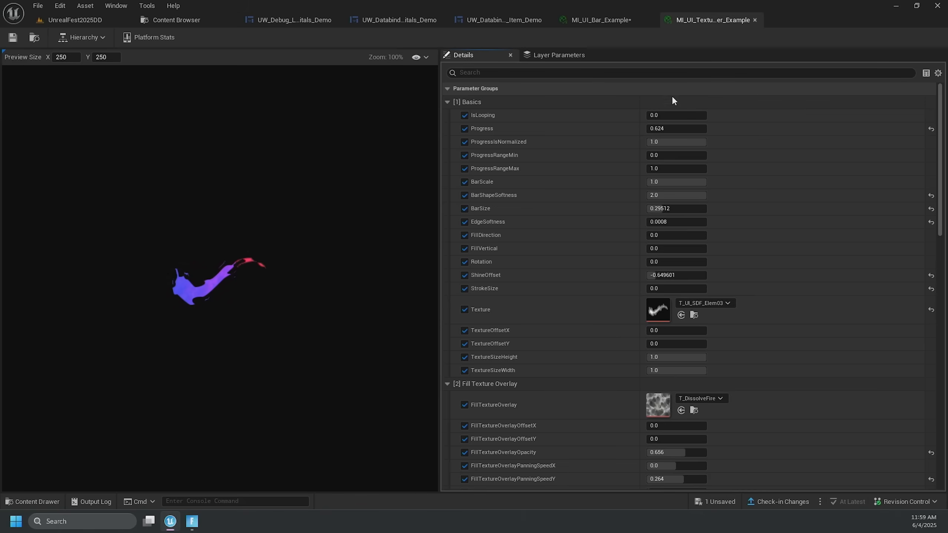
click(712, 303)
scroll(741, 251, down, 1)
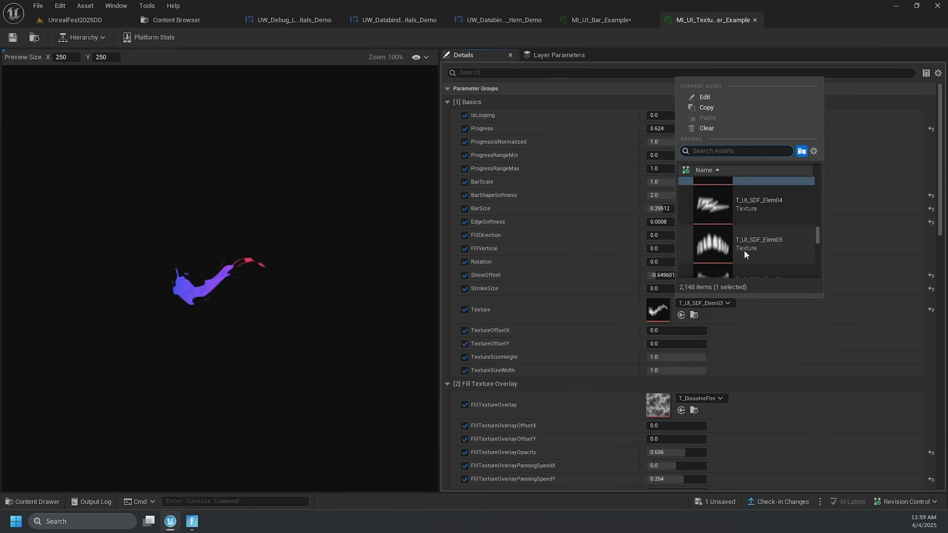
click(744, 250)
scroll(220, 292, up, 6)
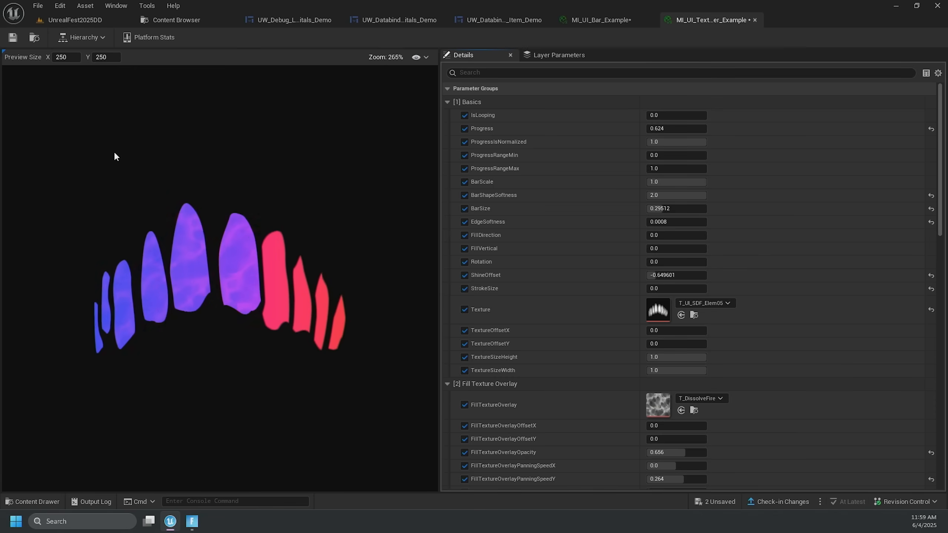
drag(66, 57, 96, 70)
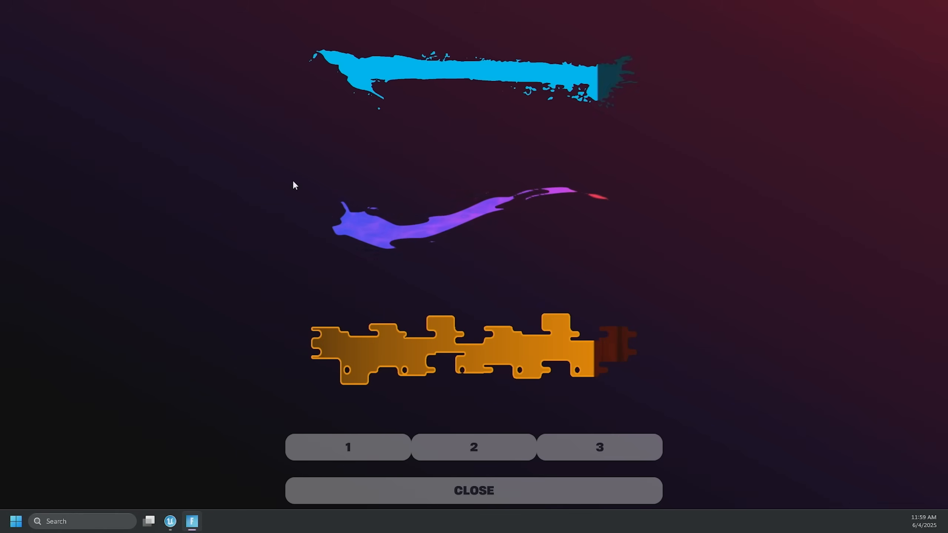
Step: Switch to the Fortnite game, view pages 2 and 3 of the distance field texture meter showcase and close it
click(496, 444)
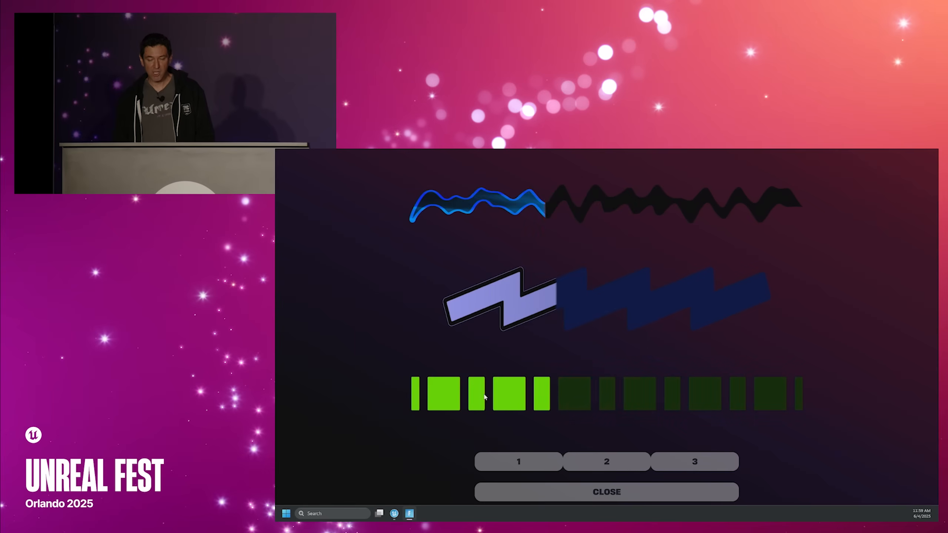
click(690, 460)
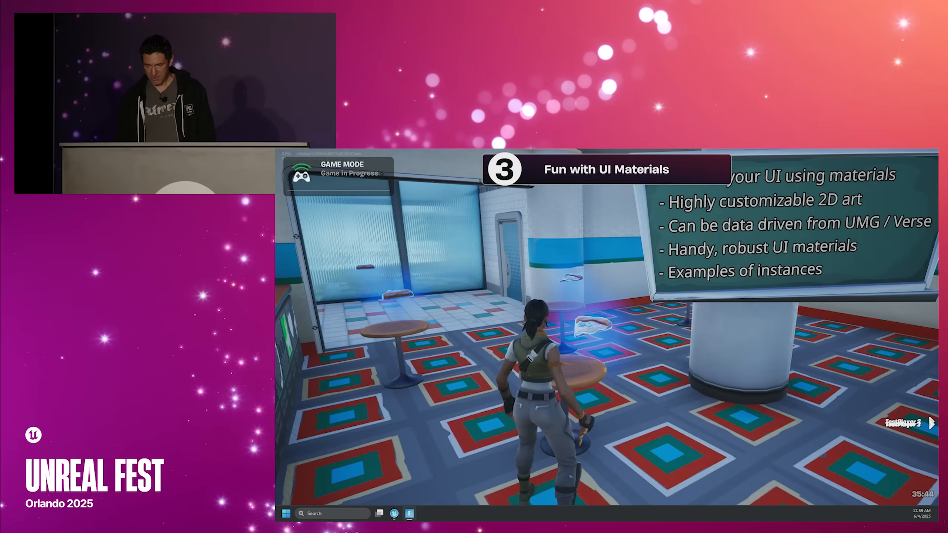
click(653, 491)
Step: Walk the character to the distance field icon showcase, open it and view pages 2, 3 and 4
key(w)
key(w)
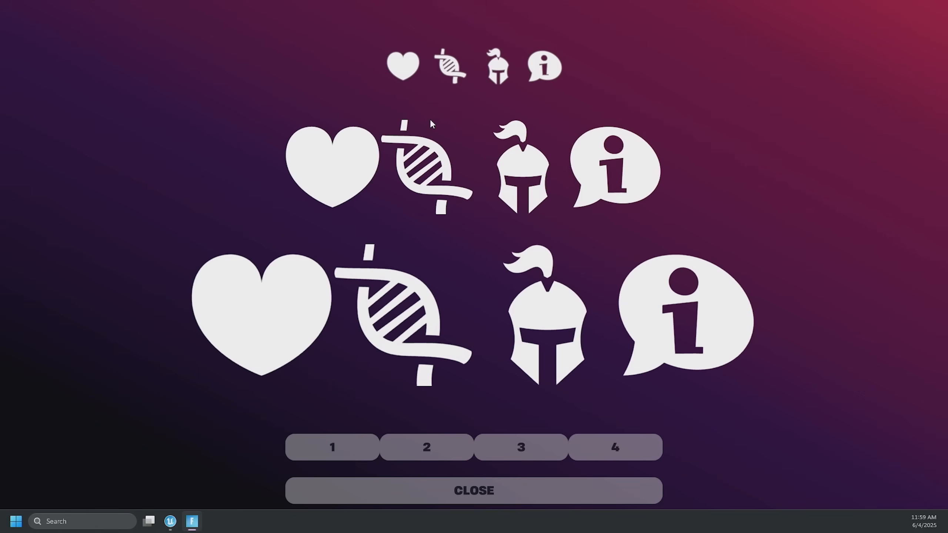
click(433, 445)
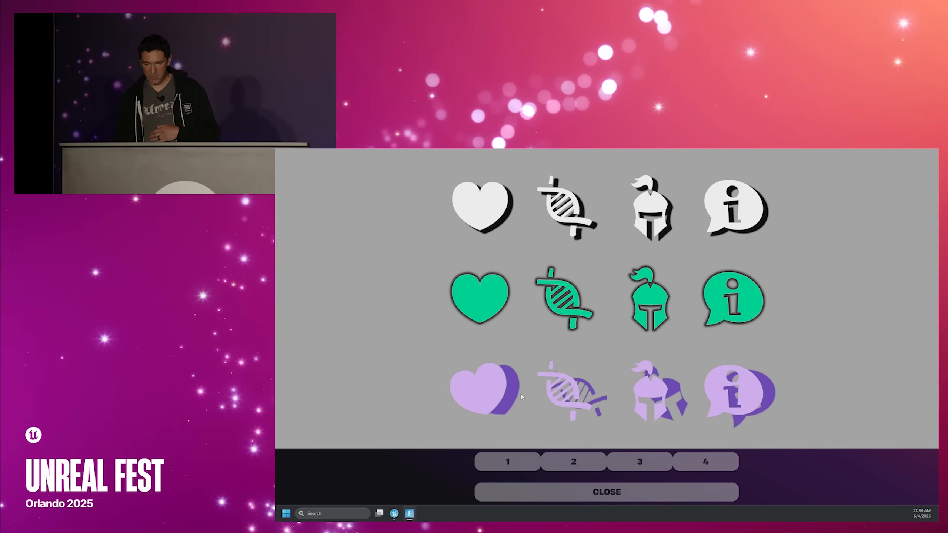
click(638, 463)
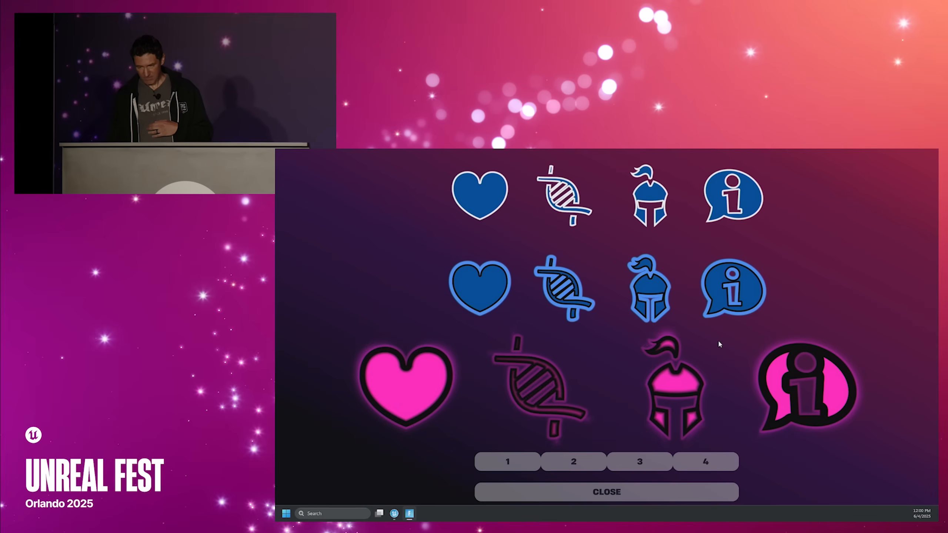
click(710, 463)
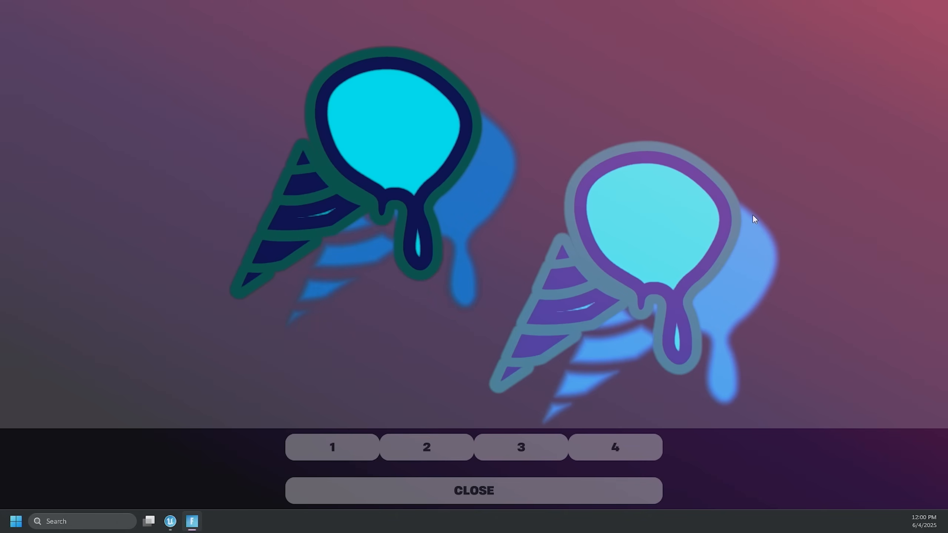
Step: Switch to the Unreal Editor and close all open widget and material instance editors, keeping the Content Browser
key(alt+Tab)
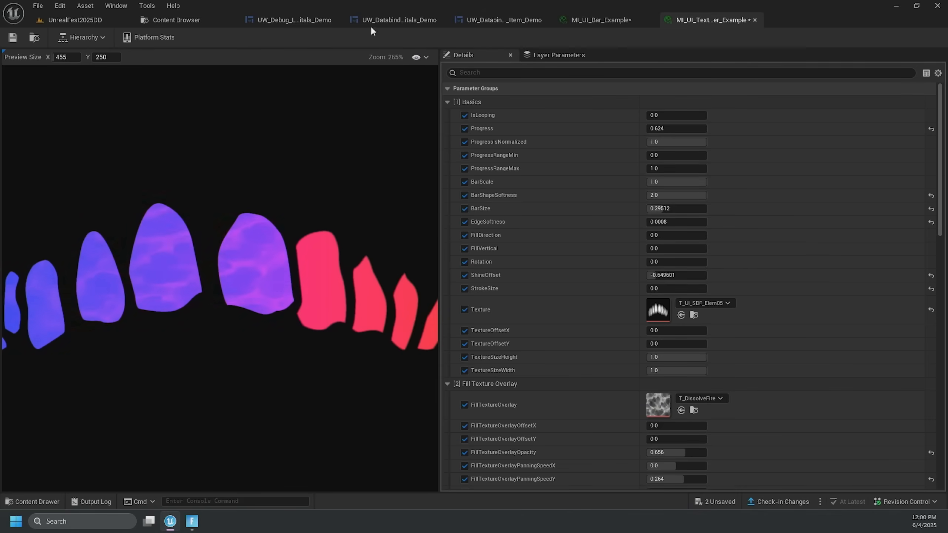
middle_click(297, 19)
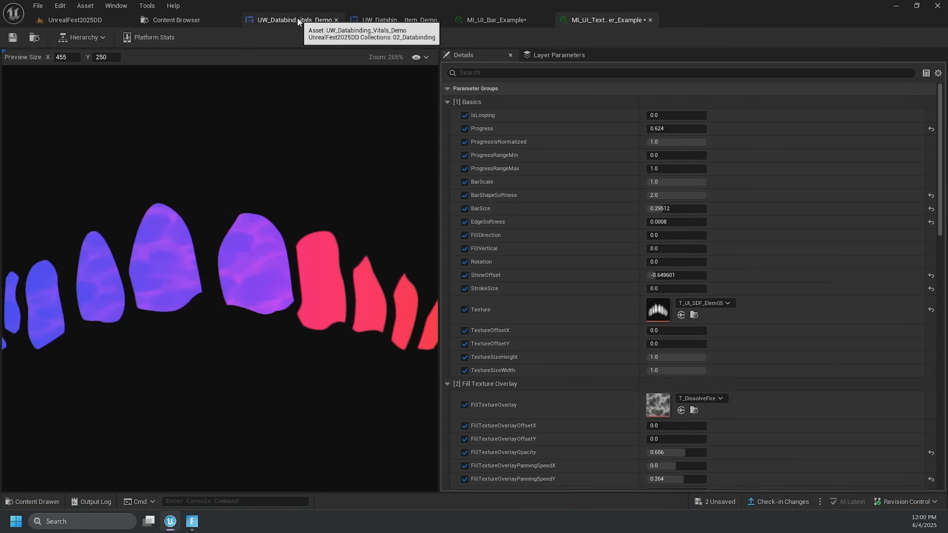
middle_click(297, 20)
middle_click(296, 19)
middle_click(297, 19)
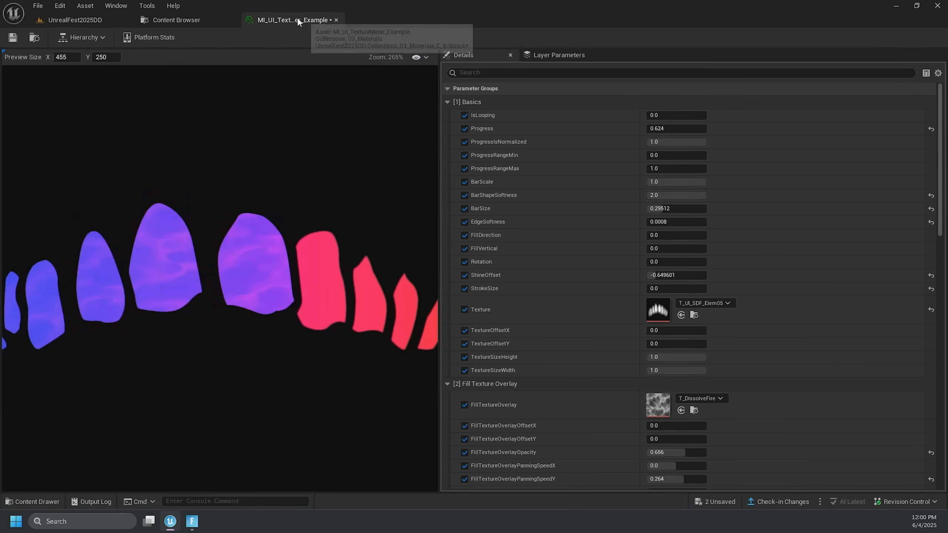
middle_click(257, 18)
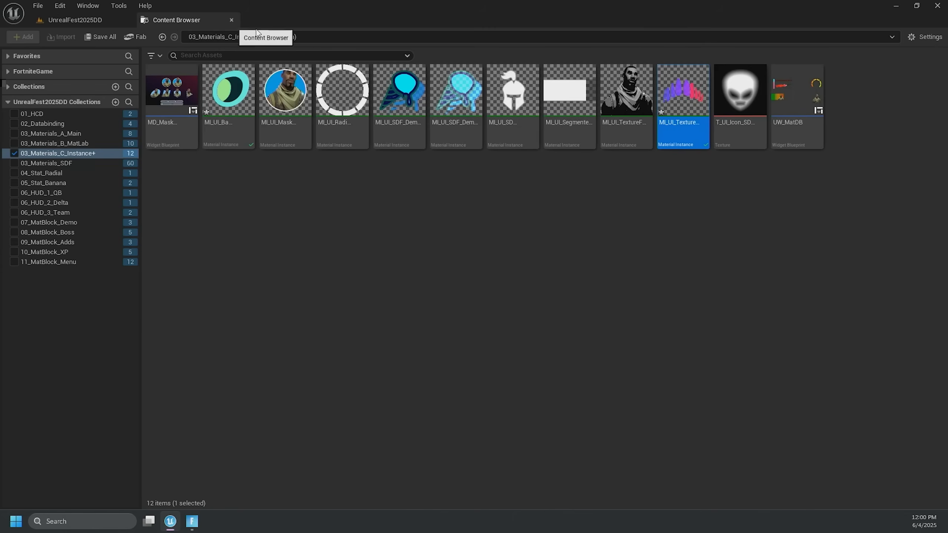
Step: Enlarge the asset thumbnails, open the MI_UI_SDF_Demo_34 material instance and examine its parameter groups
mouse_move(456, 145)
ctrl+scroll(456, 146, up, 3)
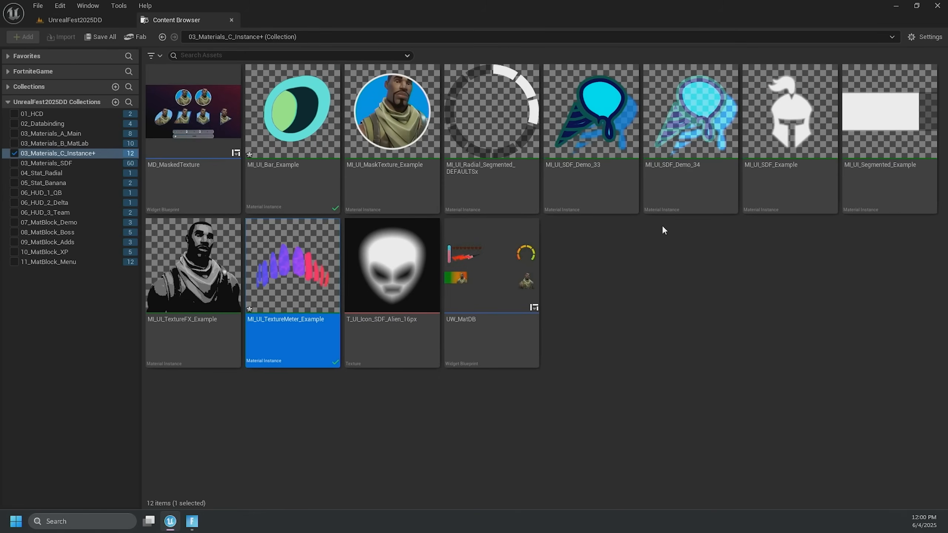
click(709, 127)
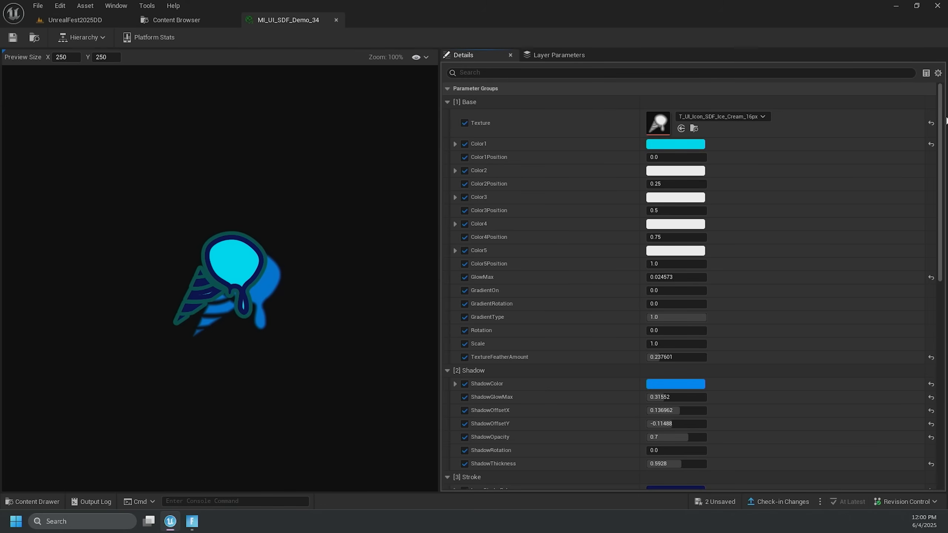
drag(941, 117, 941, 314)
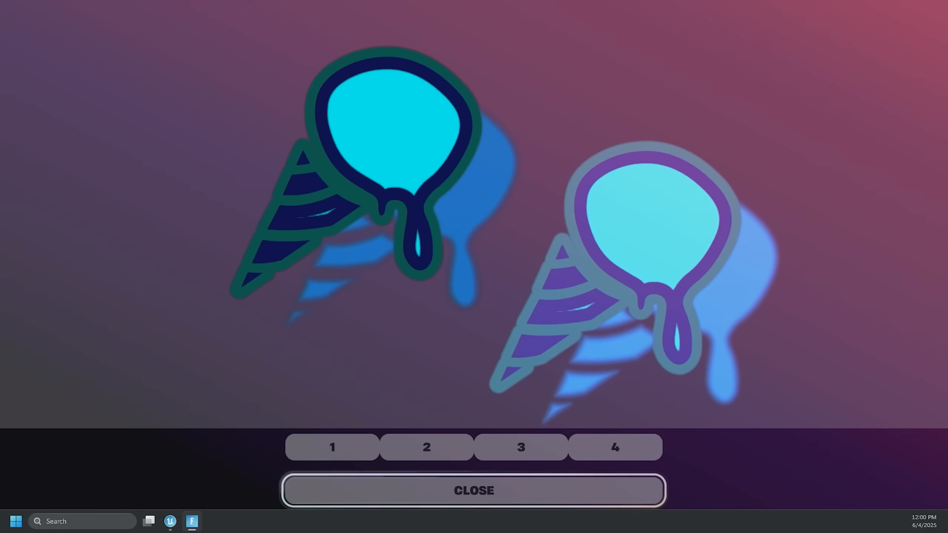
Step: Switch to the Fortnite game, close the icon showcase, then walk to the texture effects showcase and open it
click(549, 503)
key(w)
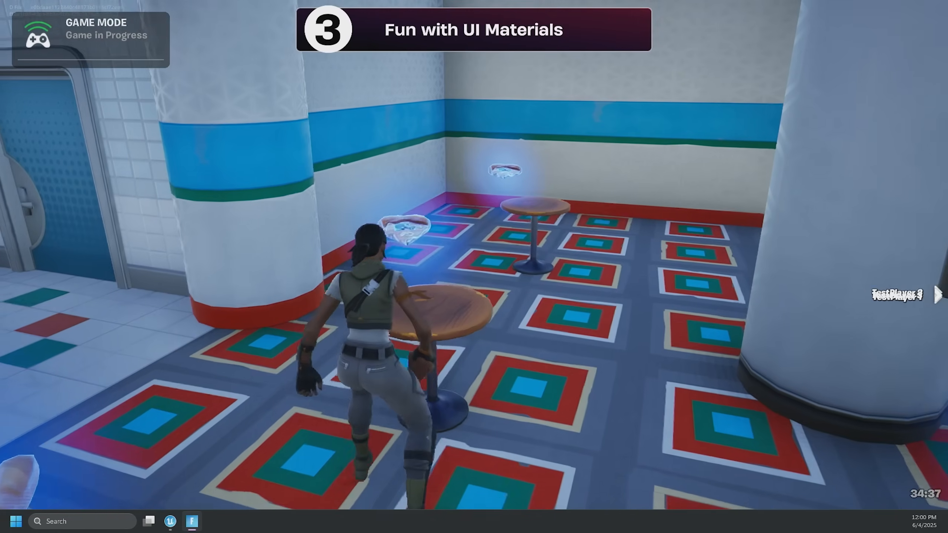
key(e)
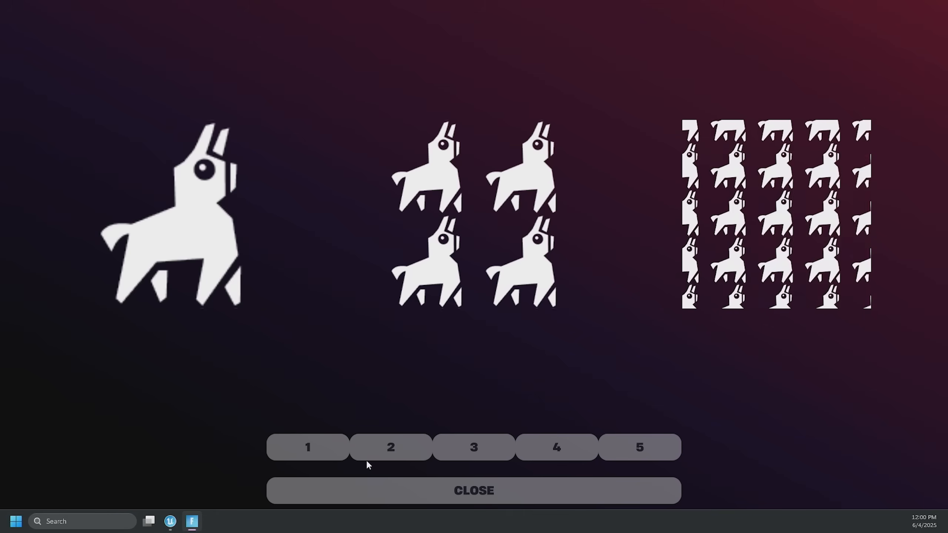
Step: View pages 2 through 5 of the texture effects showcase and close it
click(375, 454)
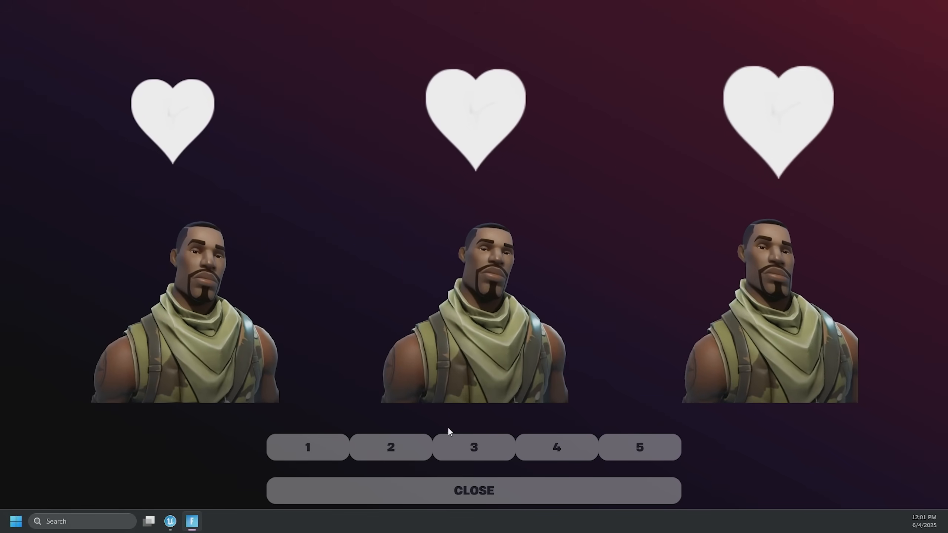
click(450, 445)
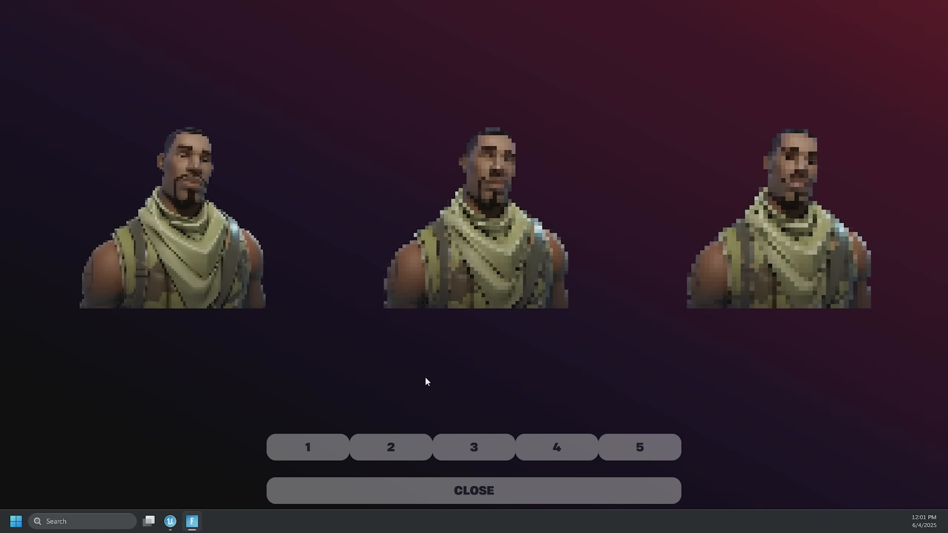
click(541, 443)
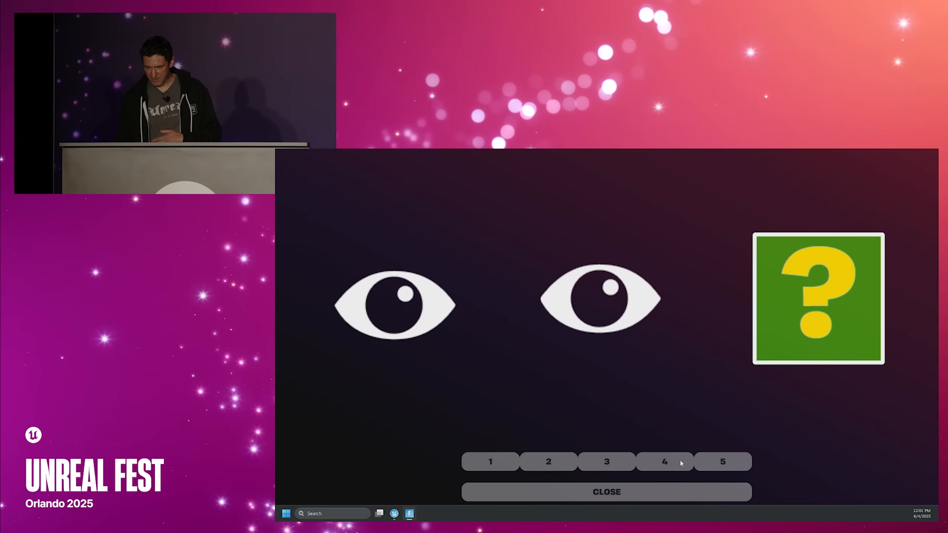
click(705, 462)
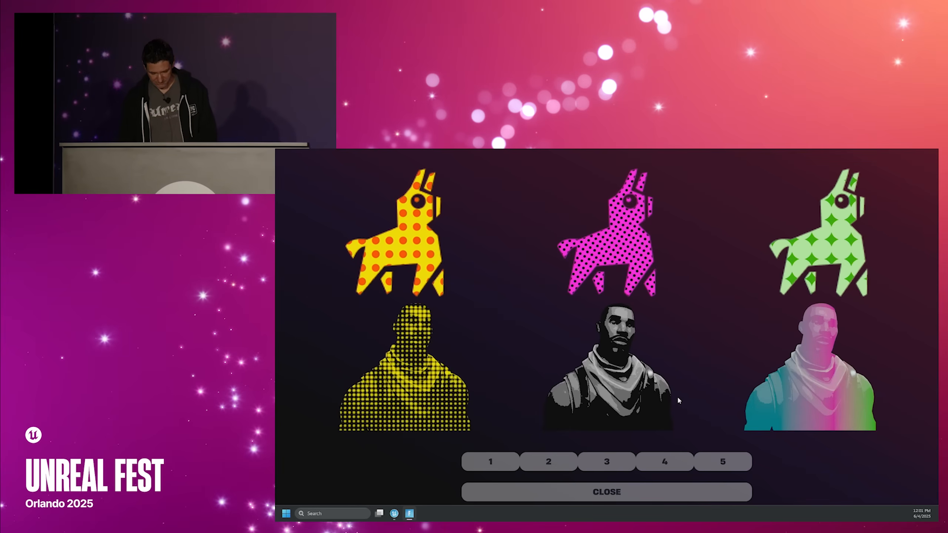
click(656, 491)
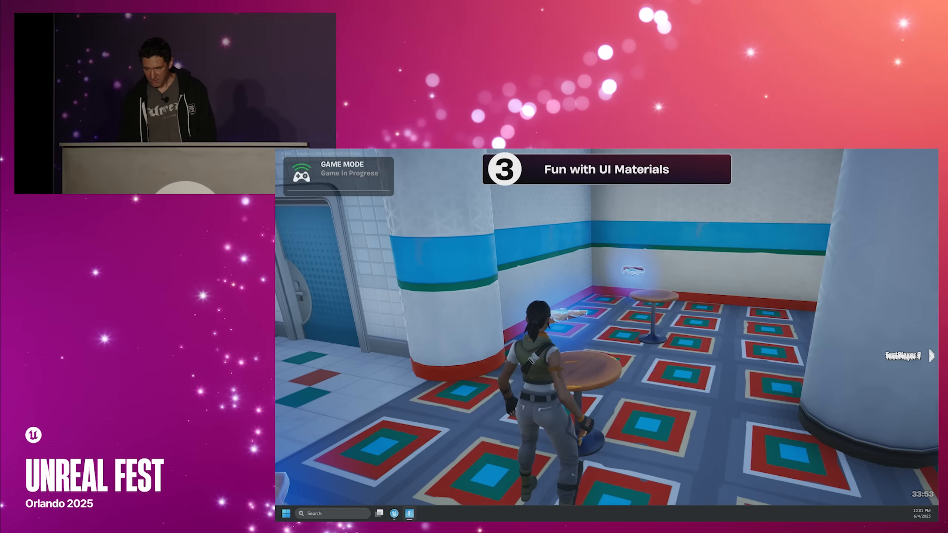
Step: Walk the character to the masked texture showcase, open it and view pages 2 and 3
key(d)
key(w)
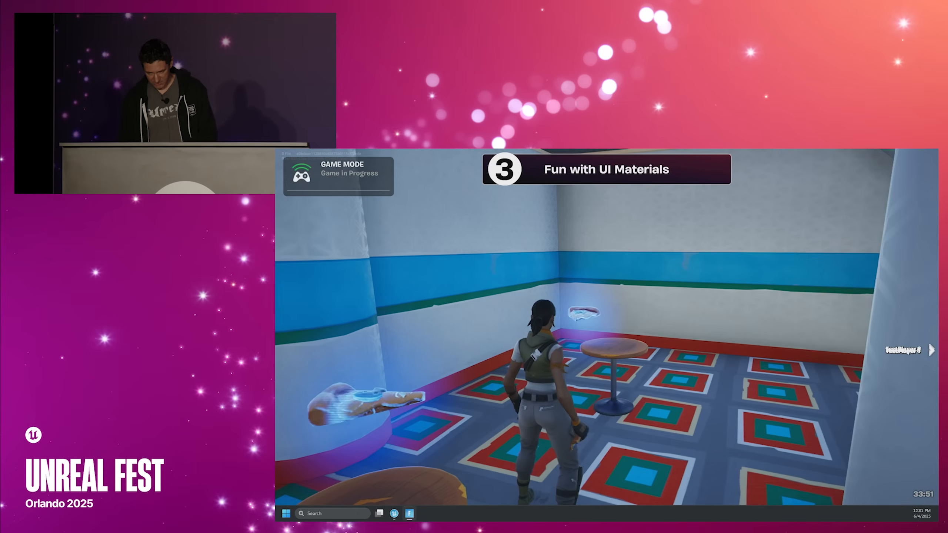
key(e)
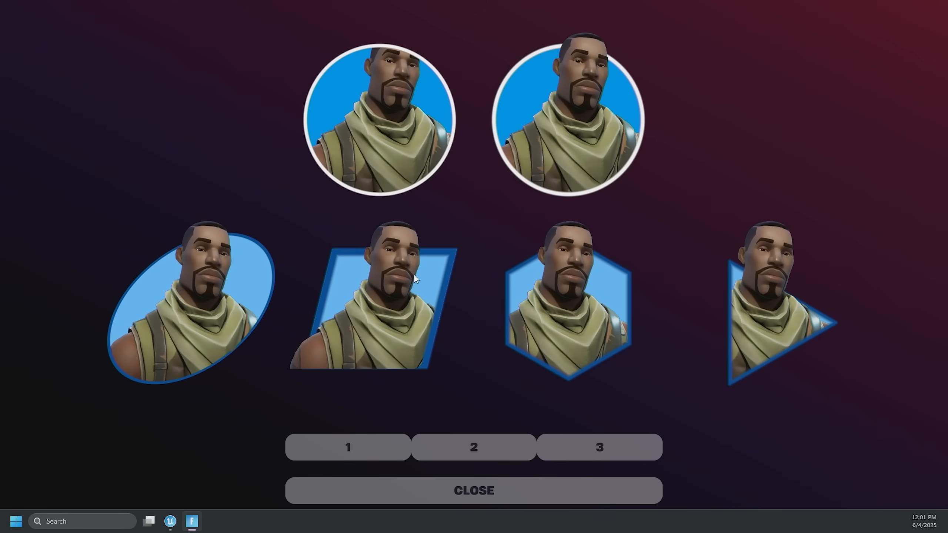
click(475, 453)
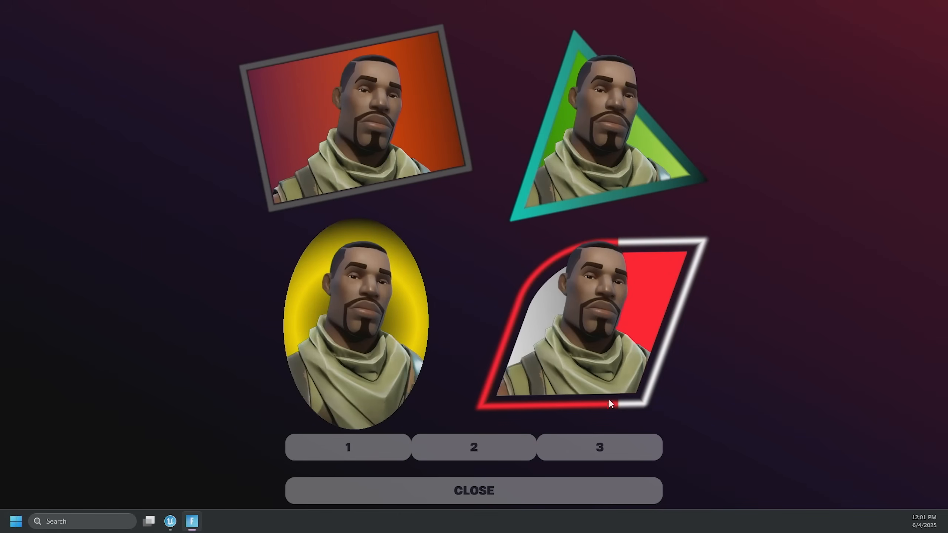
click(626, 448)
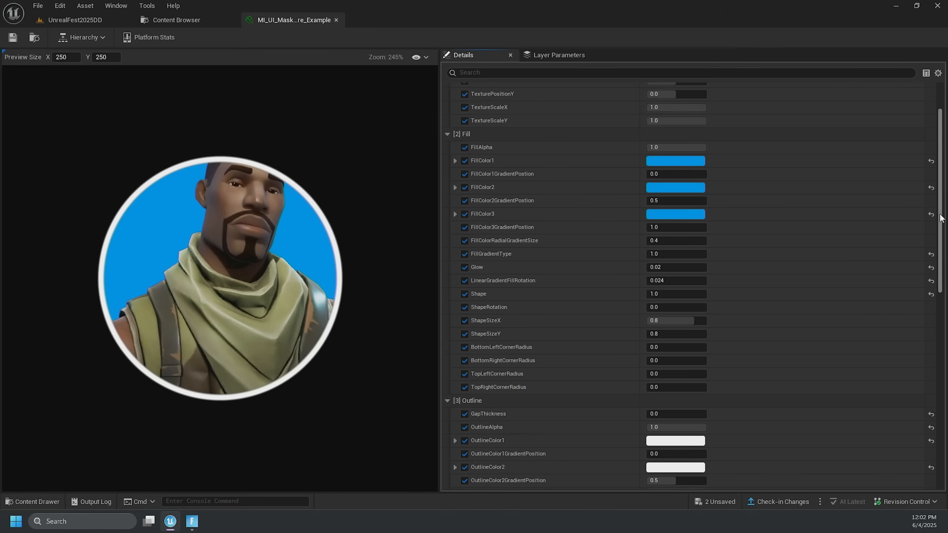
Step: In MI_UI_MaskTexture_Example, set MaskHeight to 0.472004, MaskPositionY to 0.299201, ShowMaskPreview to 0.076803 and Shape to 2.0
scroll(941, 219, down, 8)
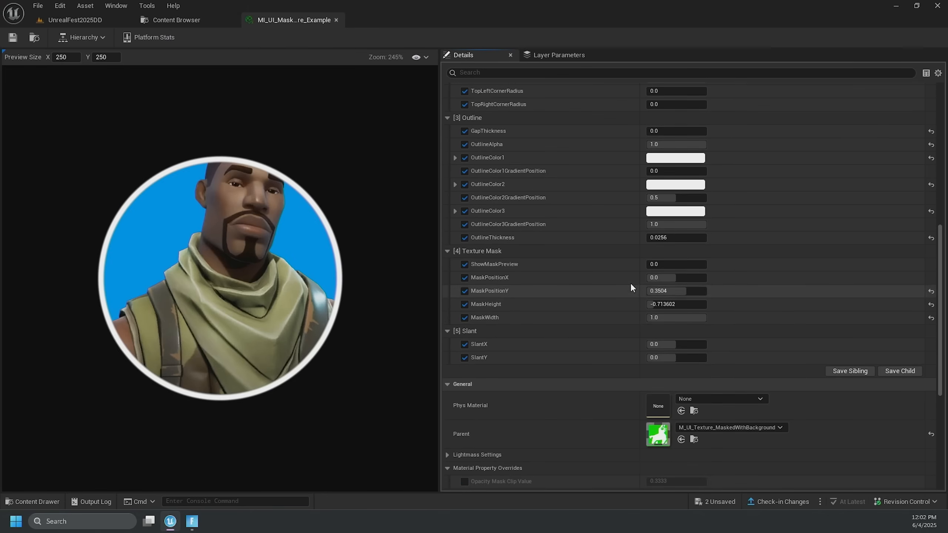
drag(660, 264, 660, 264)
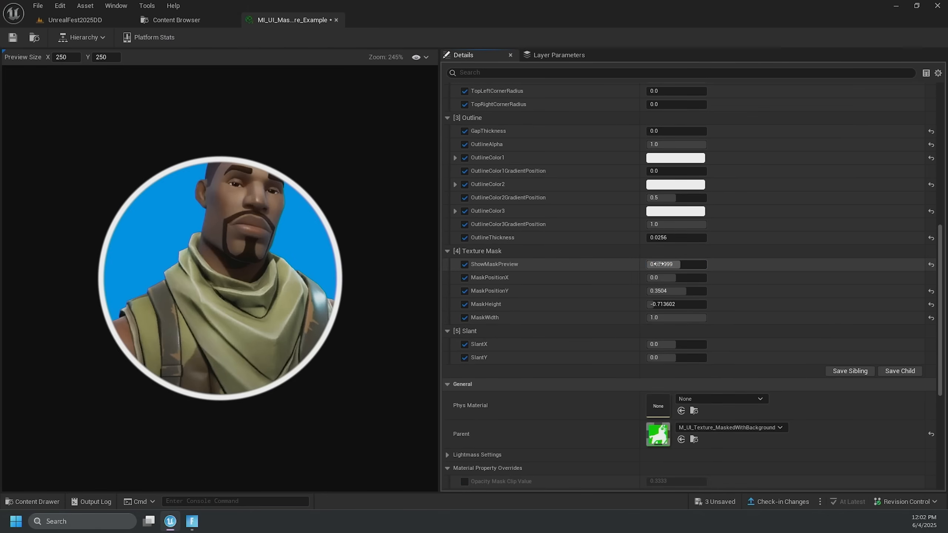
drag(676, 302, 678, 305)
click(677, 305)
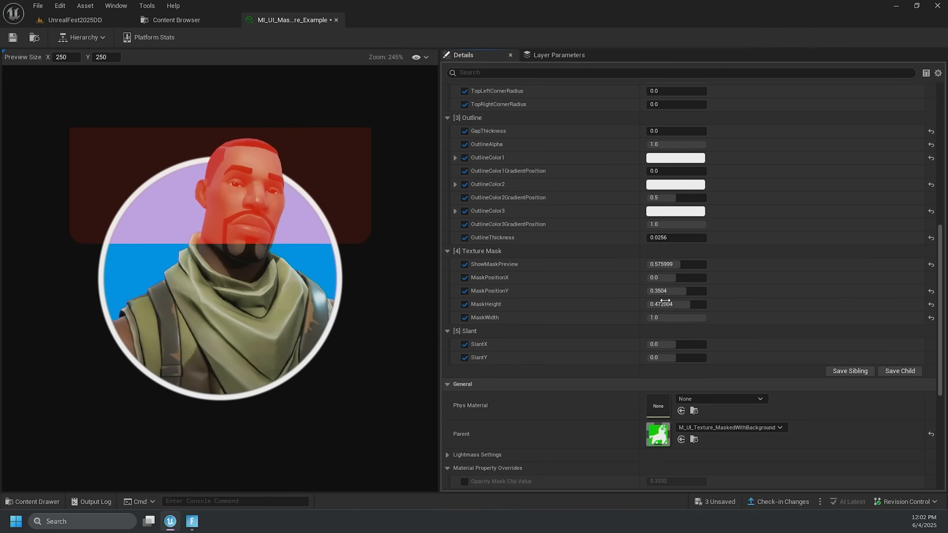
drag(666, 291, 664, 264)
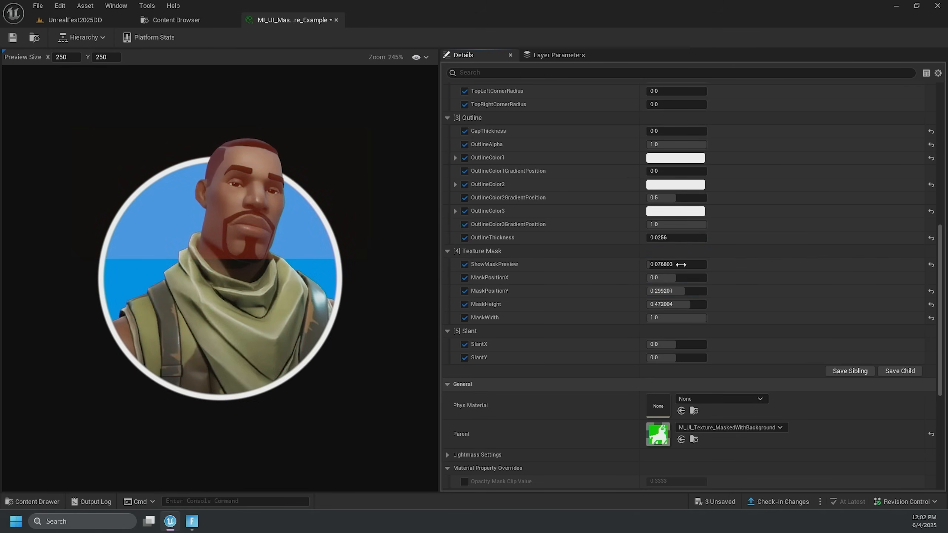
scroll(582, 224, up, 5)
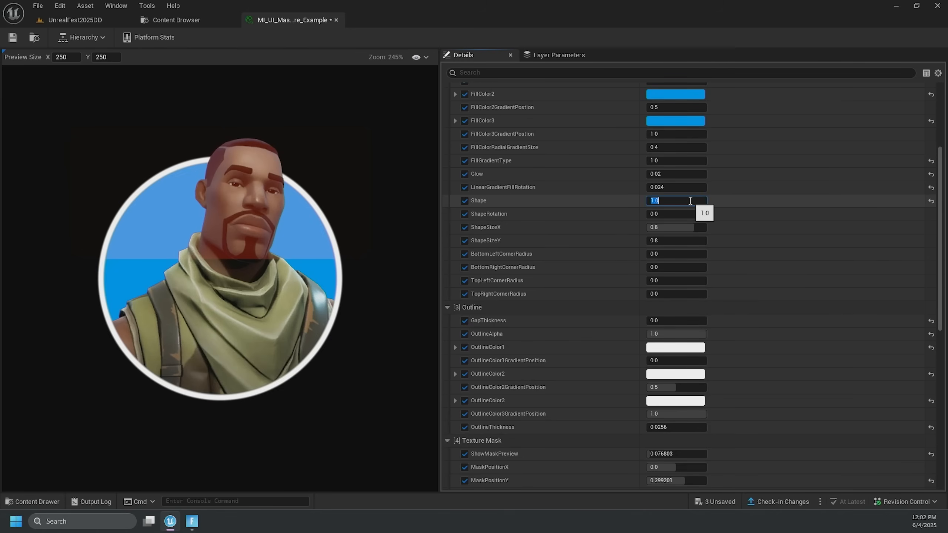
key(Return)
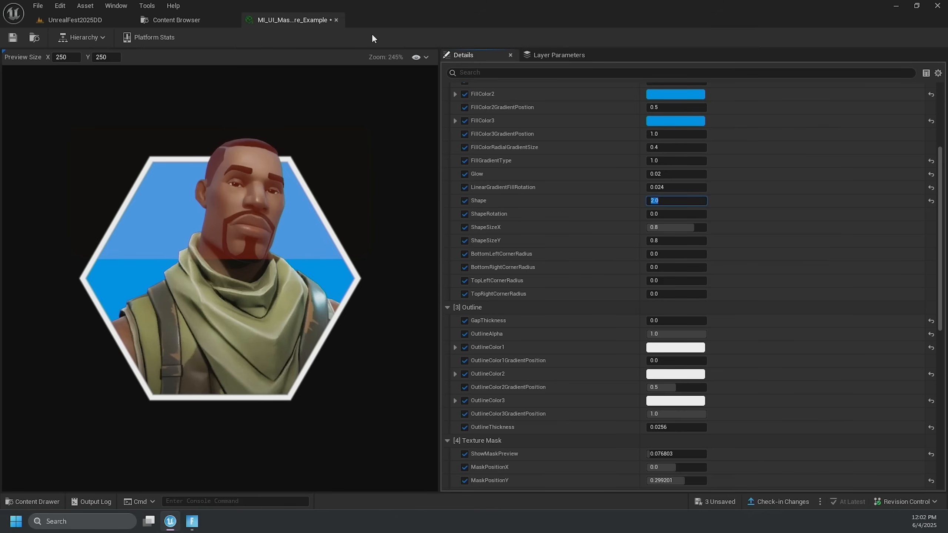
Step: Close the MI_UI_MaskTexture_Example editor, switch to the Fortnite game and walk the character to the pickup that shows the health-driven meter HUD
click(336, 20)
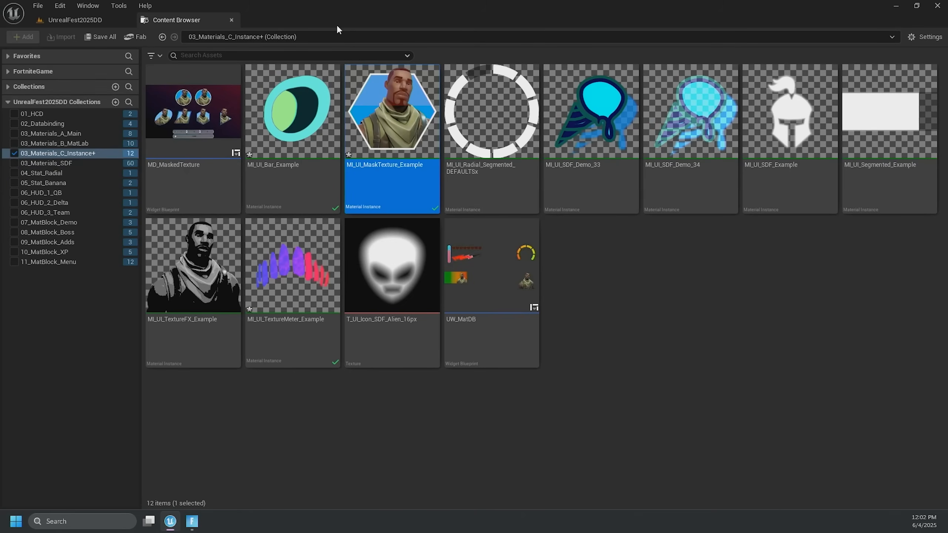
key(alt+Tab)
key(s)
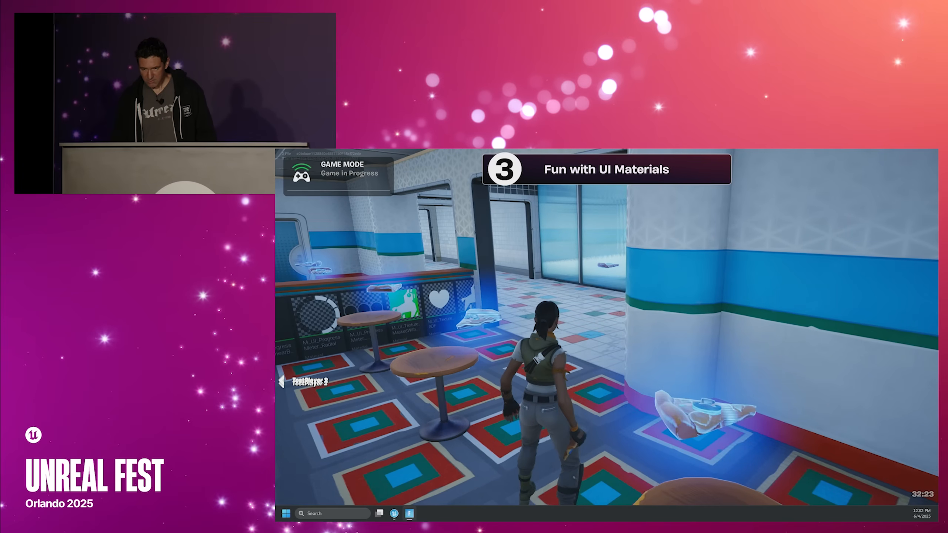
key(w)
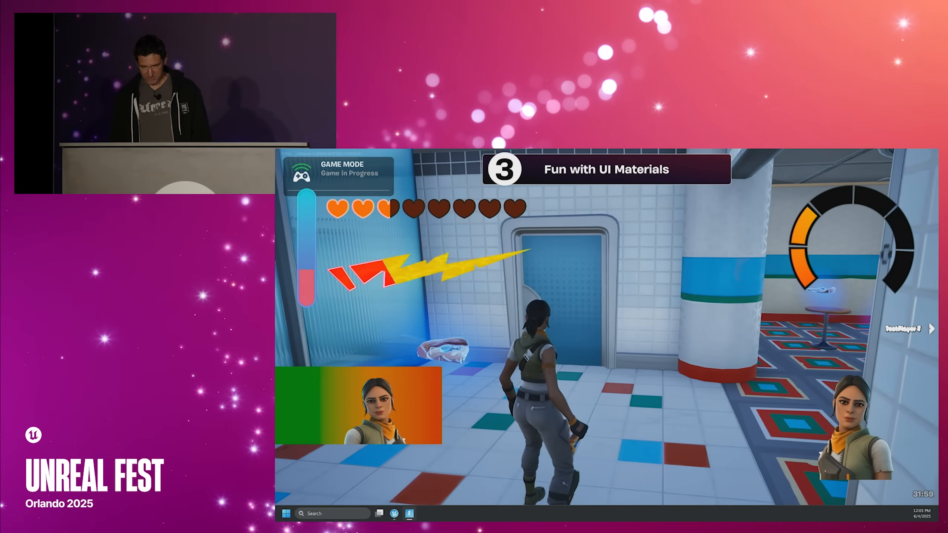
key(w)
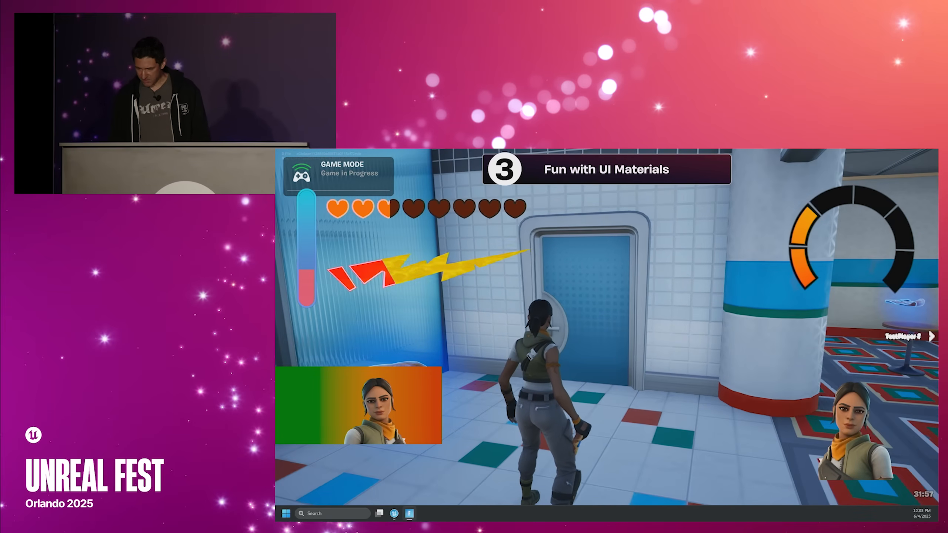
Step: Switch to Unreal Editor, open the UW_MatDB widget and examine the Set Scalar Parameter conversion function on the Bar widget's brush binding
key(alt+Tab)
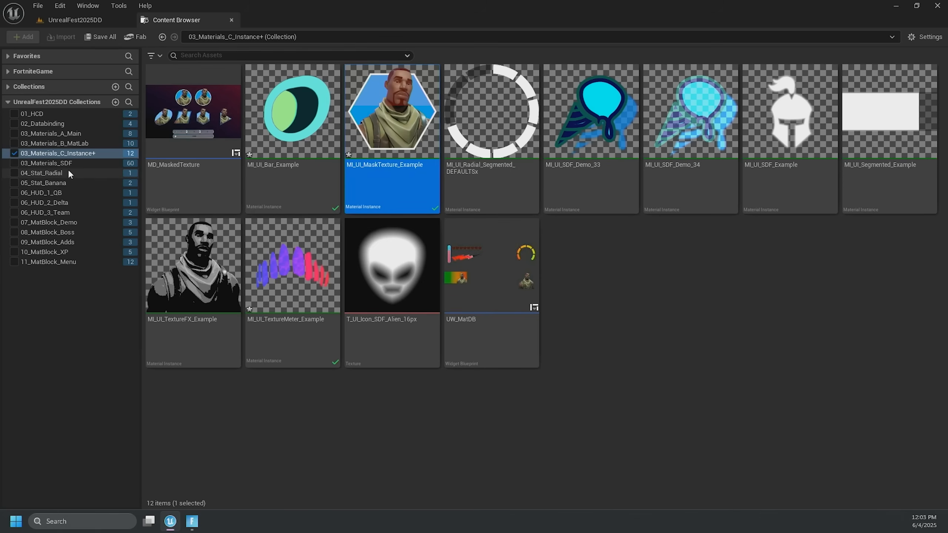
click(478, 254)
double_click(478, 254)
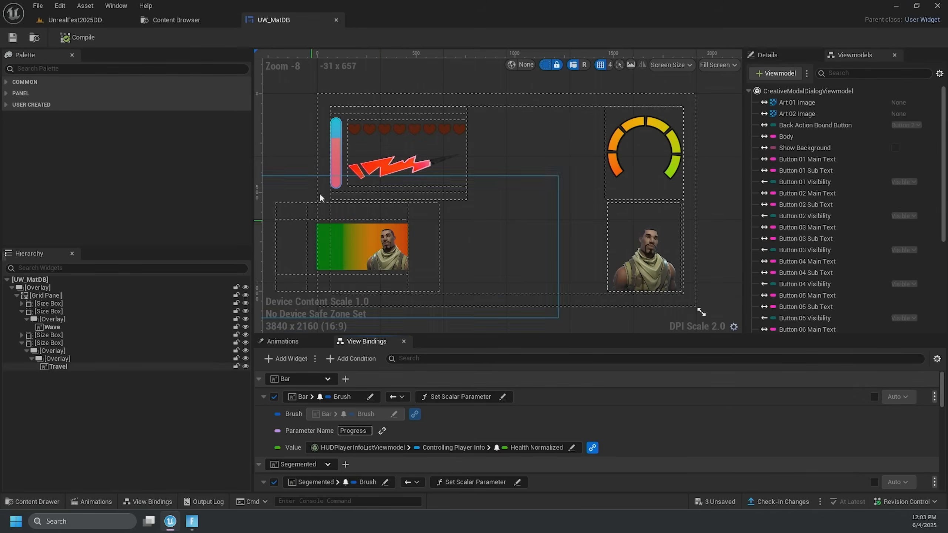
click(335, 128)
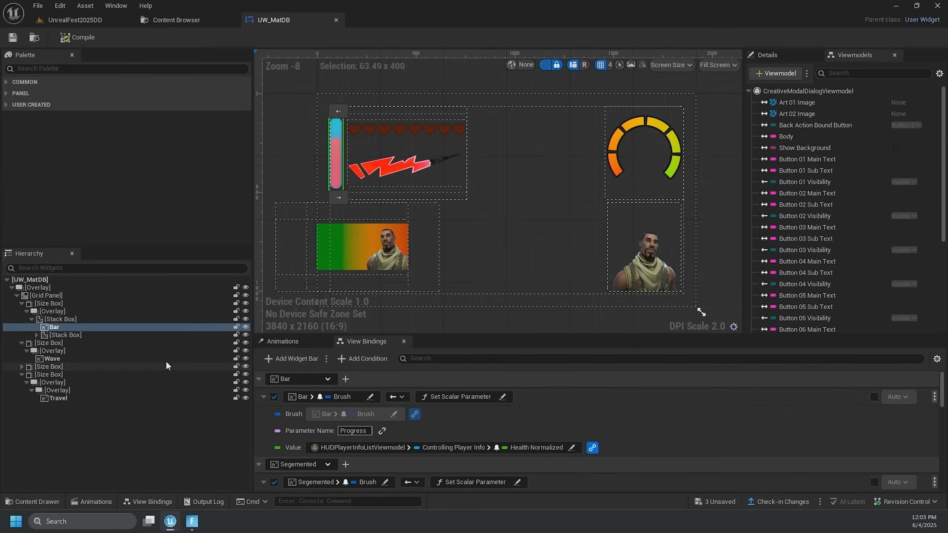
click(459, 398)
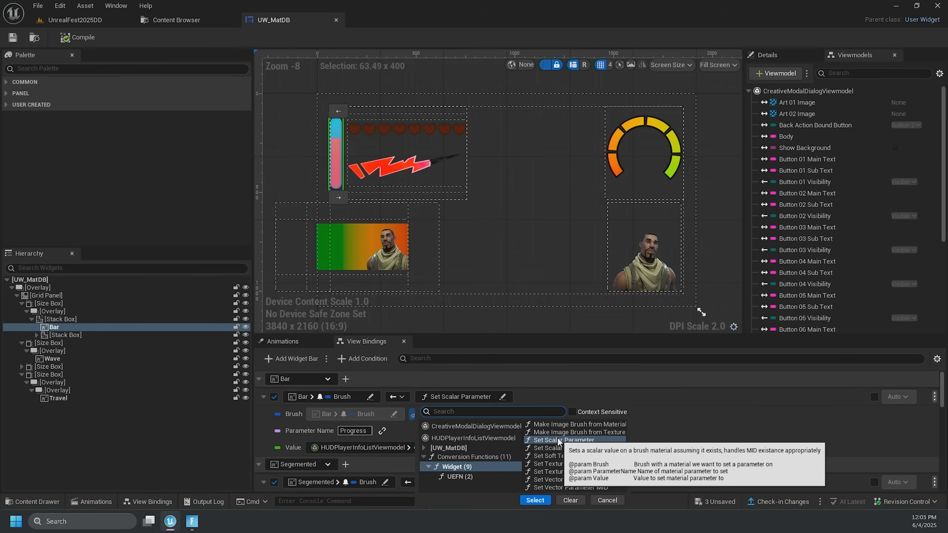
click(673, 376)
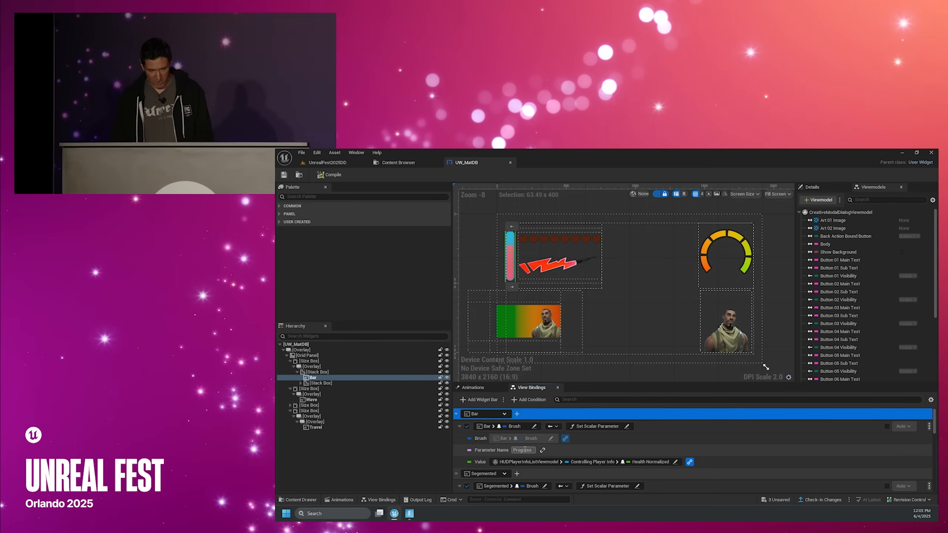
Step: Open the MI_UI_Segmented_Example material instance from the 03_Materials_C_Instance+ collection to view its Progress parameter
click(398, 163)
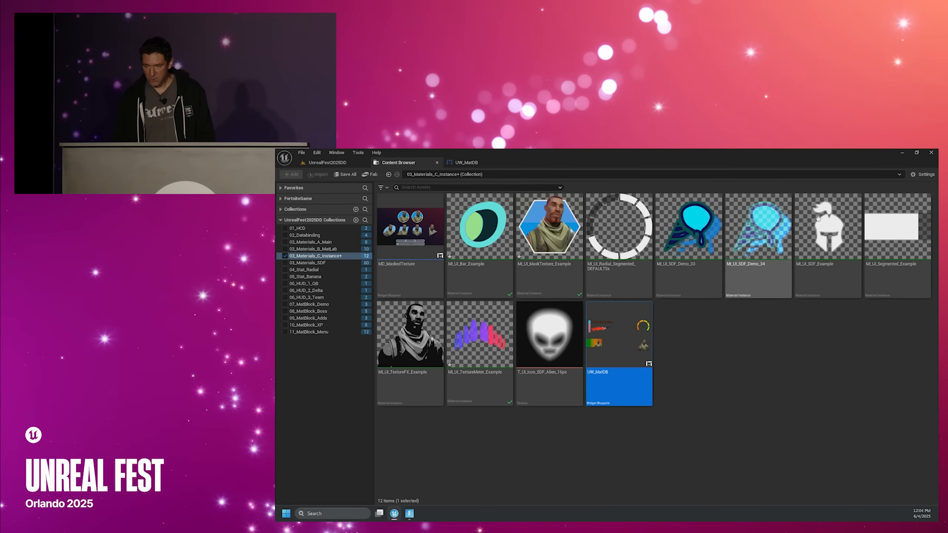
click(893, 213)
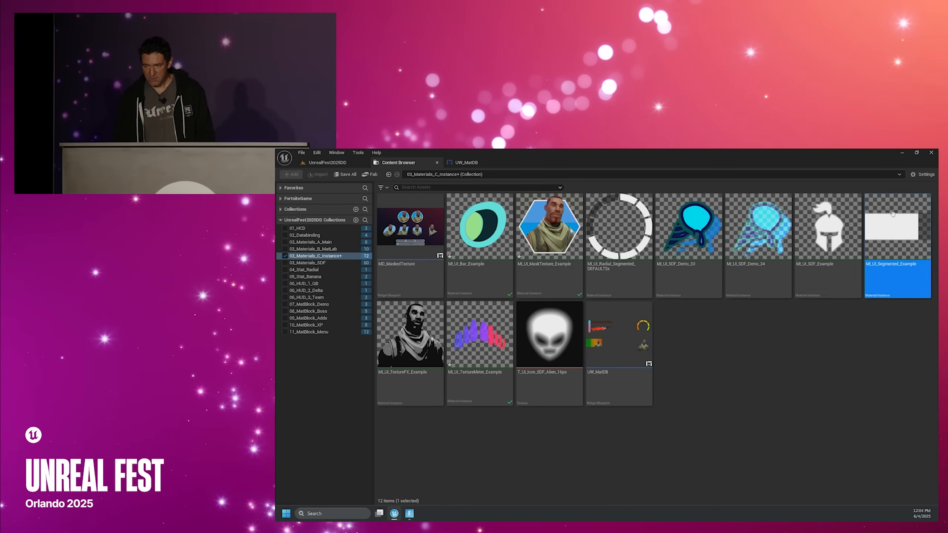
double_click(893, 217)
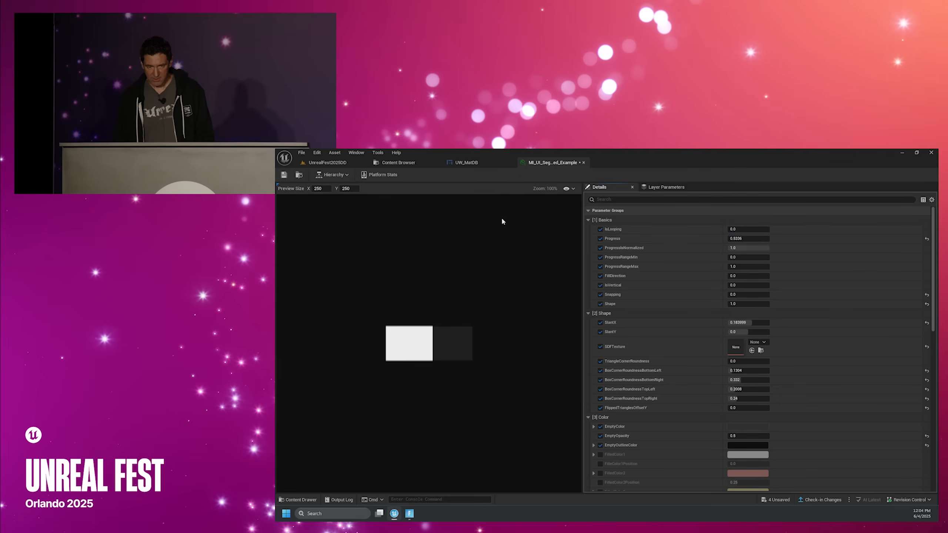
Step: Return to the UW_MatDB widget, select the Wave portrait and review the remaining view bindings
click(473, 165)
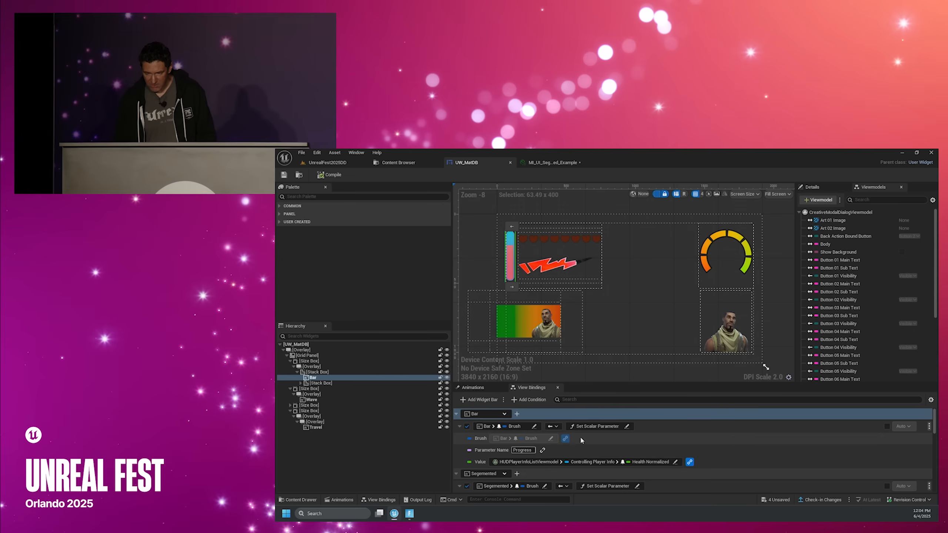
click(720, 333)
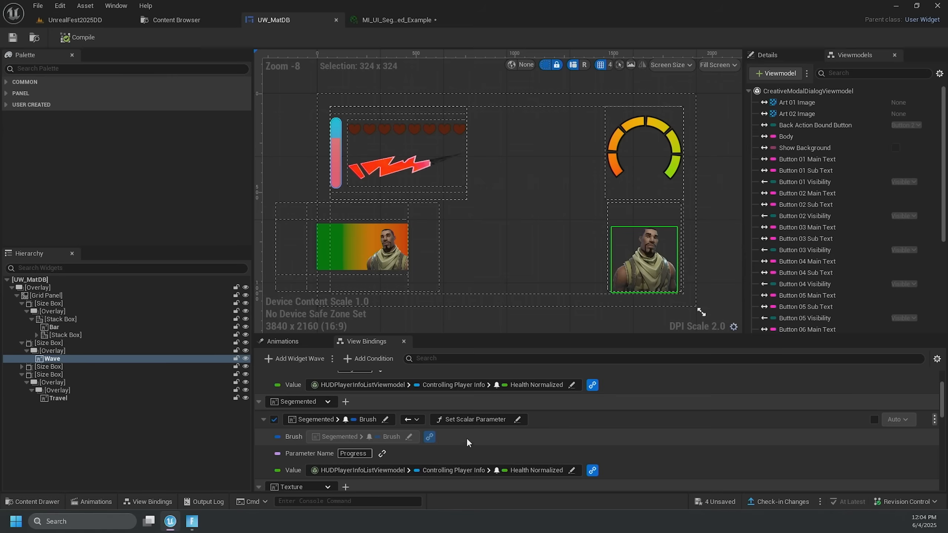
scroll(602, 458, down, 3)
scroll(468, 441, down, 5)
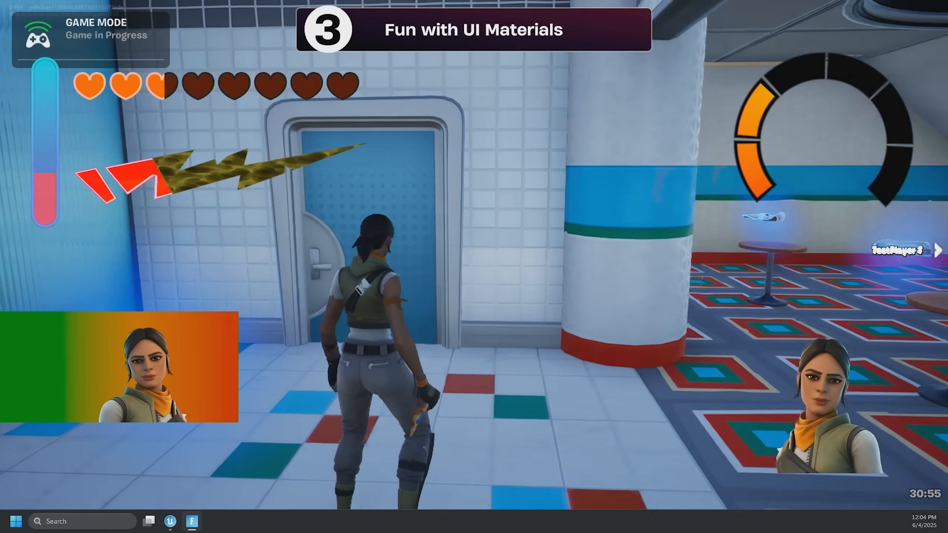
Step: In the Fortnite game, walk the character through the restroom and around the burning toilet to test how the HUD meters follow health
key(w)
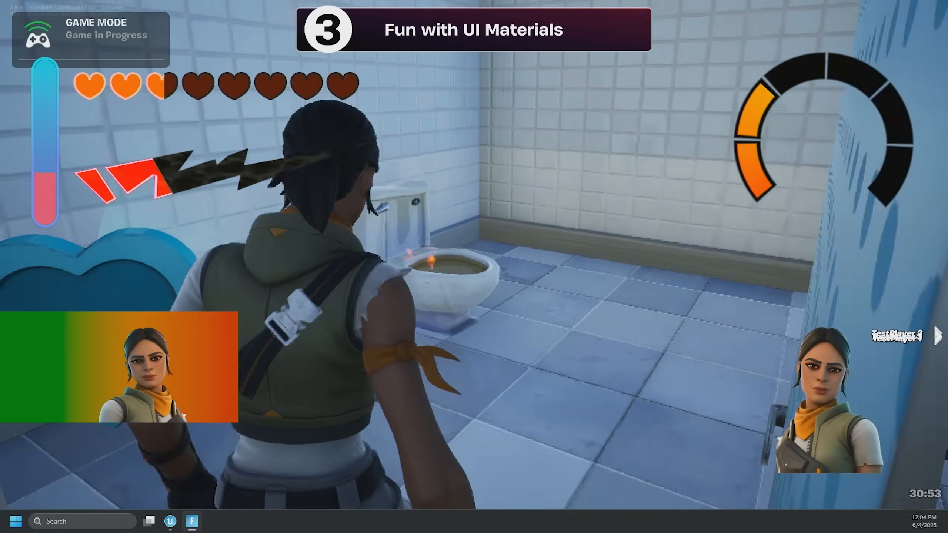
key(w)
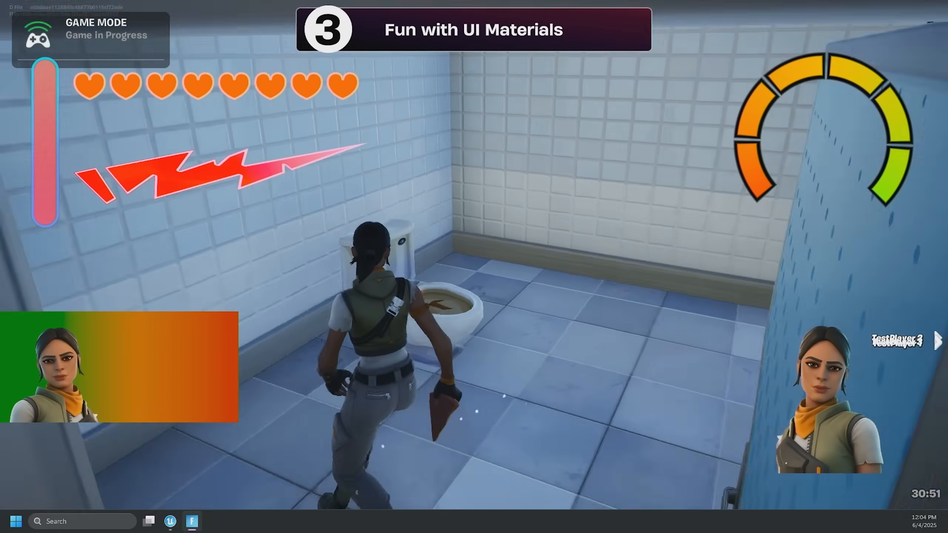
key(w)
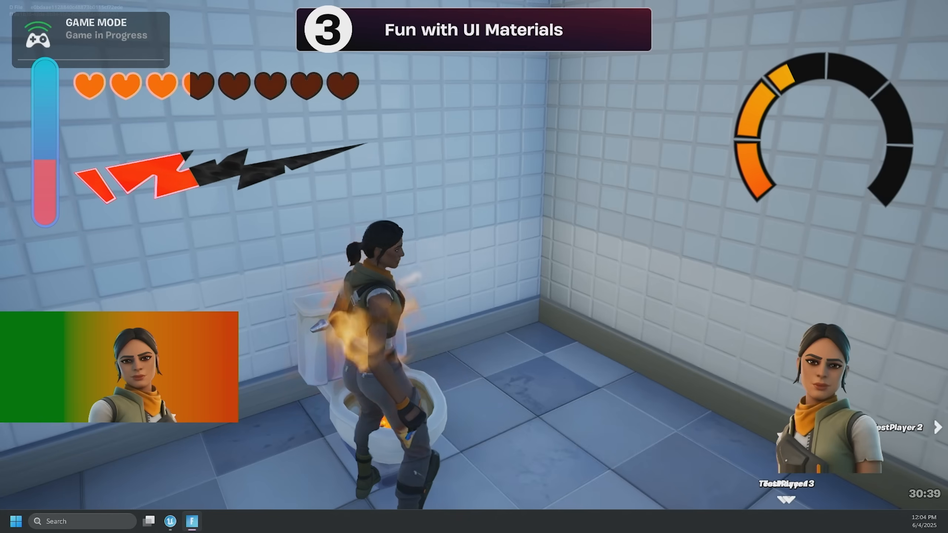
key(a)
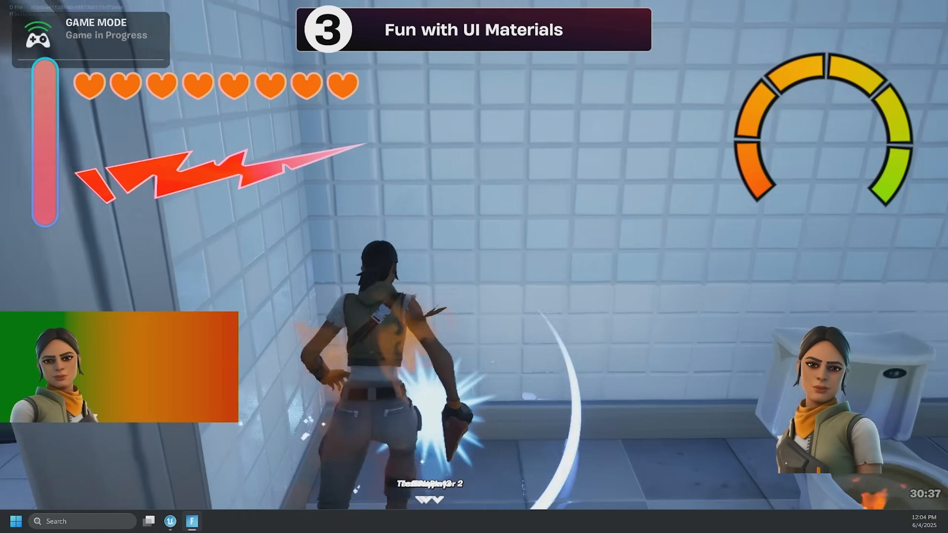
key(d)
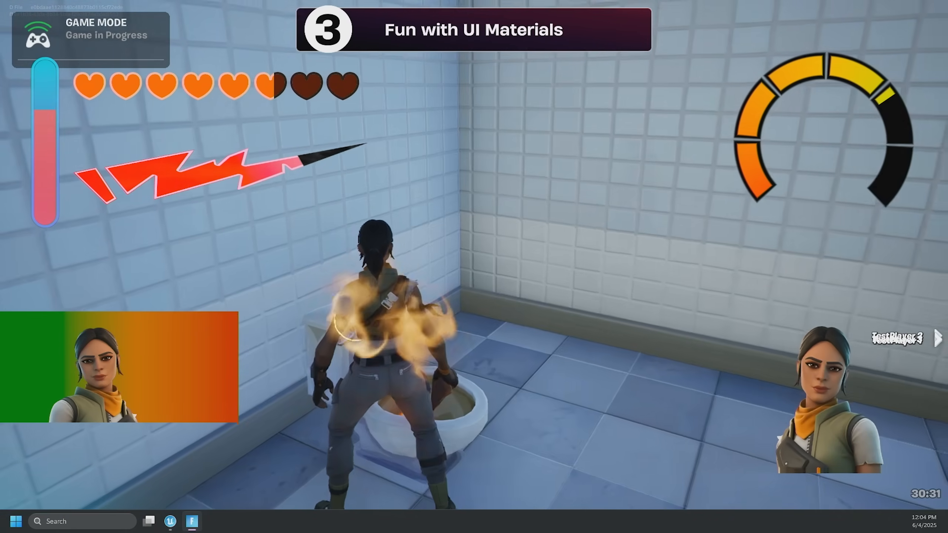
key(w)
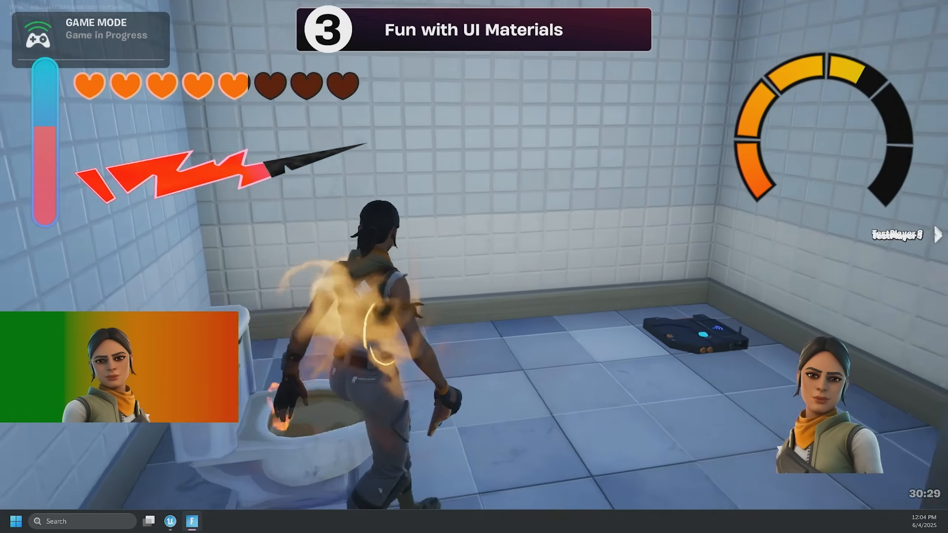
Step: Walk over the device on the restroom floor to remove the meter HUD and leave through the door
key(w)
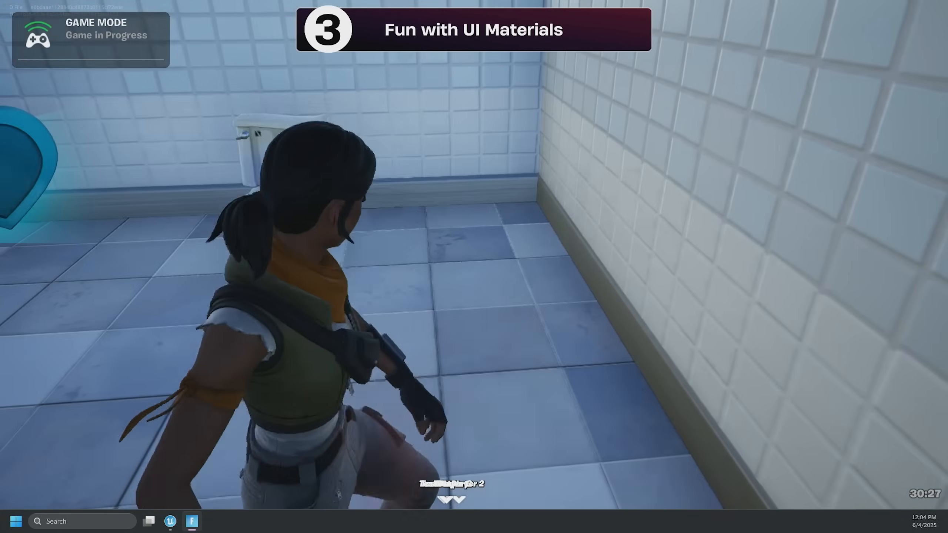
key(w)
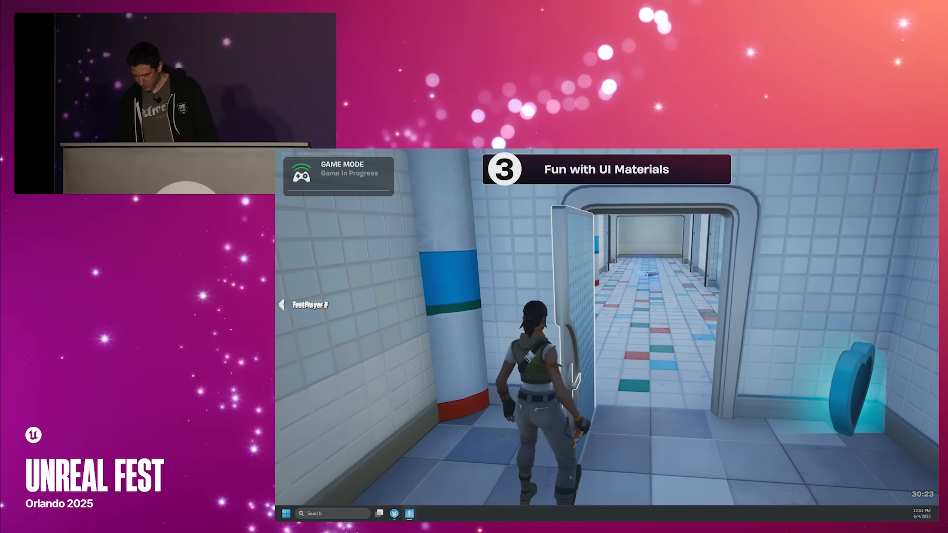
key(w)
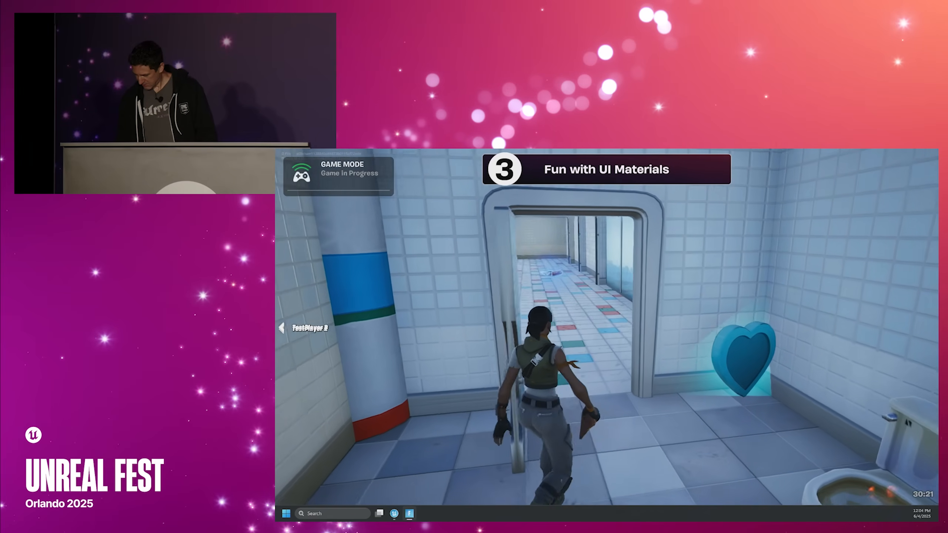
key(w)
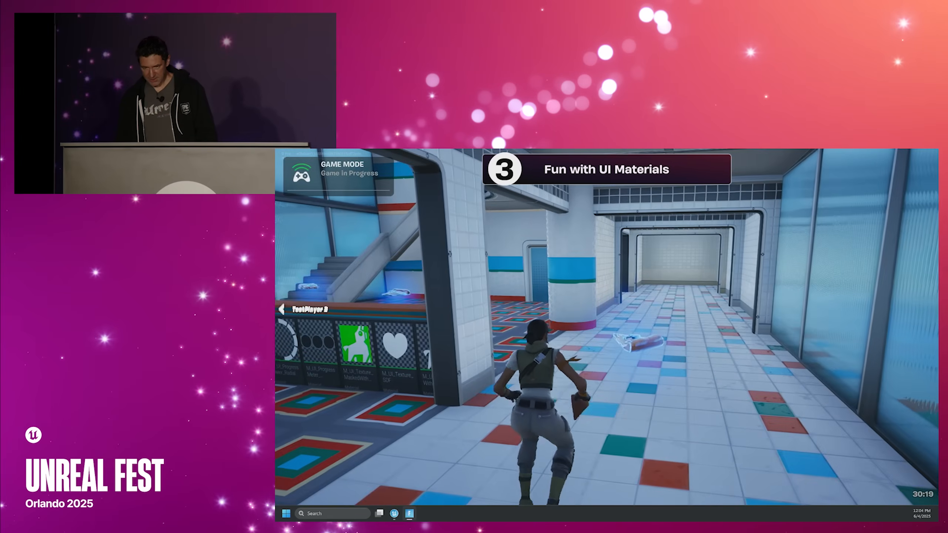
Step: Walk the character through the mall hall, past the escalators, to the Totally Tunage shop entrance
key(w)
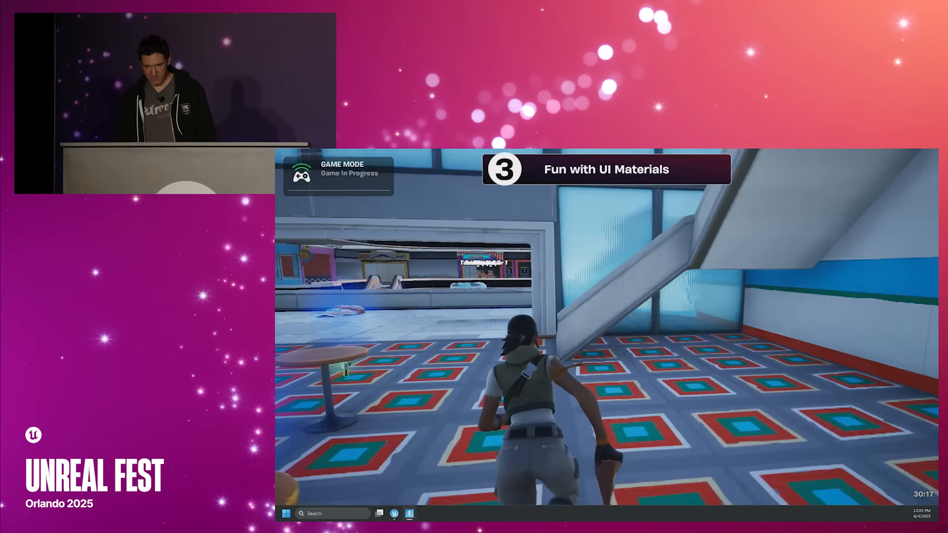
key(w)
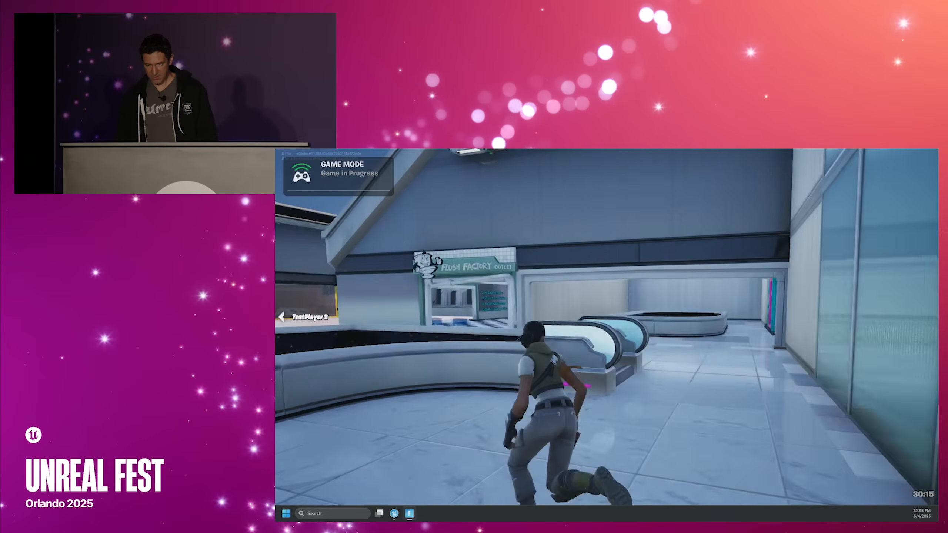
key(w)
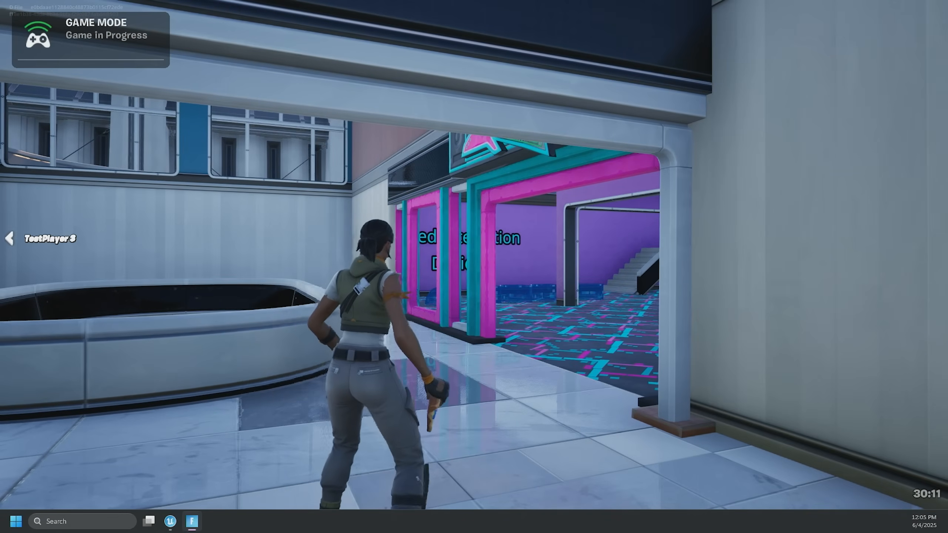
key(w)
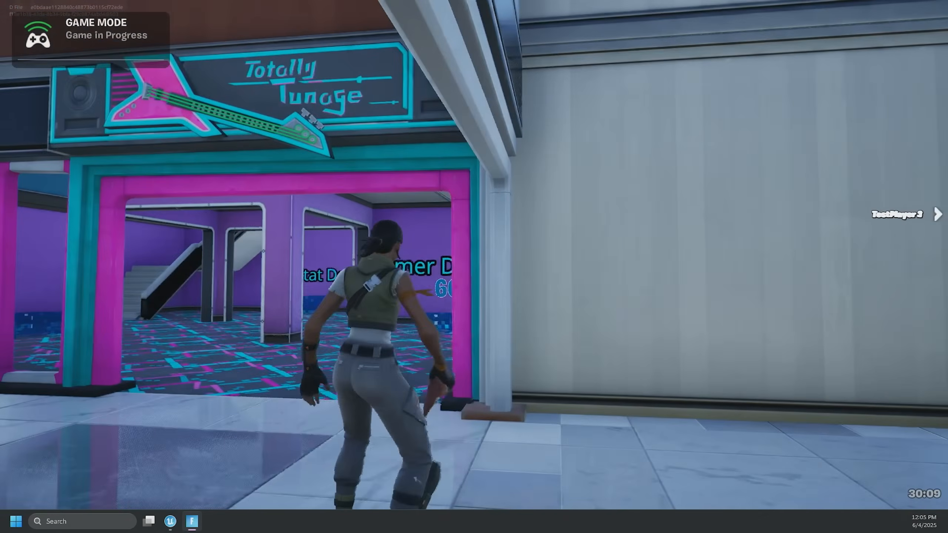
key(w)
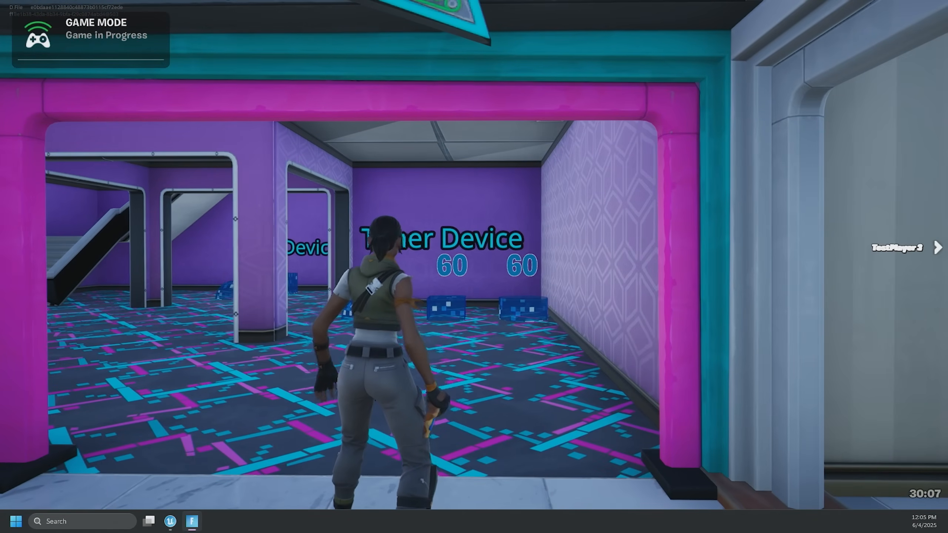
Step: Walk into the shop, start the default timer at the Timer Device display and move away from its trigger
key(w)
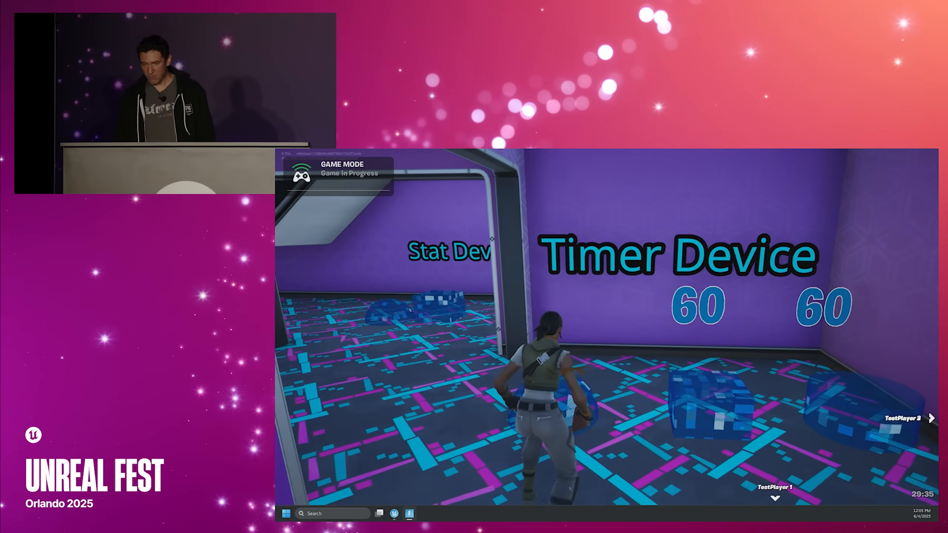
key(w)
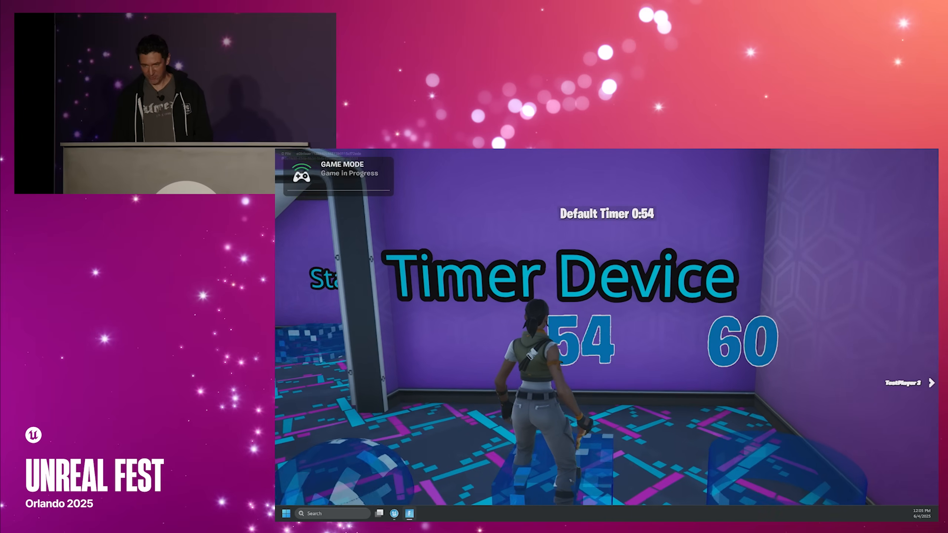
key(s)
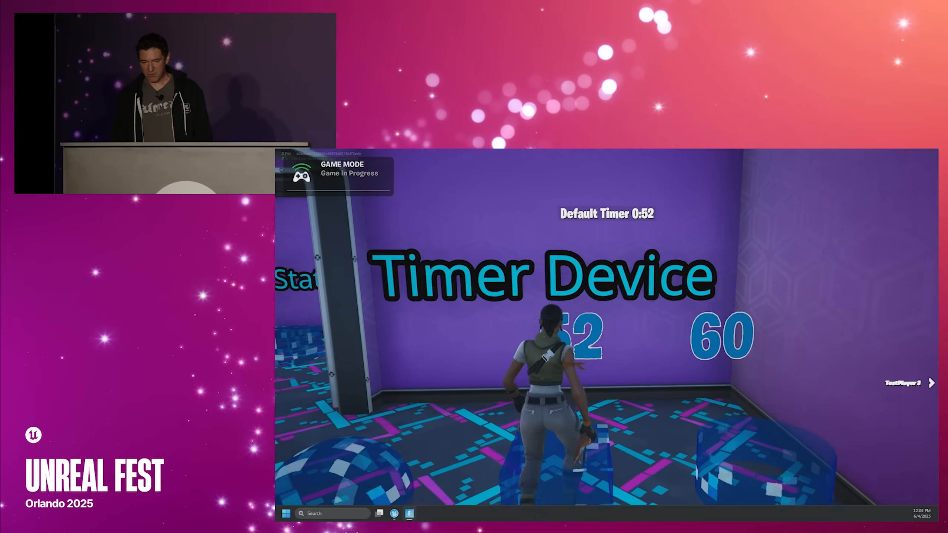
key(d)
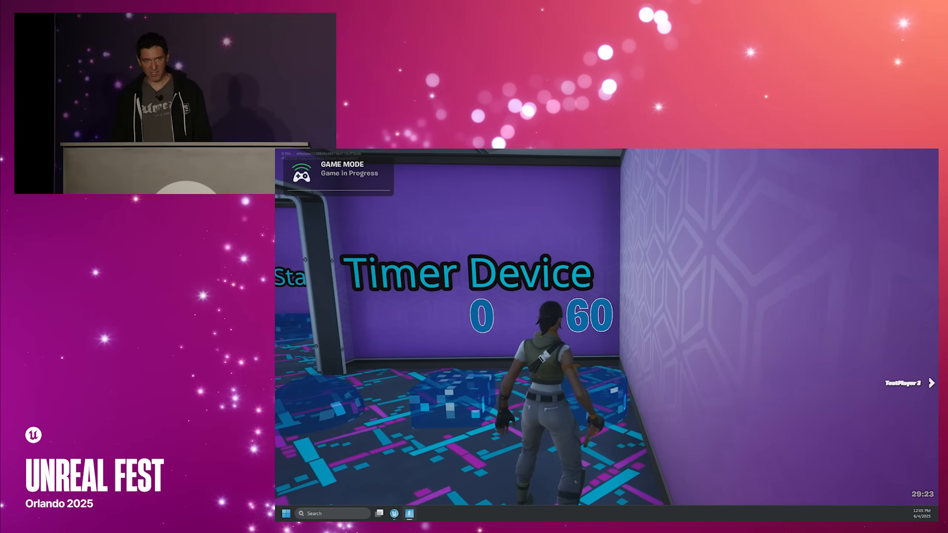
key(w)
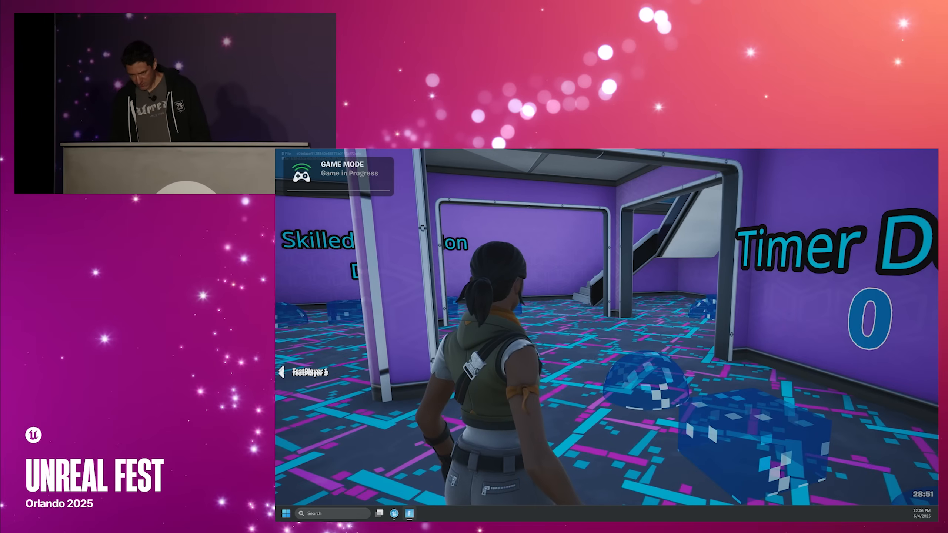
Step: Walk the character from the Timer Device area through the shop to the Skilled Interaction Device display
key(w)
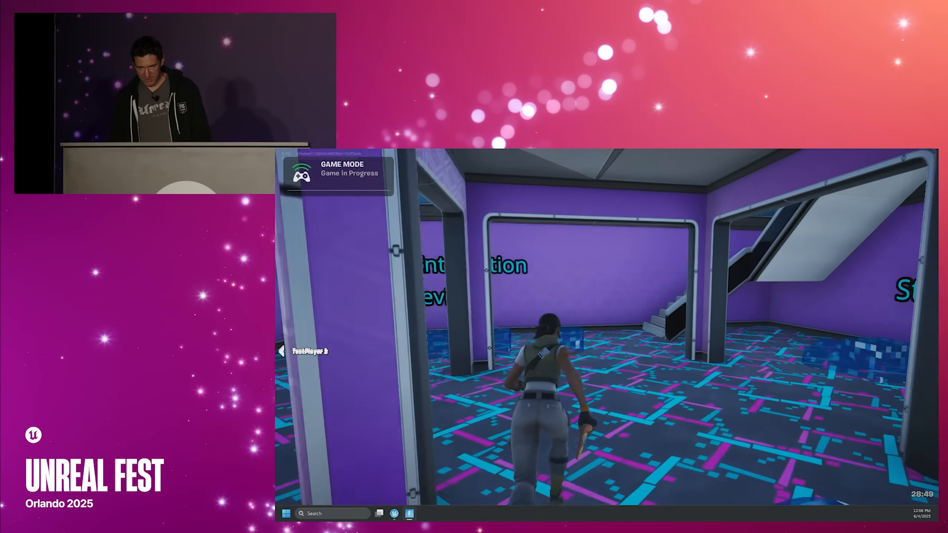
key(w)
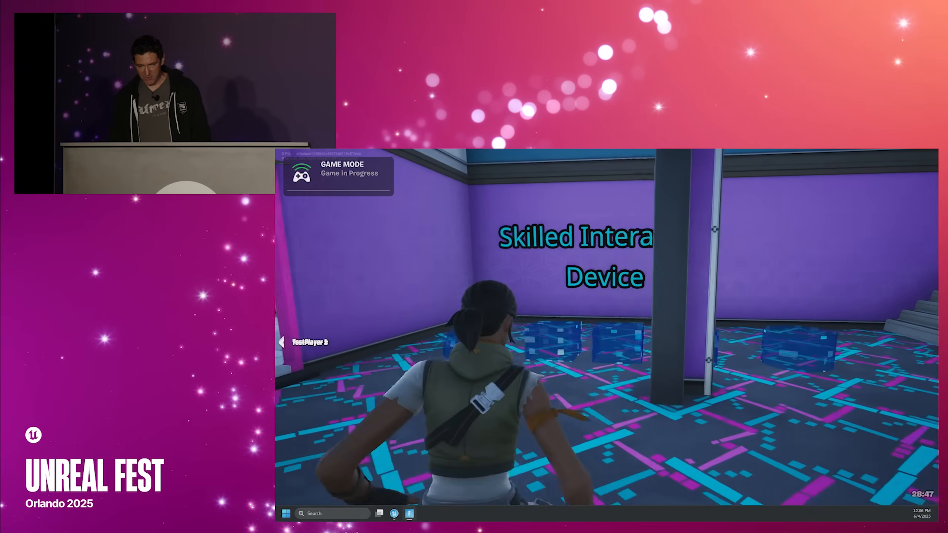
key(w)
key(w)
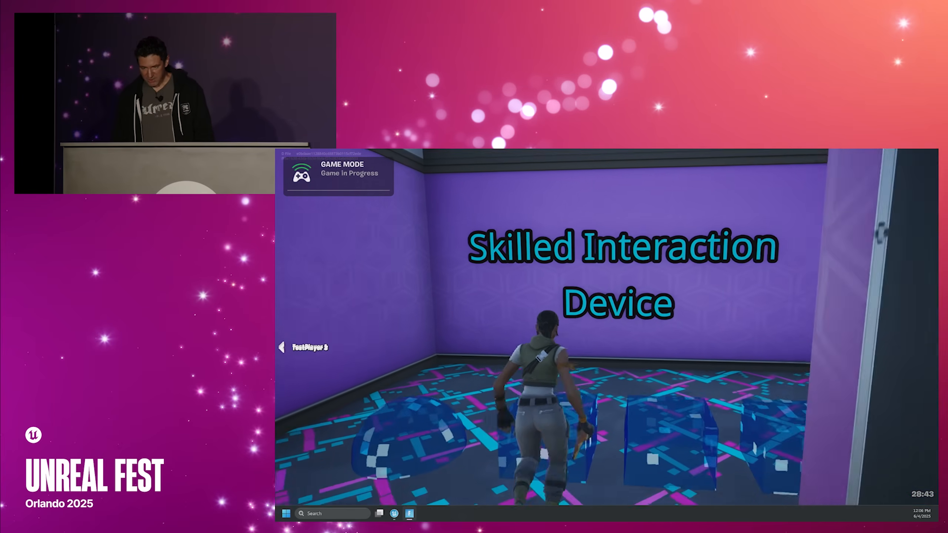
key(w)
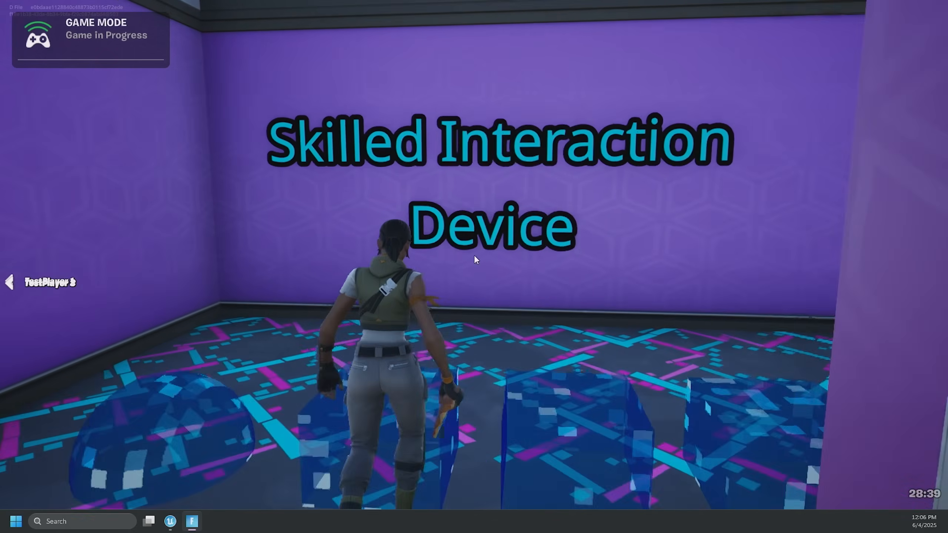
Step: Play the default linear, pulsing and circular minigames at the Skilled Interaction Device display, one after another
key(e)
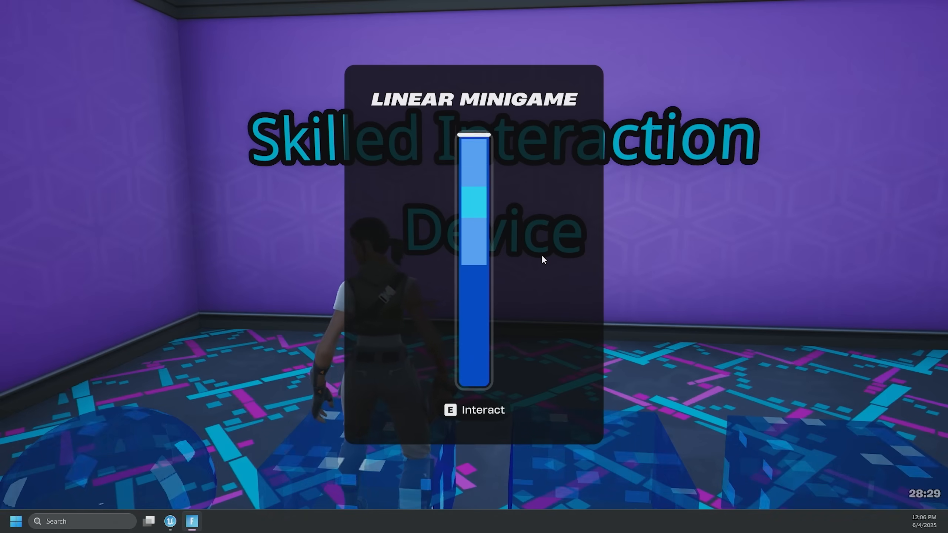
key(e)
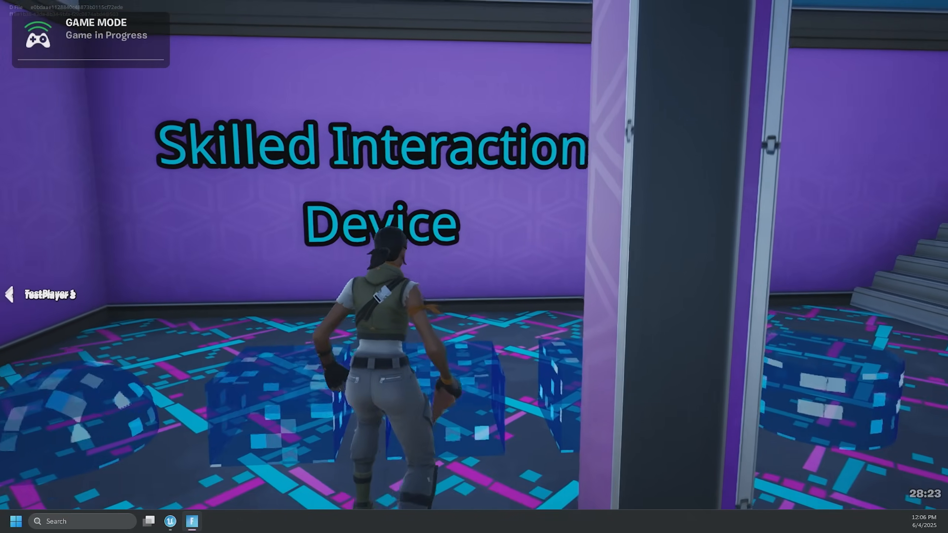
key(e)
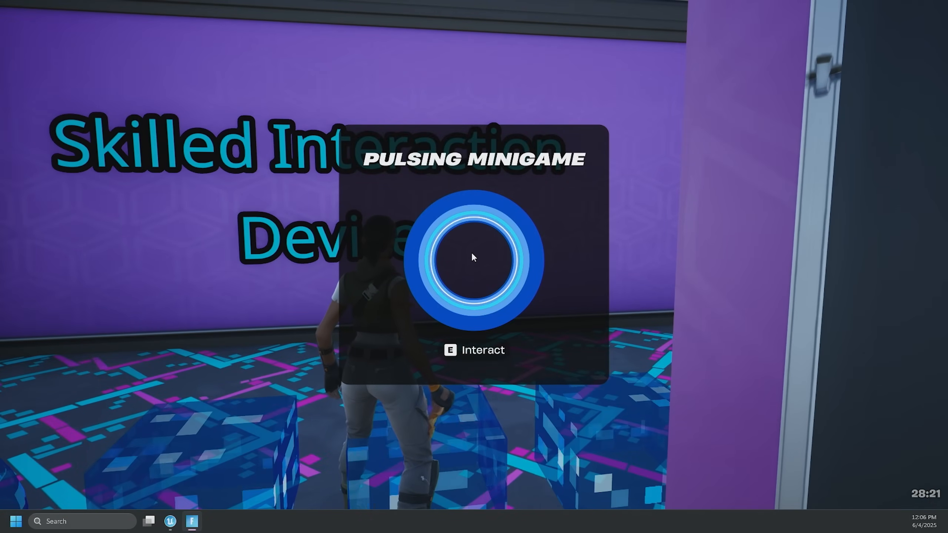
key(e)
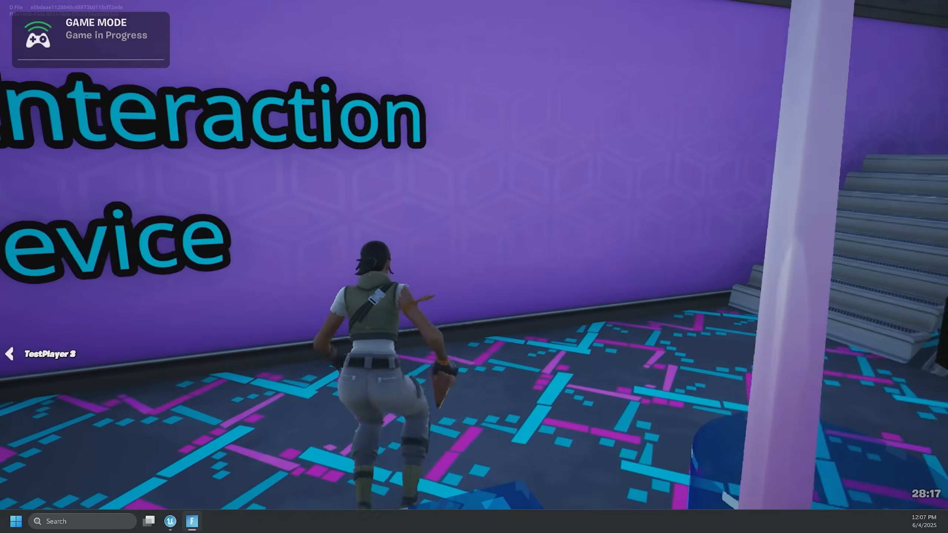
key(e)
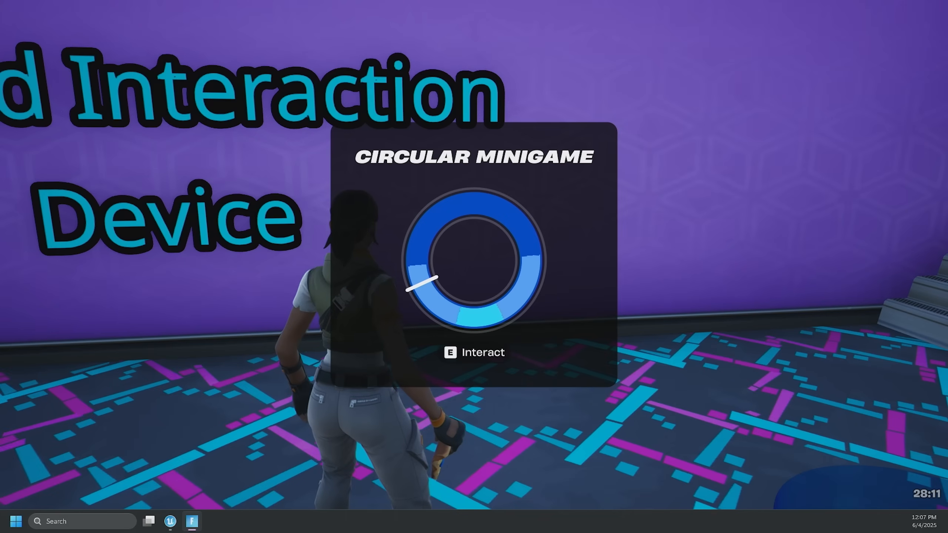
key(e)
Step: Walk into the cylindrical trigger near the stairs to start the custom star minigame and try to align the moving star with its outline
key(w)
key(w)
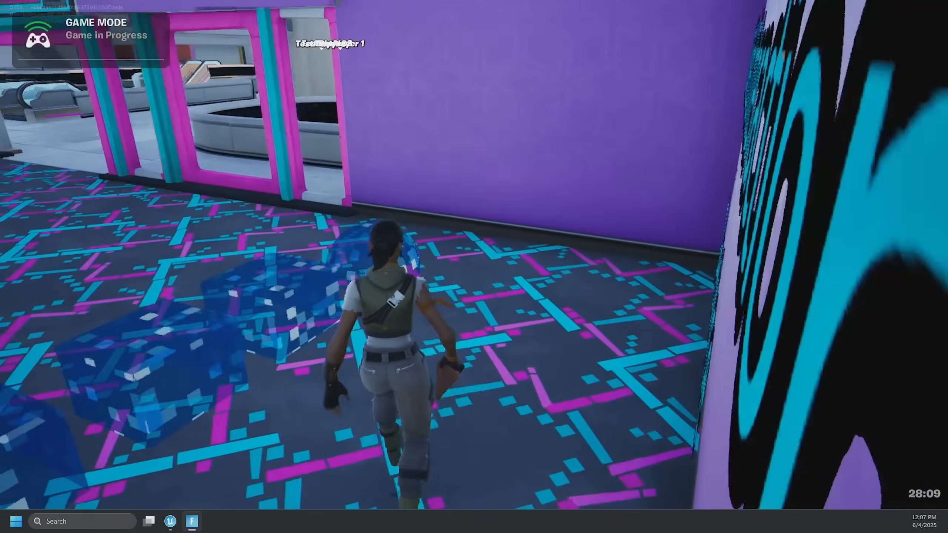
key(w)
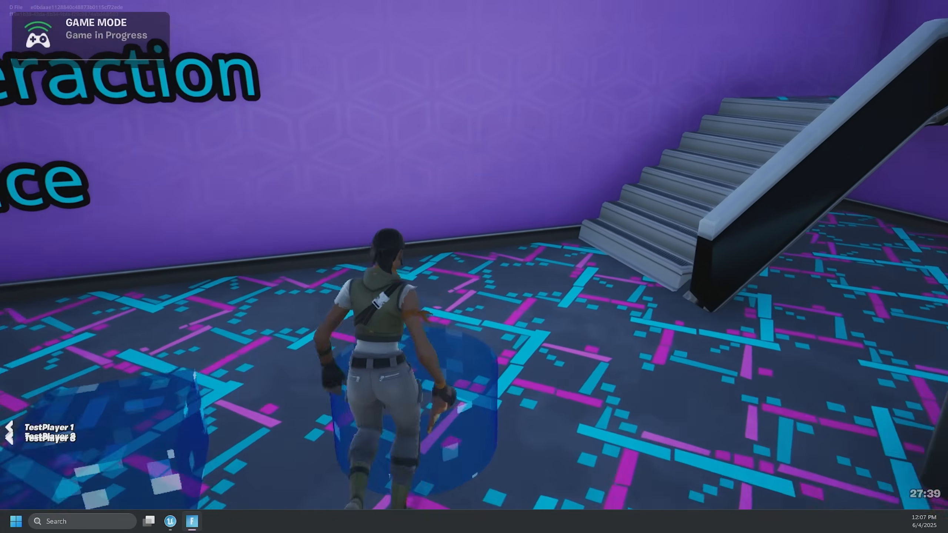
key(s)
key(w)
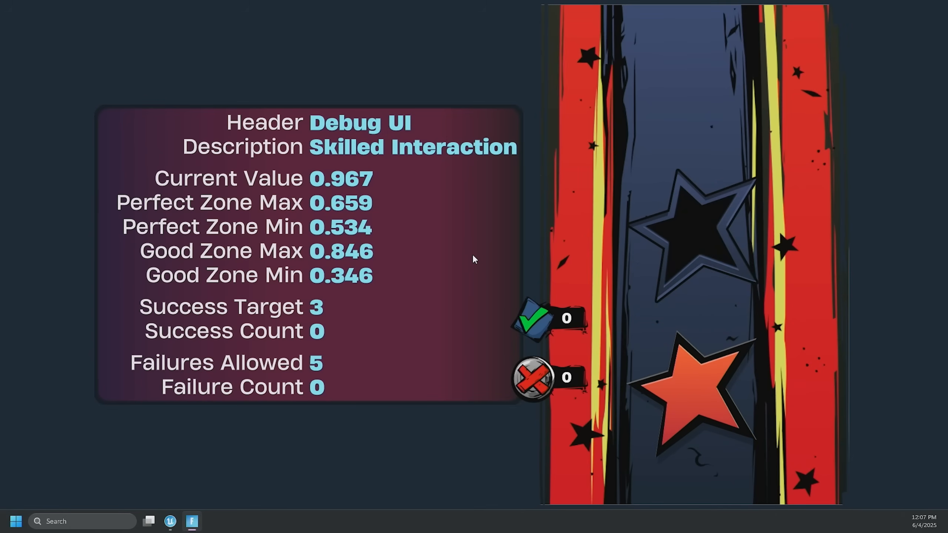
key(space)
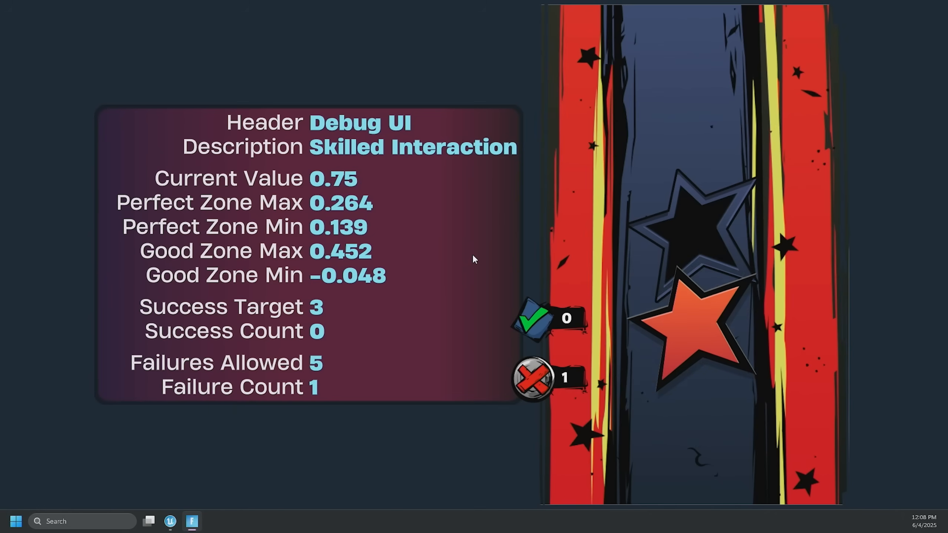
key(space)
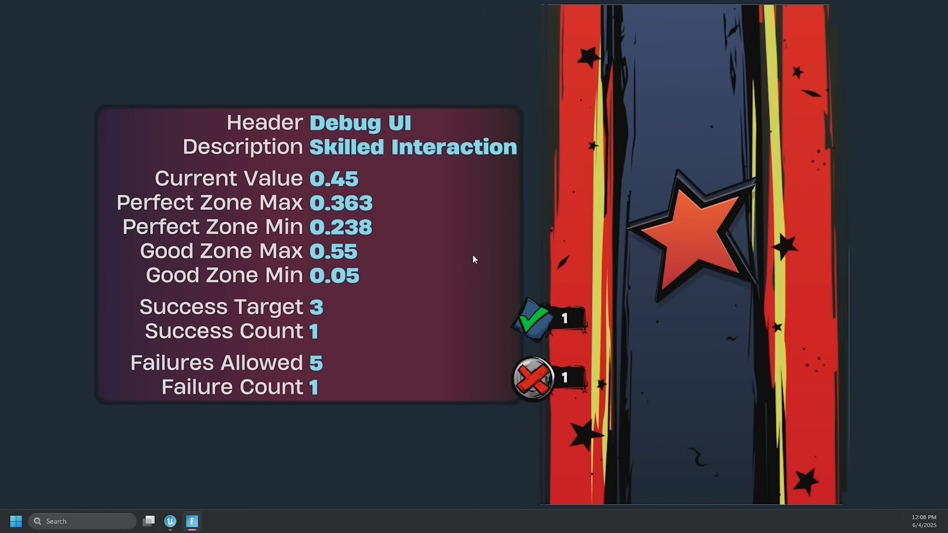